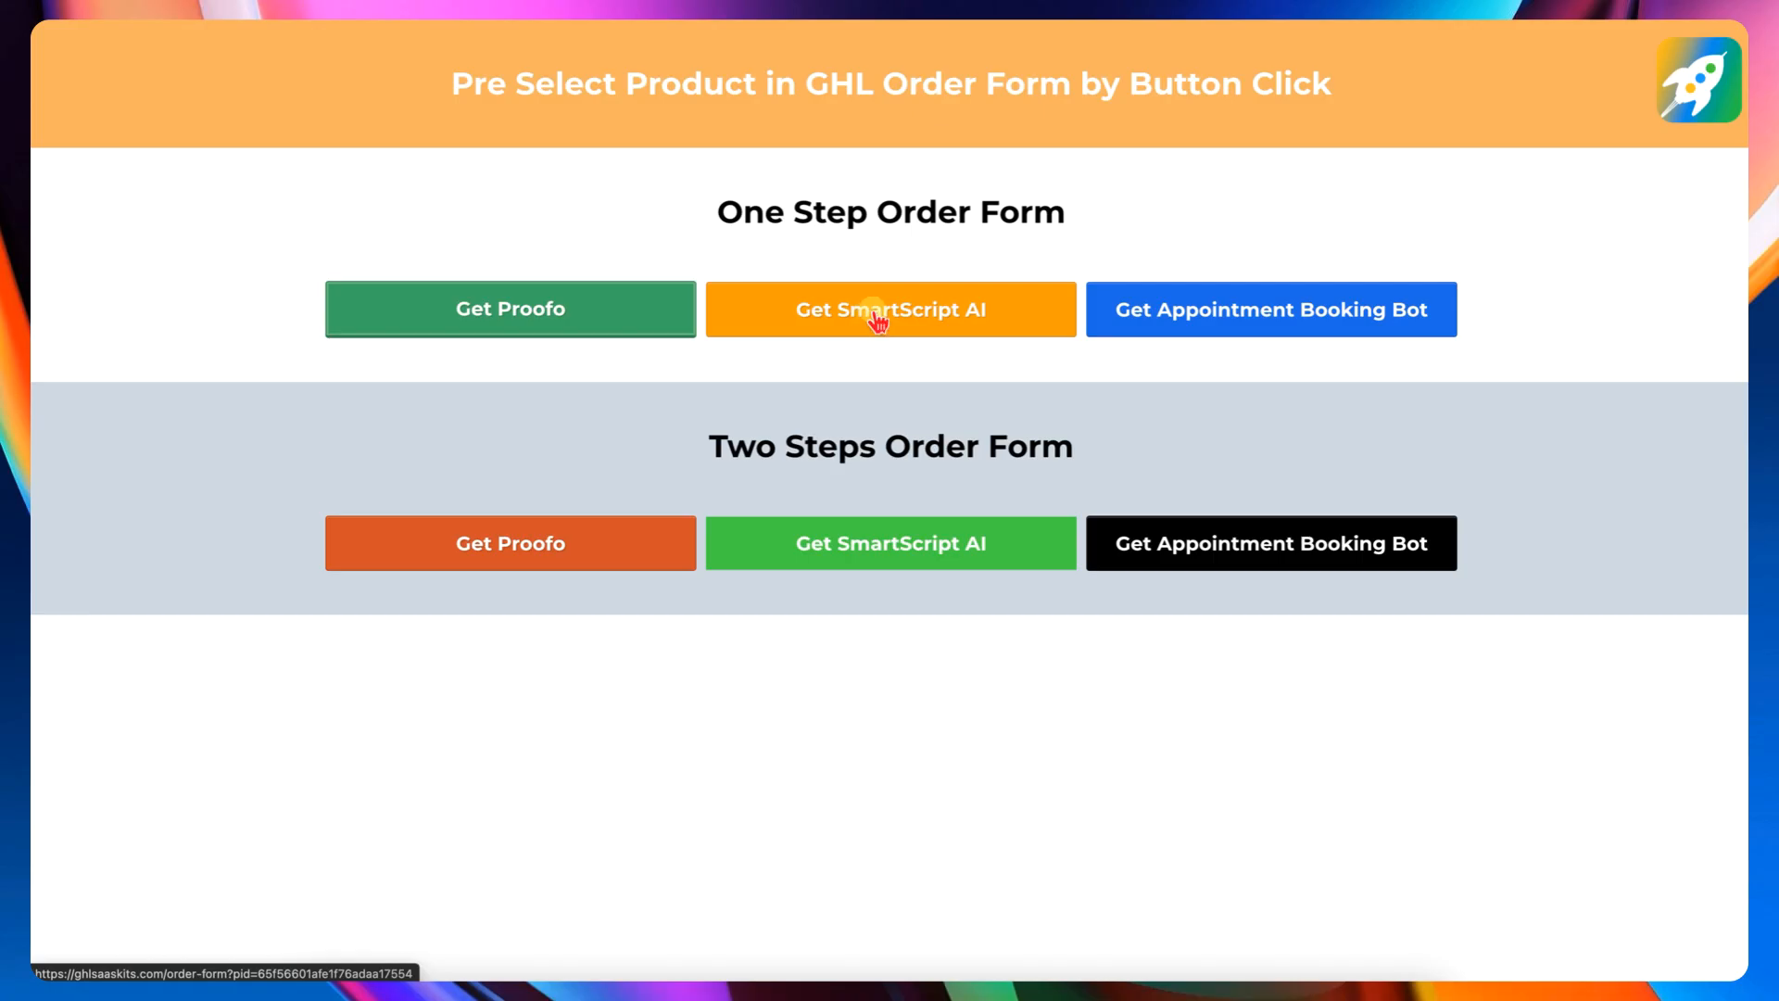
- Test the one-step SmartScript AI and Appointment Booking Bot buttons and check which product is preselected in the order form
{"action": "left_click", "coordinate": [874, 315]}
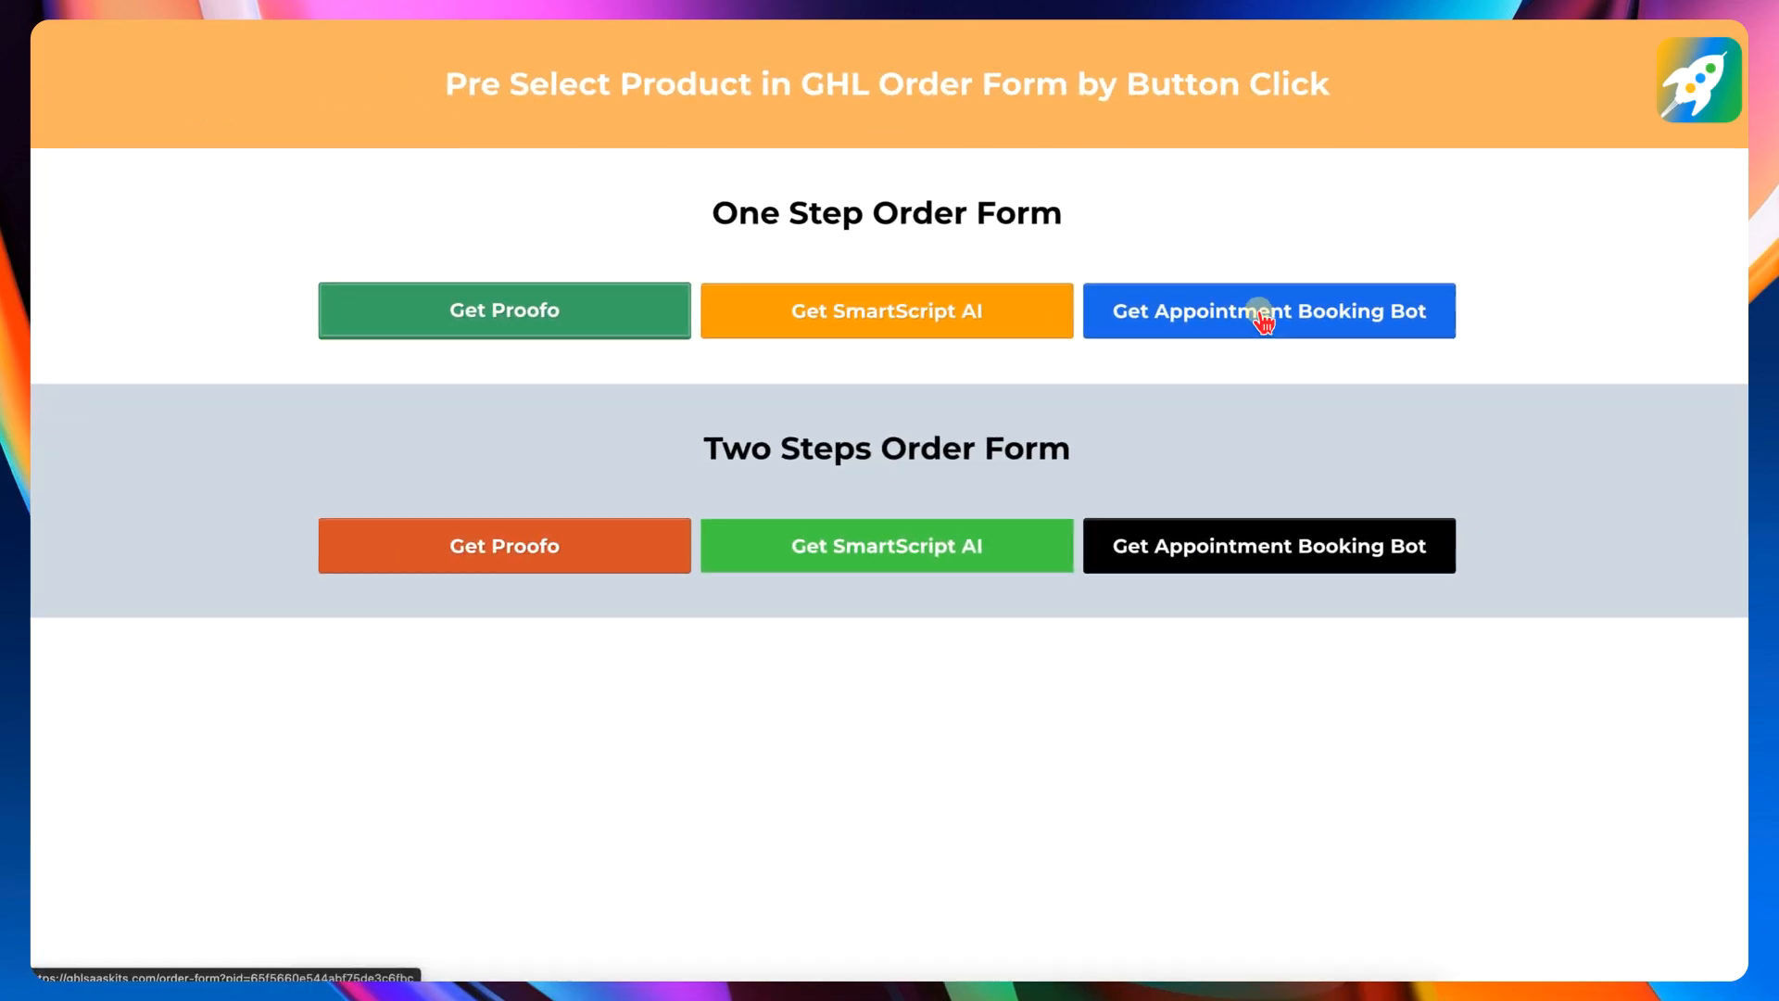
{"action": "left_click", "coordinate": [1036, 452]}
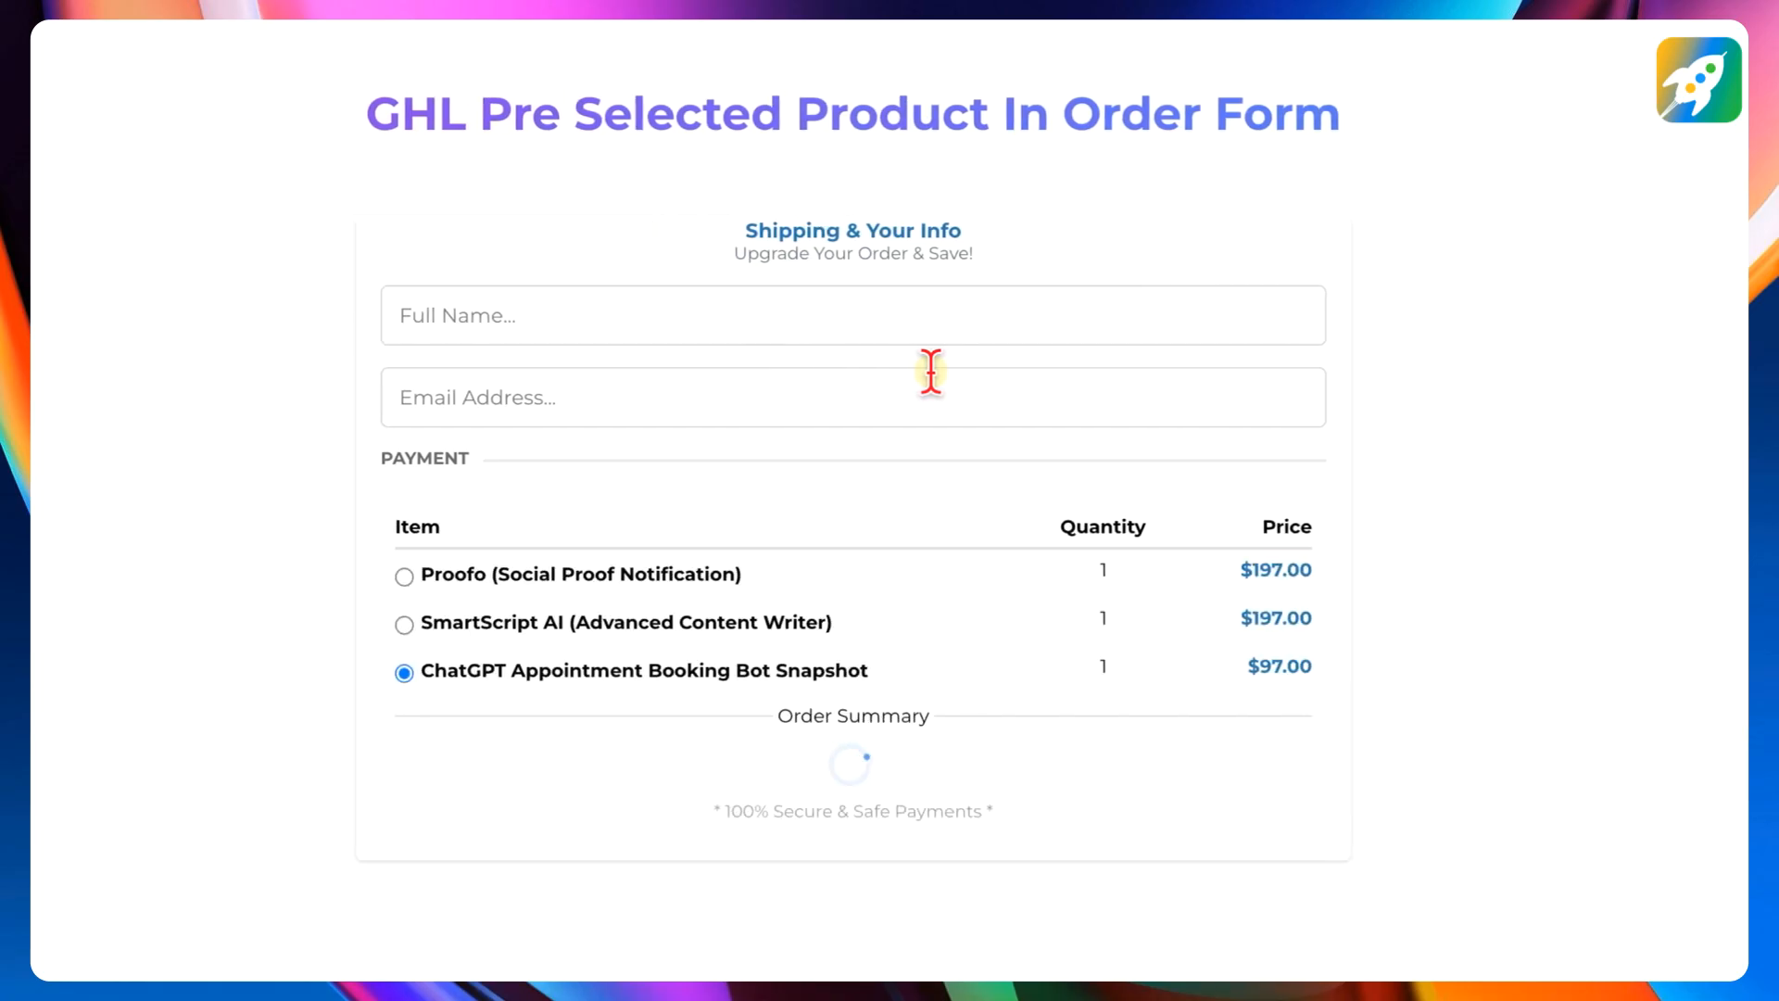
{"action": "scroll", "coordinate": [465, 293], "scroll_direction": "down", "scroll_amount": 5}
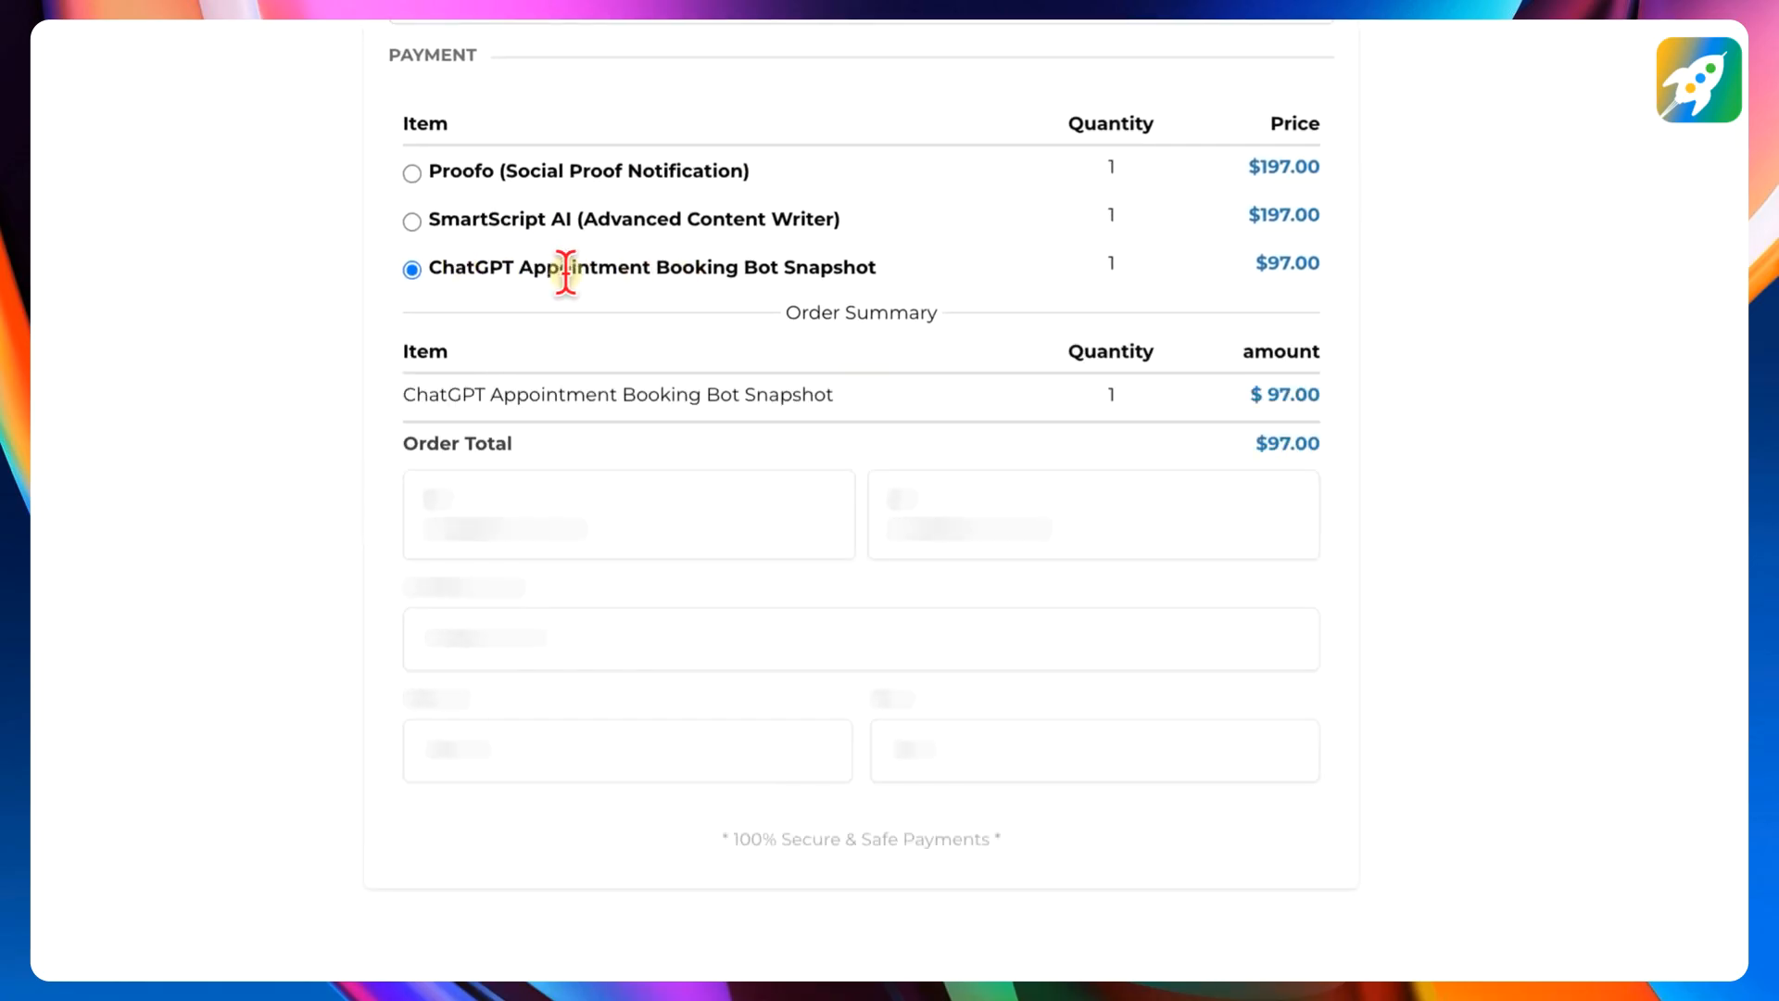
{"action": "left_click_drag", "start_coordinate": [452, 263], "coordinate": [926, 264]}
{"action": "left_click", "coordinate": [710, 269]}
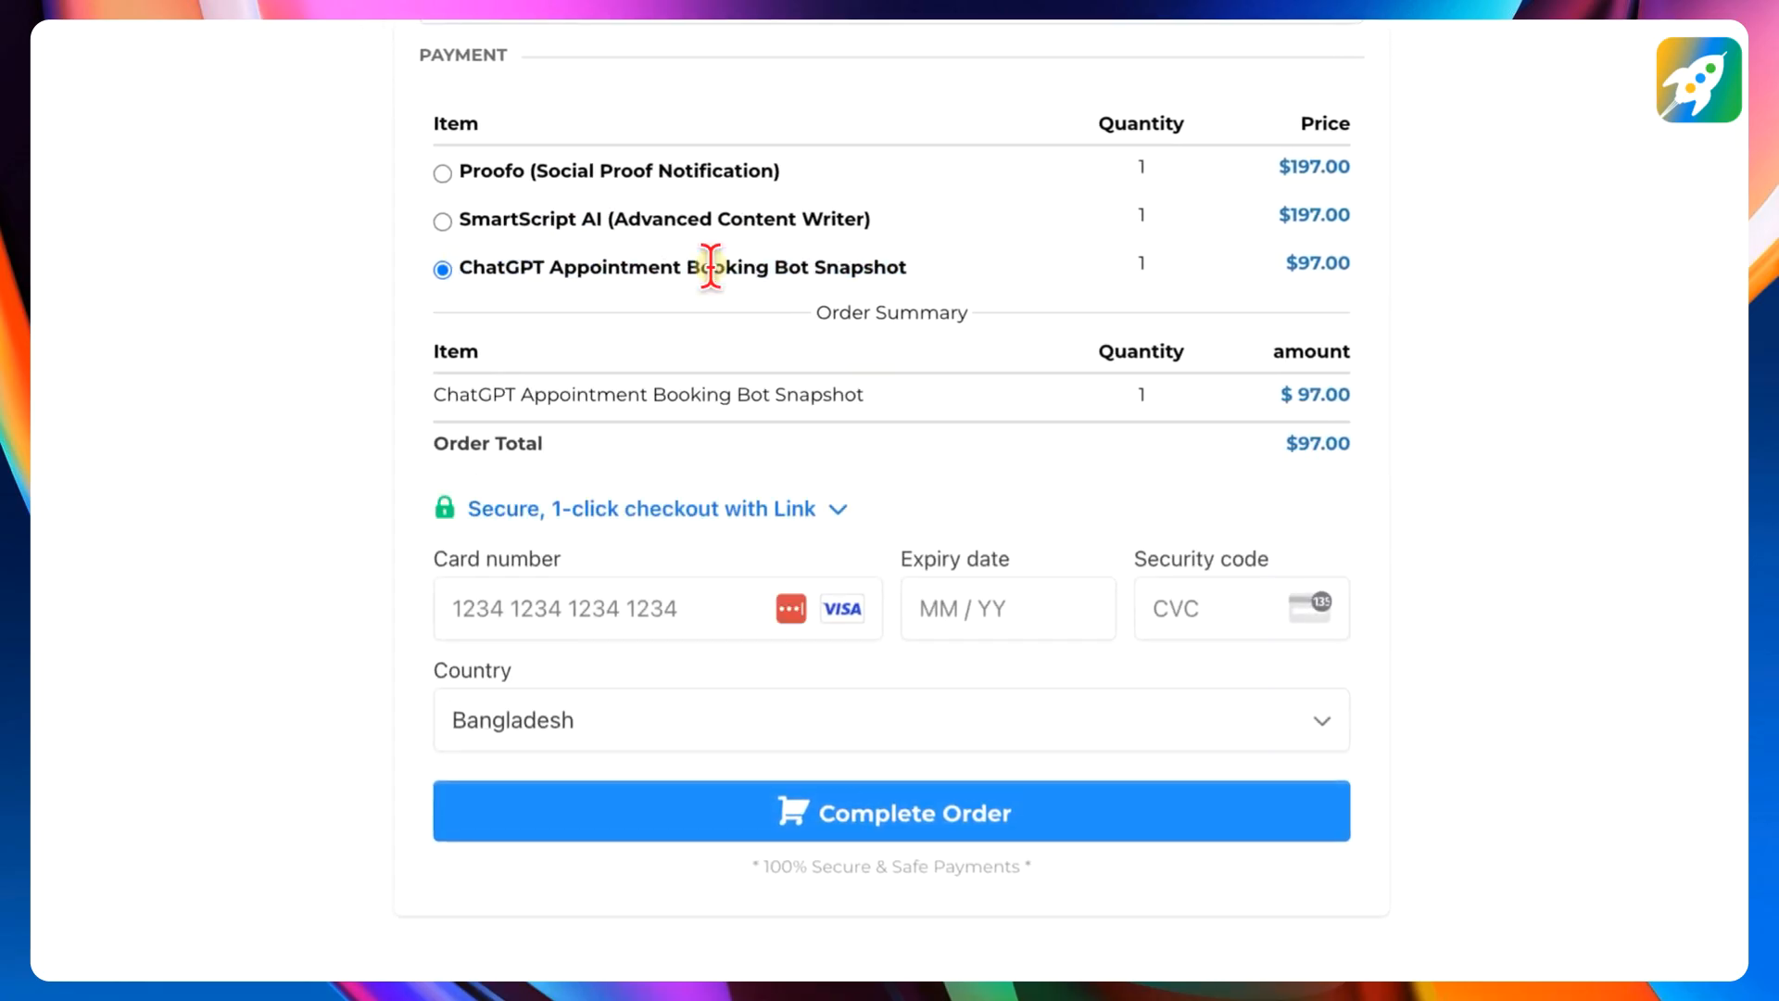
{"action": "scroll", "coordinate": [711, 269], "scroll_direction": "up", "scroll_amount": 5}
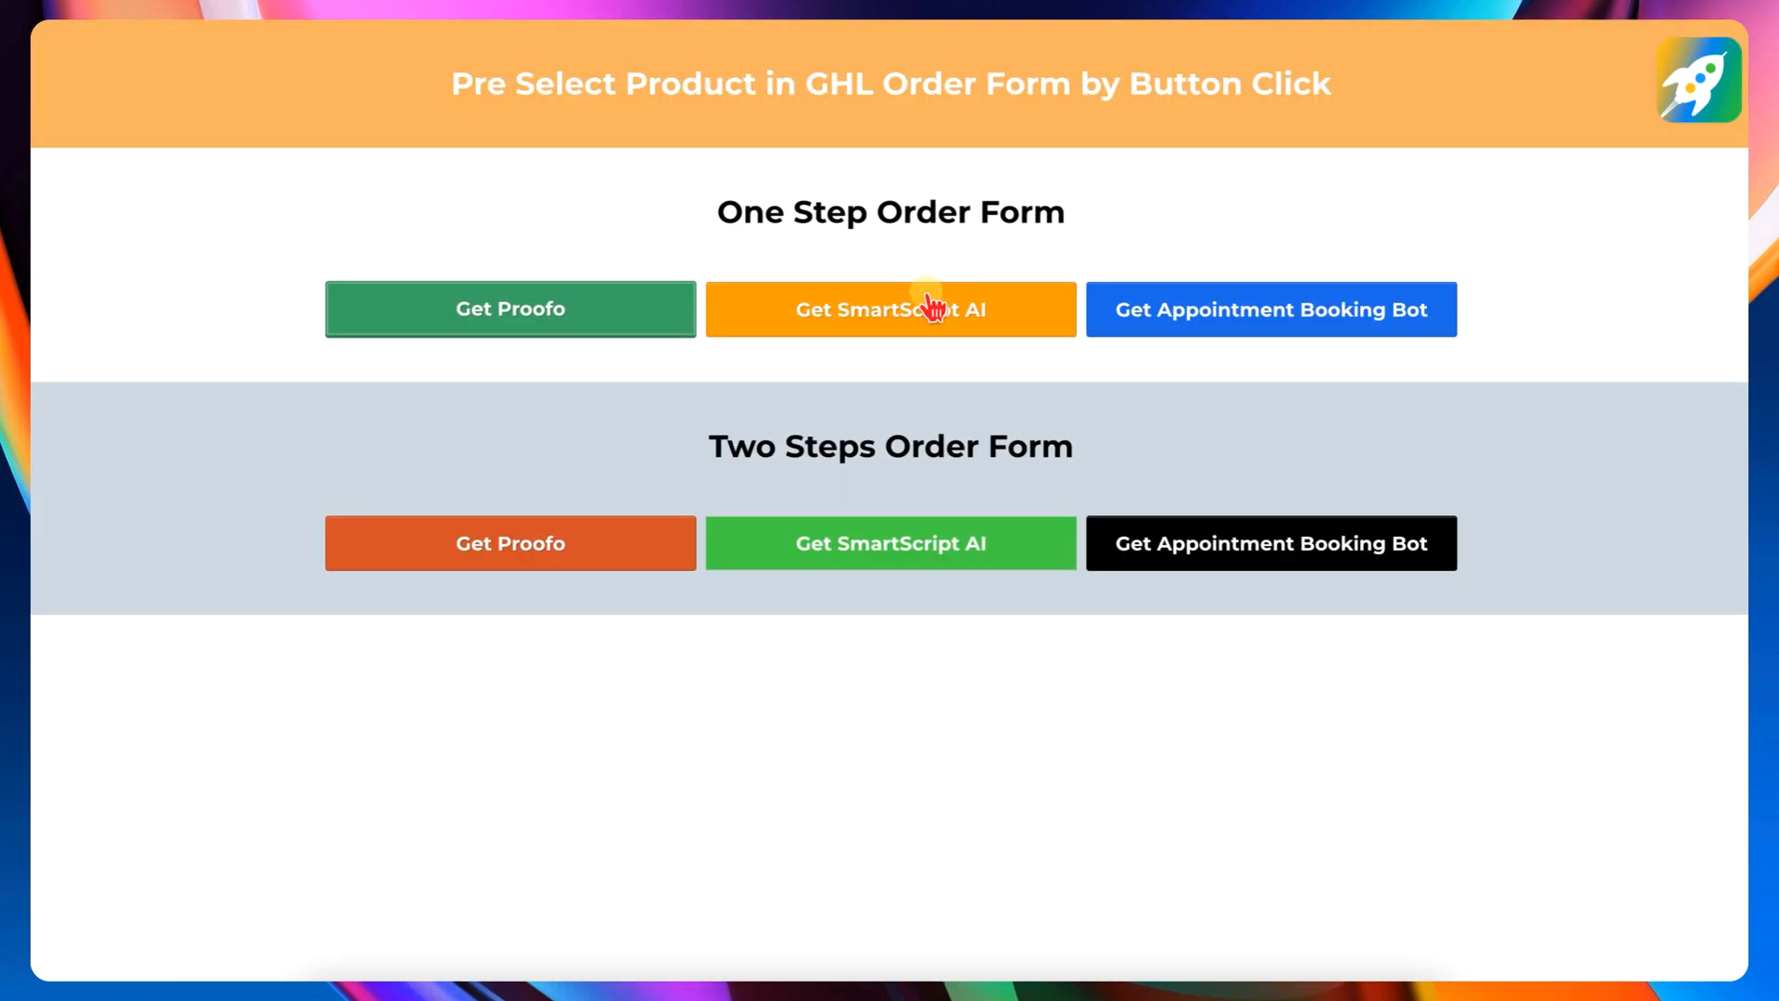
- Go to the order form through the one-step SmartScript AI button and open that page's content for editing
{"action": "left_click", "coordinate": [894, 315]}
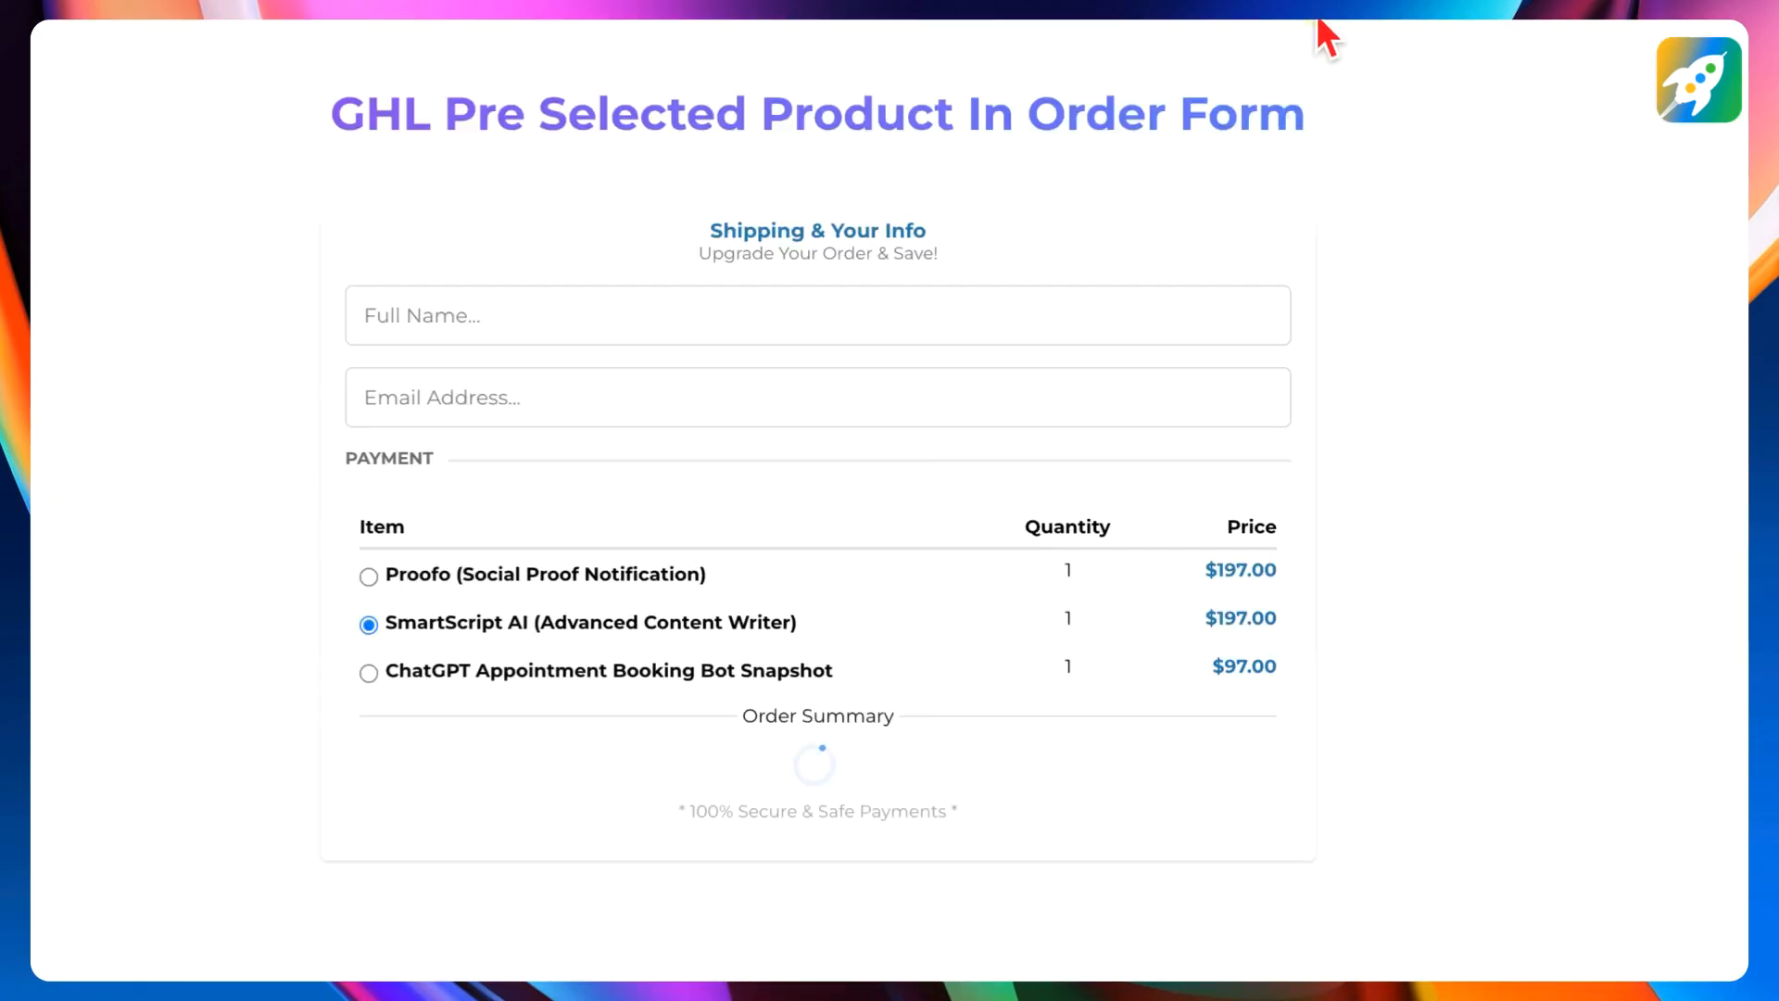
{"action": "left_click", "coordinate": [1314, 24]}
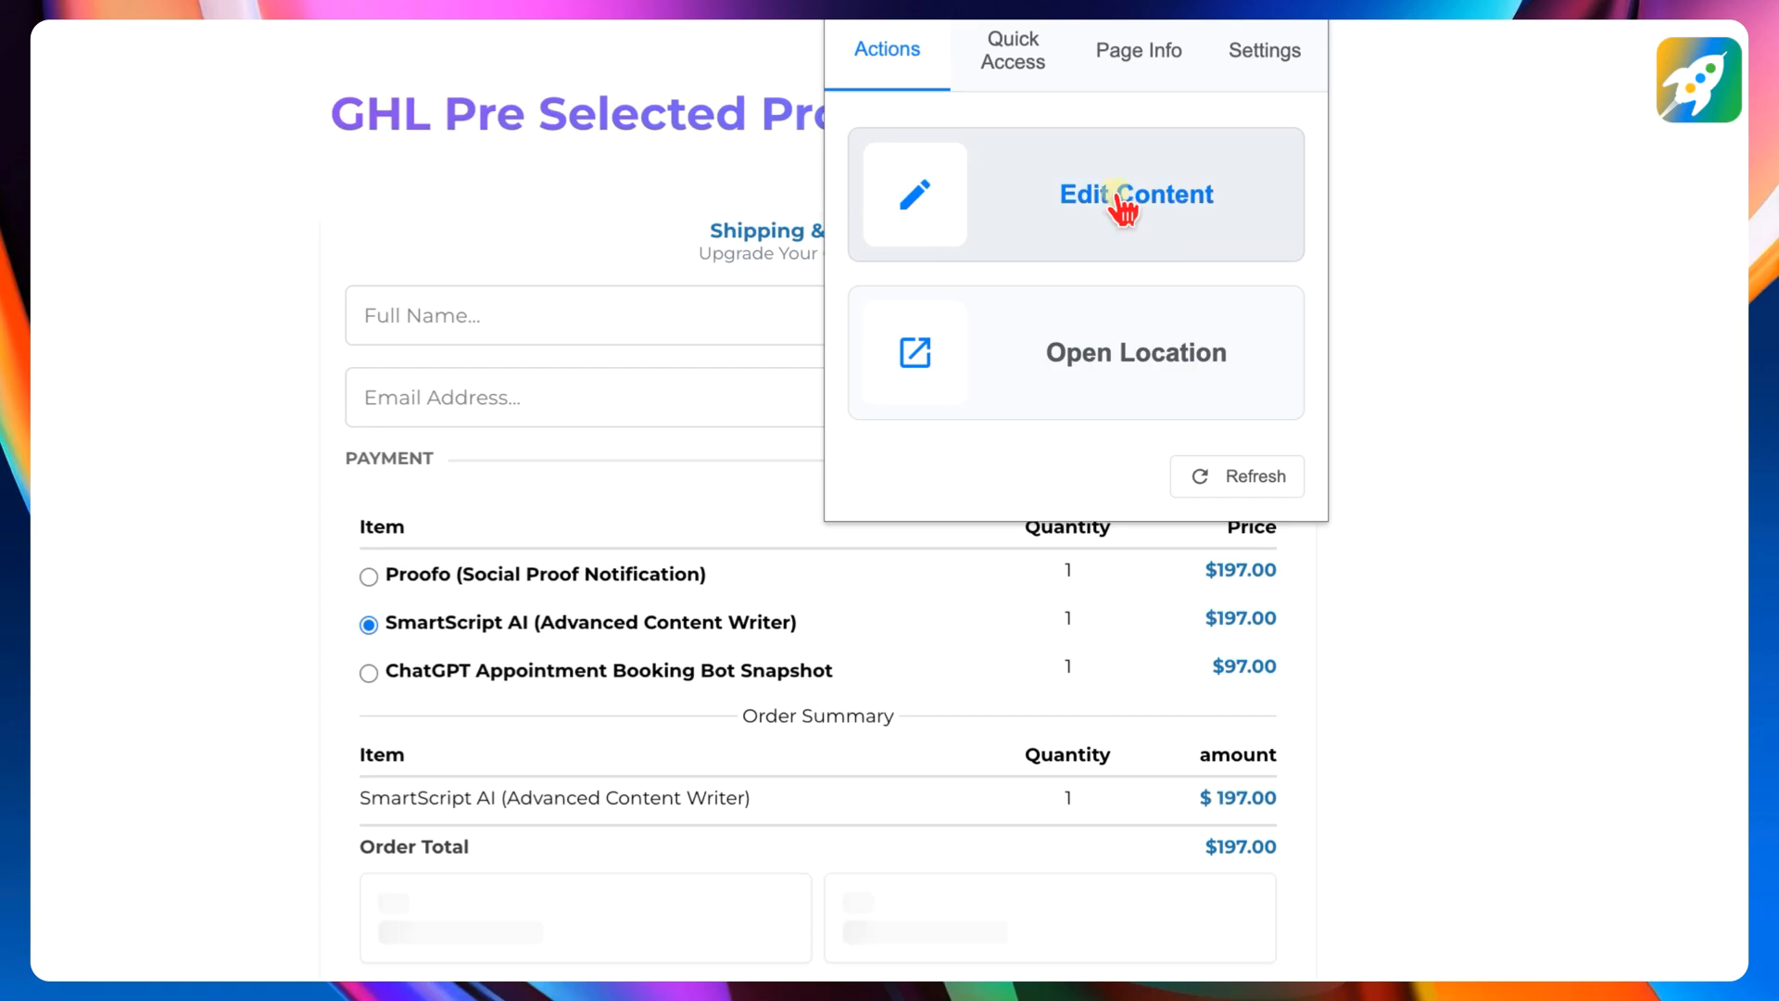
{"action": "left_click", "coordinate": [1117, 196]}
{"action": "scroll", "coordinate": [608, 485], "scroll_direction": "up", "scroll_amount": 4}
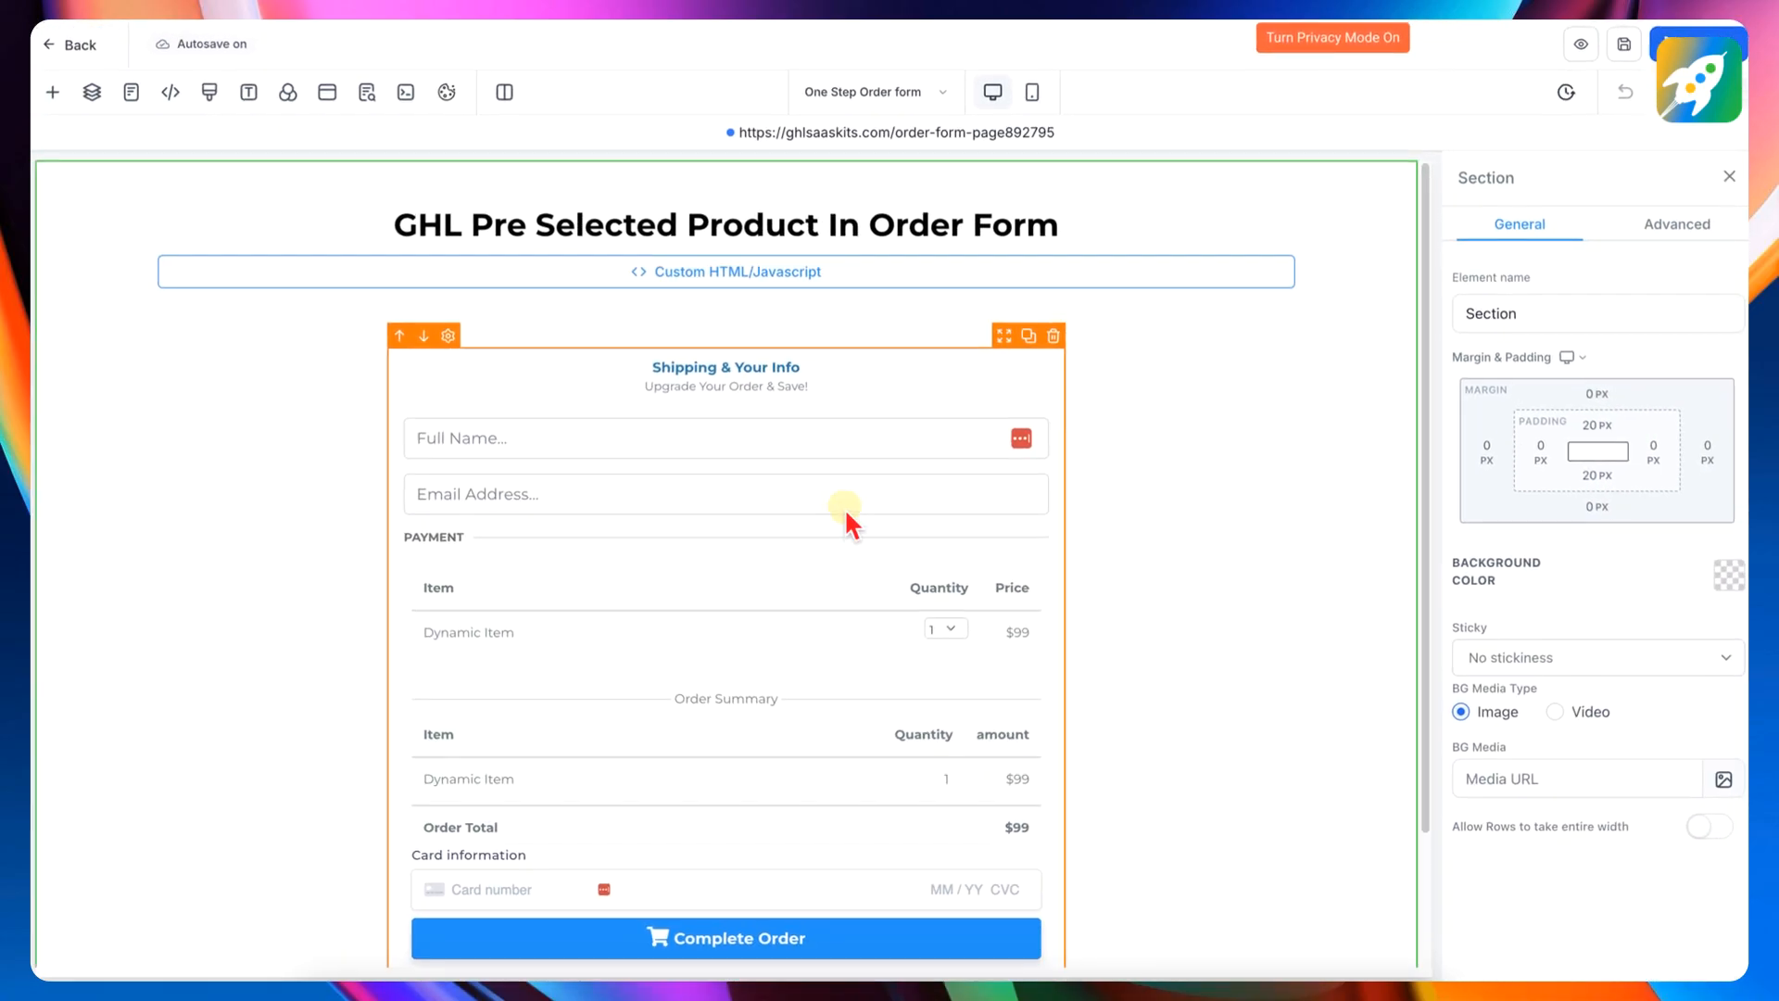
{"action": "scroll", "coordinate": [803, 520], "scroll_direction": "down", "scroll_amount": 2}
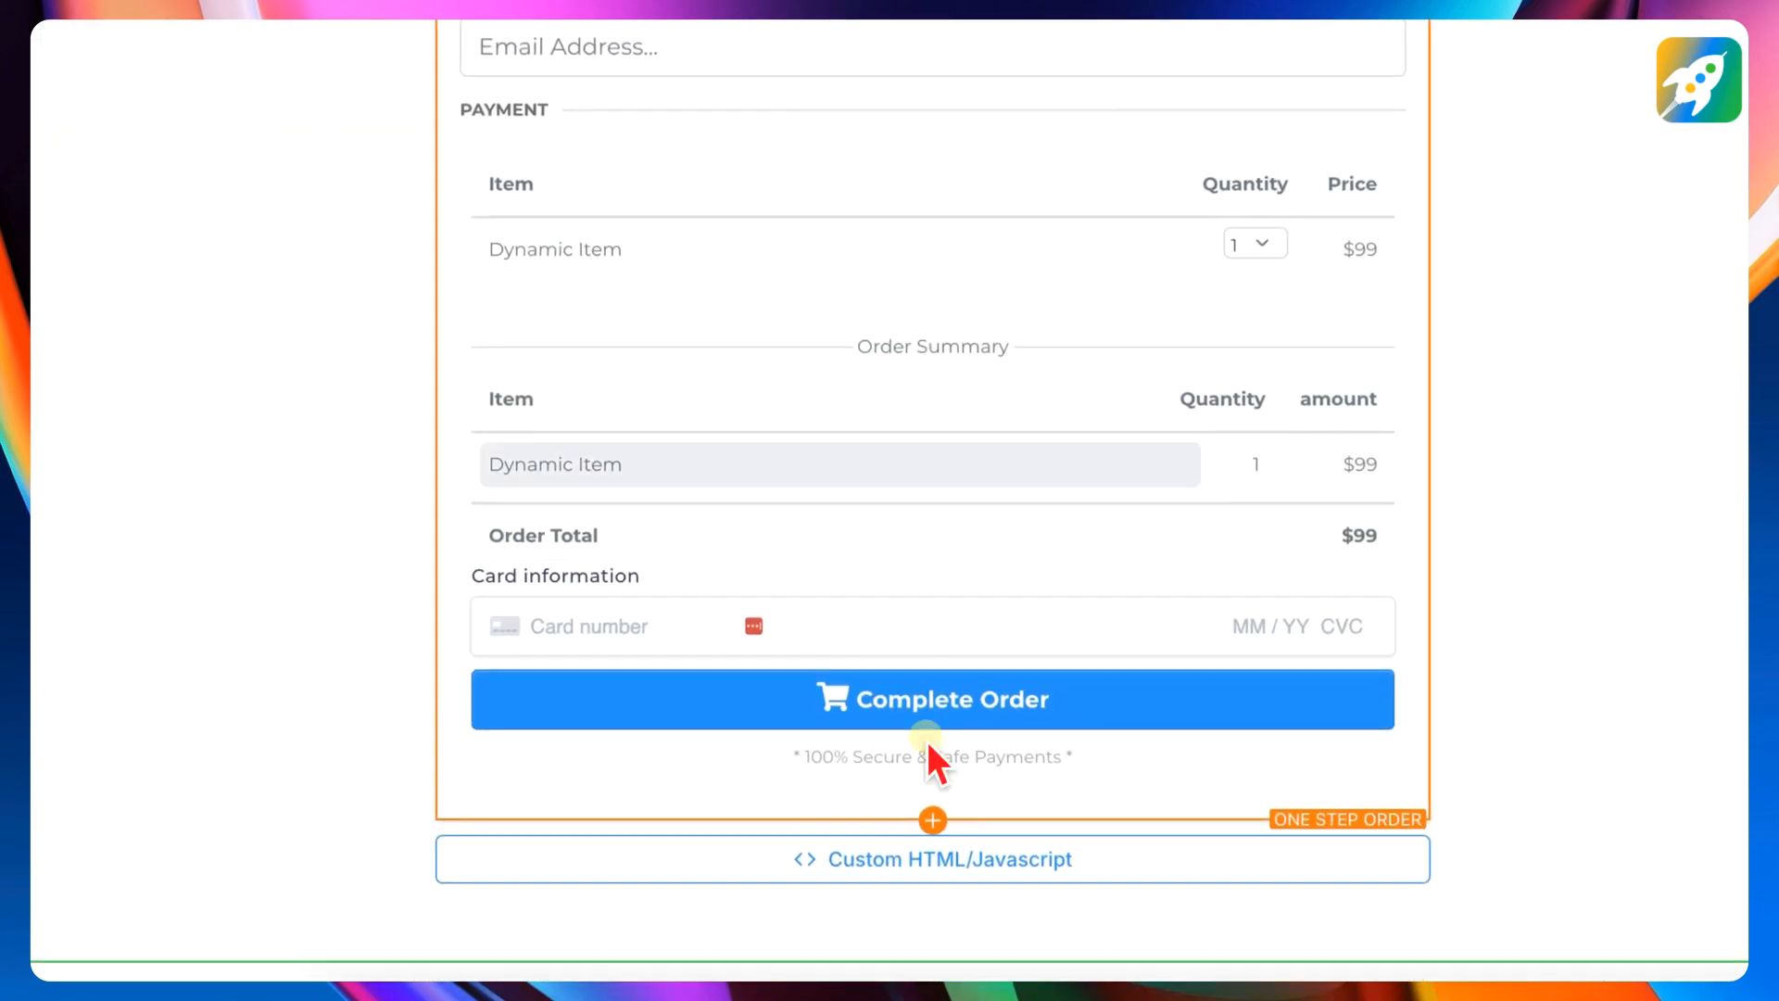
- Copy the CSS selector of the One Step Order element from its advanced settings
{"action": "left_click", "coordinate": [1331, 125]}
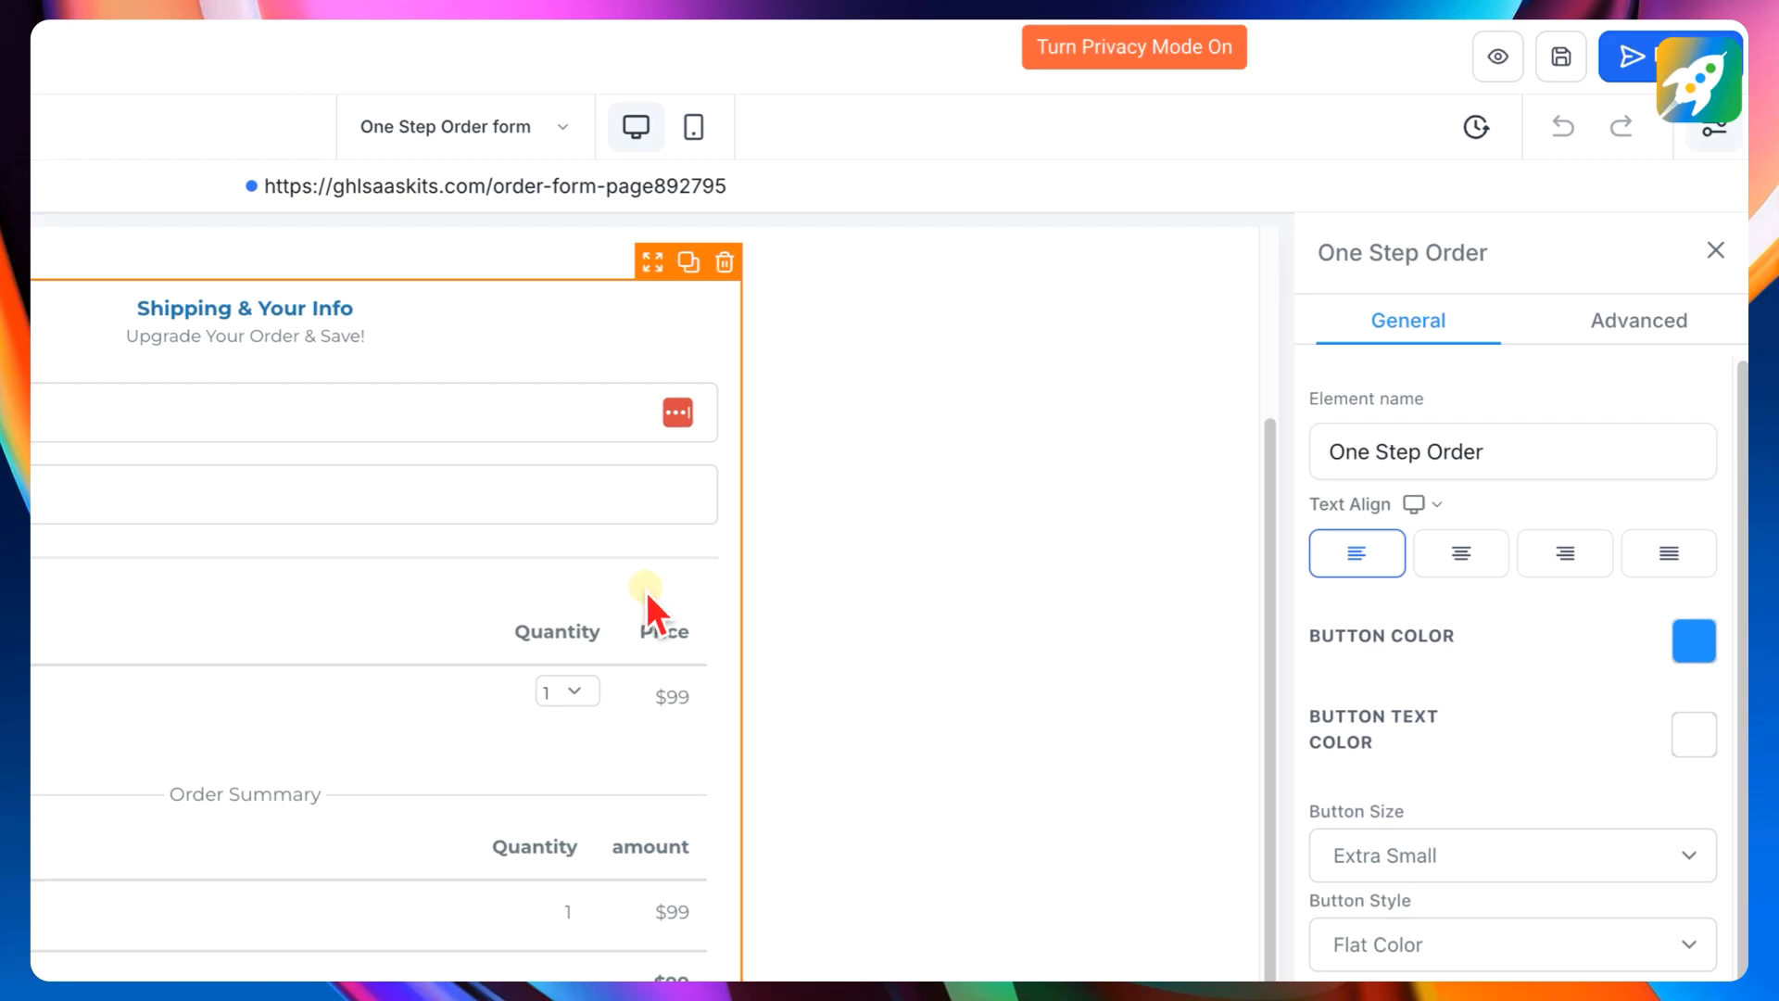
{"action": "left_click", "coordinate": [1646, 326]}
{"action": "scroll", "coordinate": [1529, 436], "scroll_direction": "down", "scroll_amount": 10}
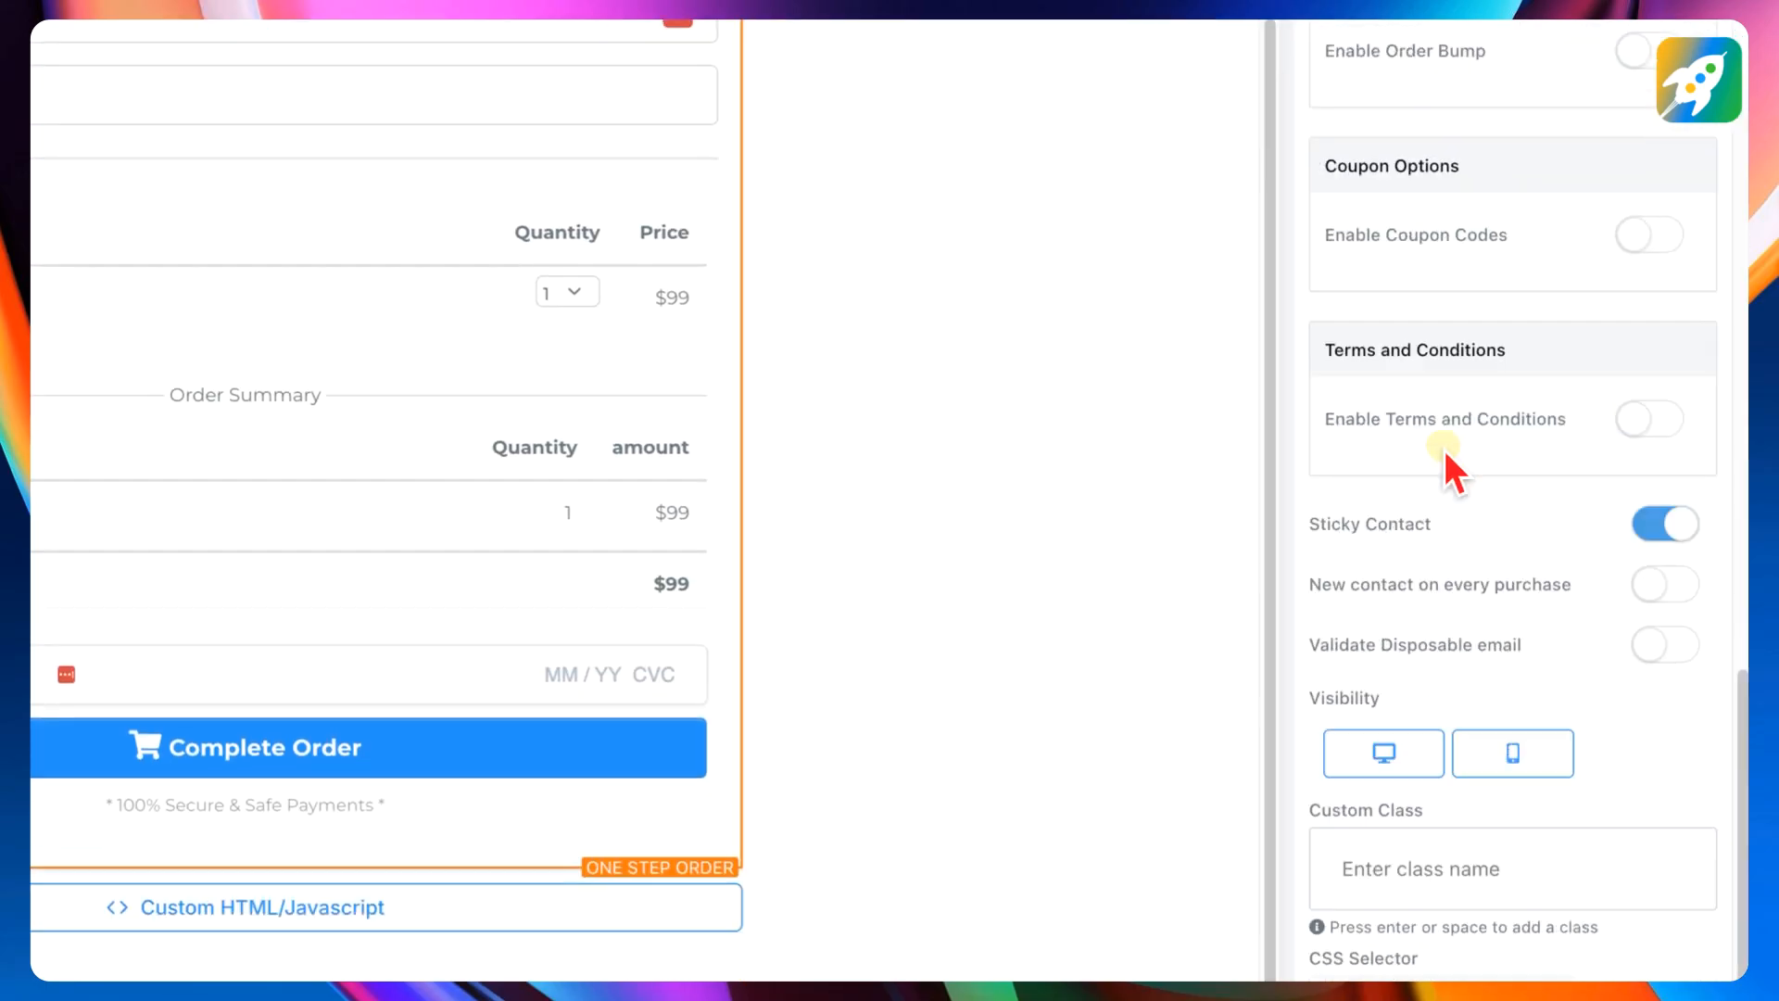
{"action": "scroll", "coordinate": [1442, 446], "scroll_direction": "down", "scroll_amount": 1}
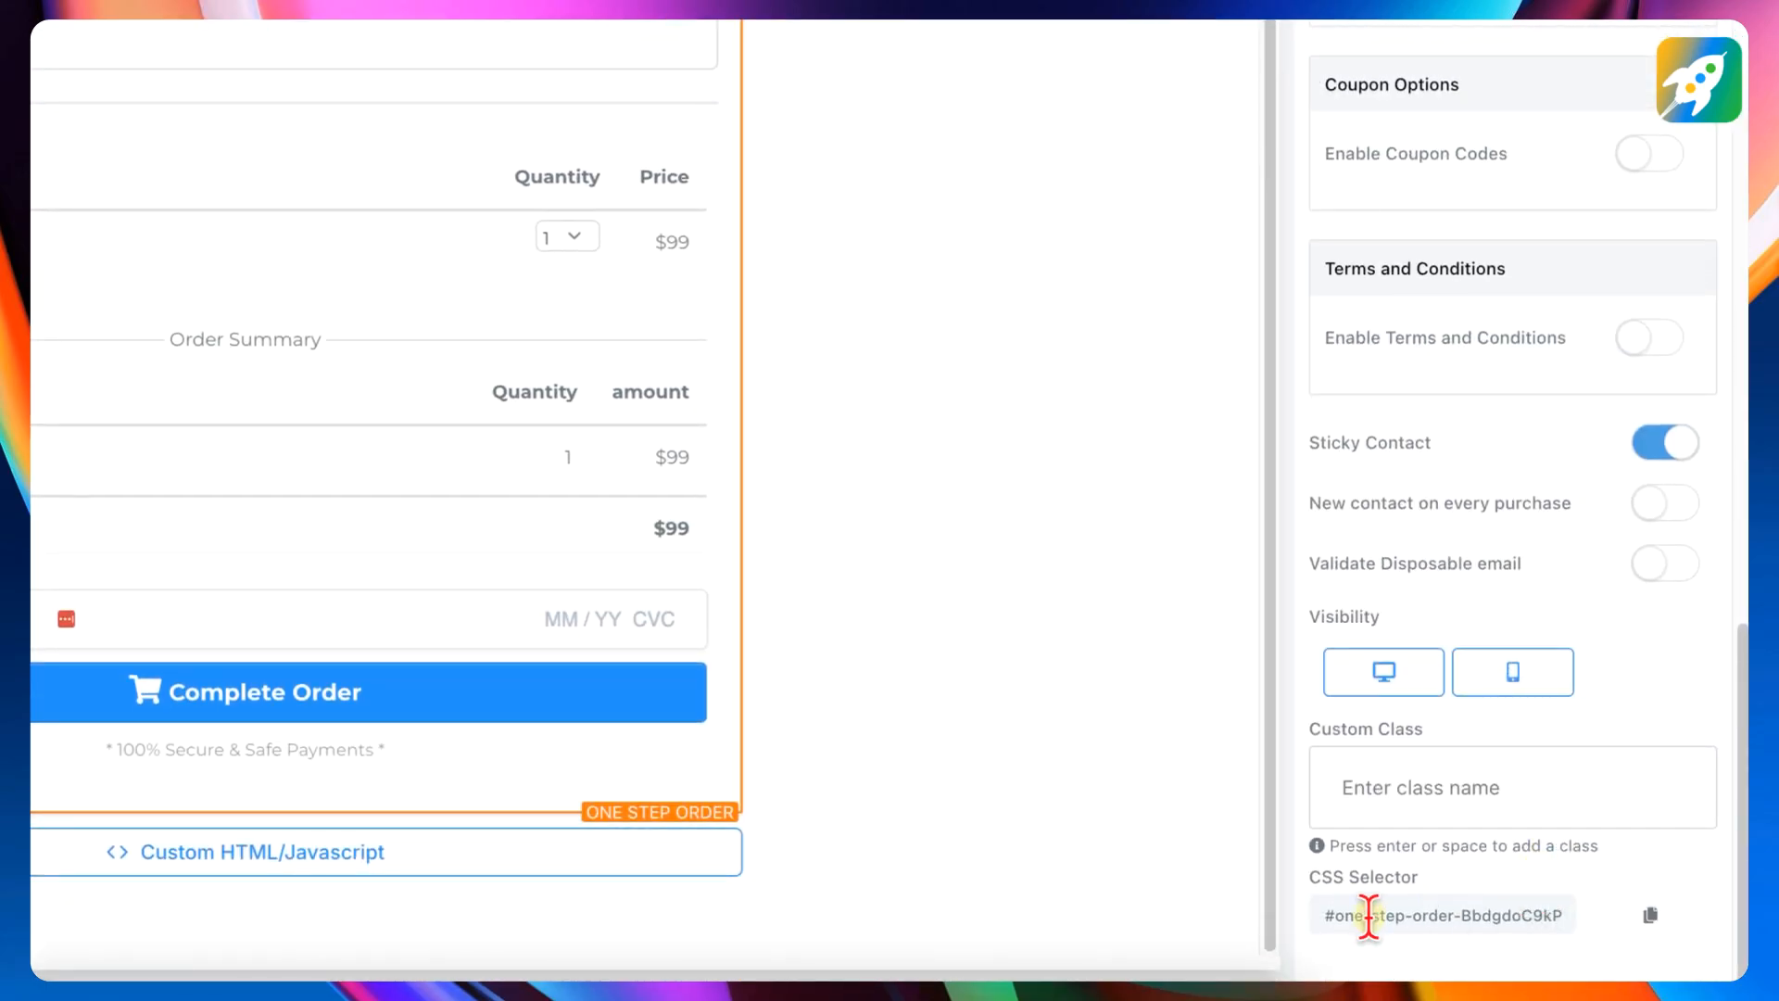
{"action": "left_click", "coordinate": [1659, 917]}
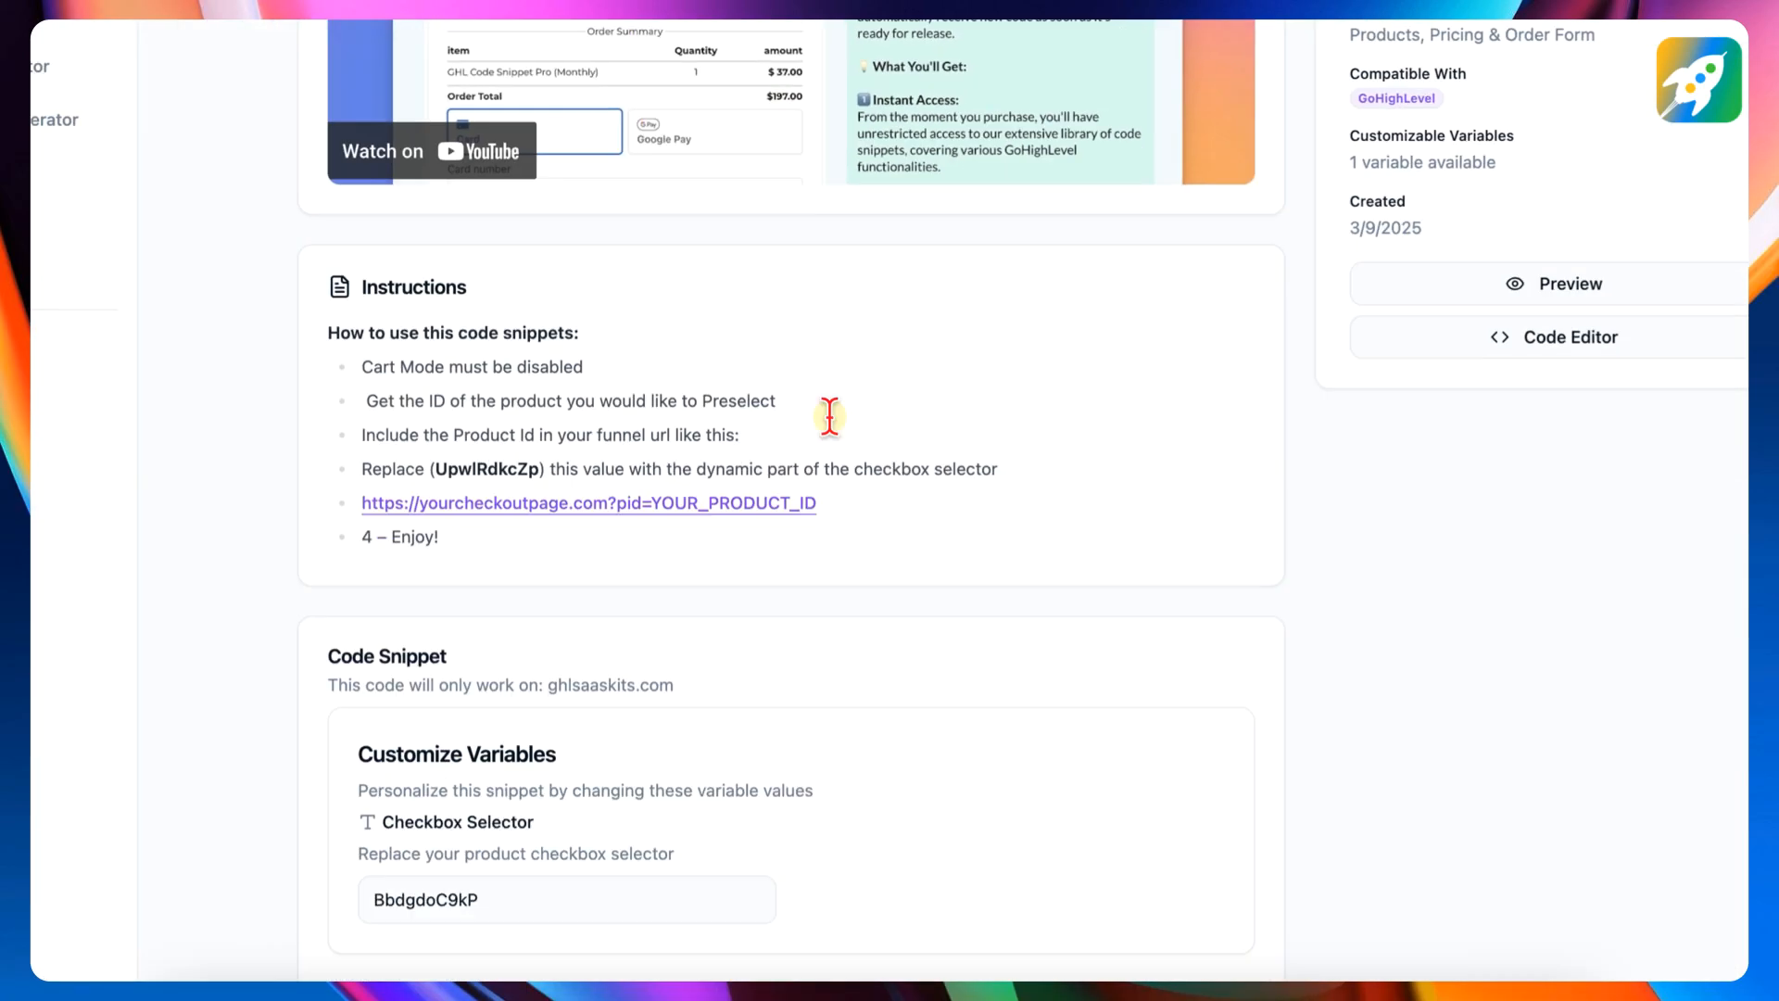
- Set the code snippet's Checkbox Selector variable to BbdgdoC9kP, using only the dynamic part of the copied selector
{"action": "scroll", "coordinate": [817, 633], "scroll_direction": "down", "scroll_amount": 3}
{"action": "left_click", "coordinate": [565, 899]}
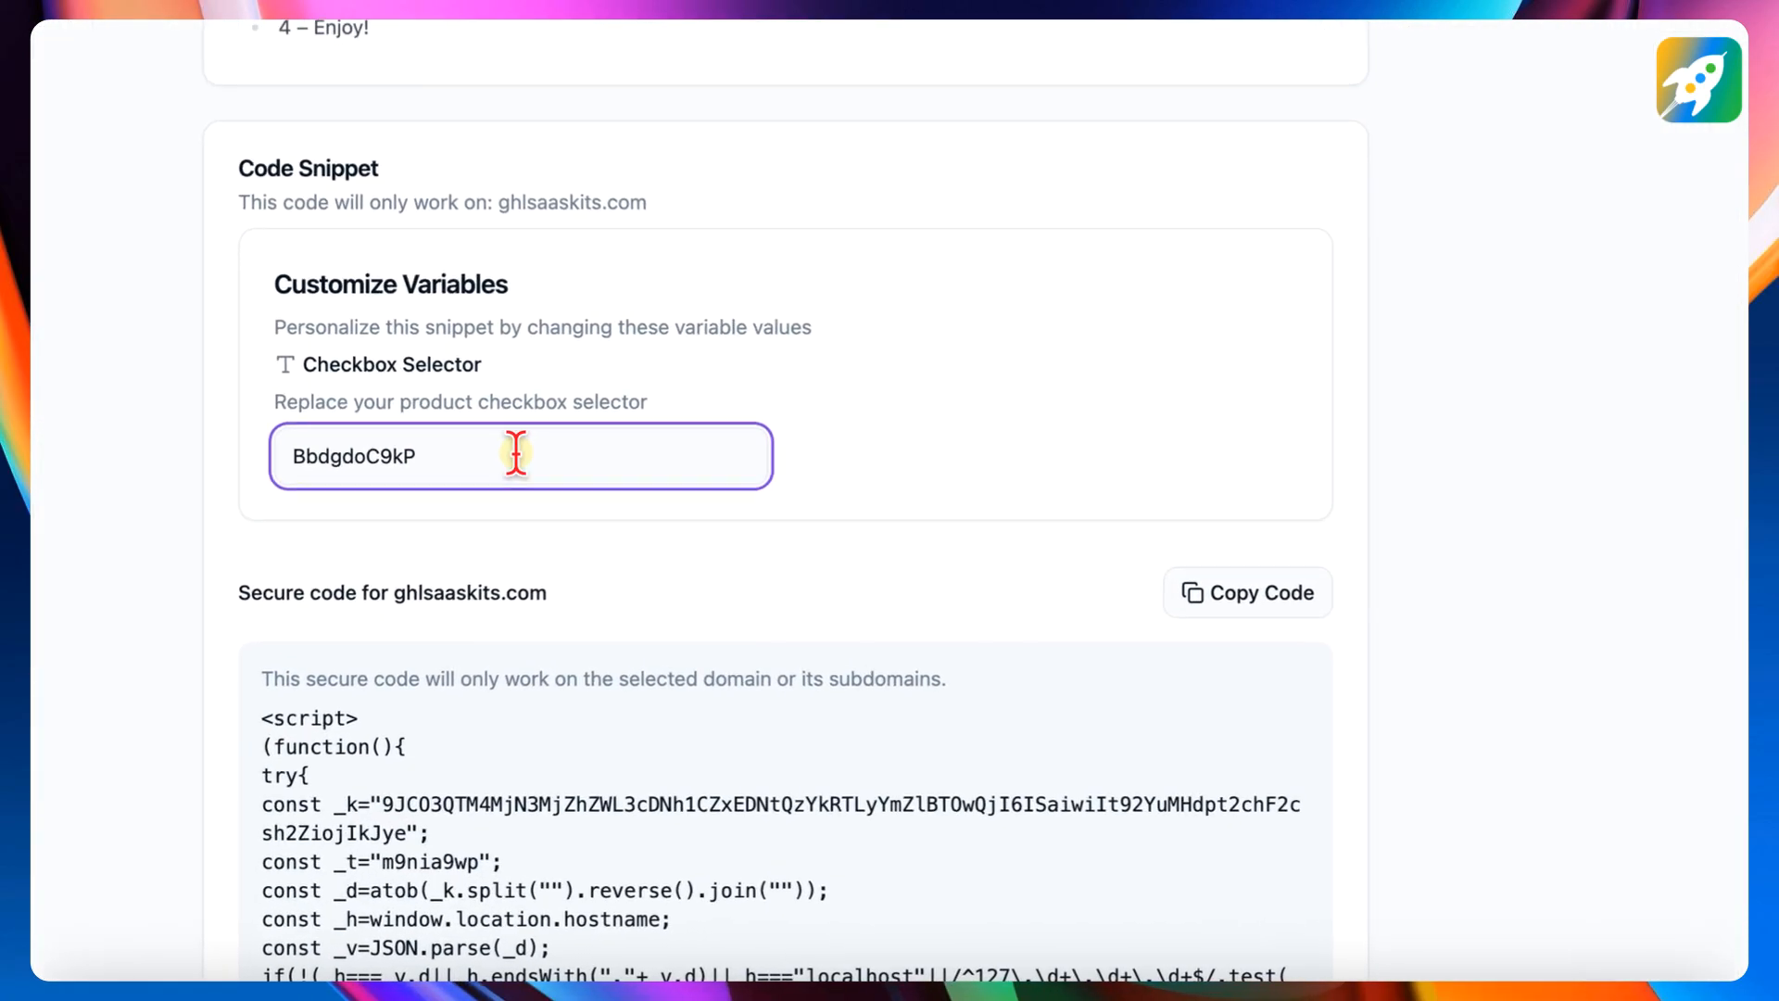
{"action": "double_click", "coordinate": [292, 460]}
{"action": "key", "text": "super+v"}
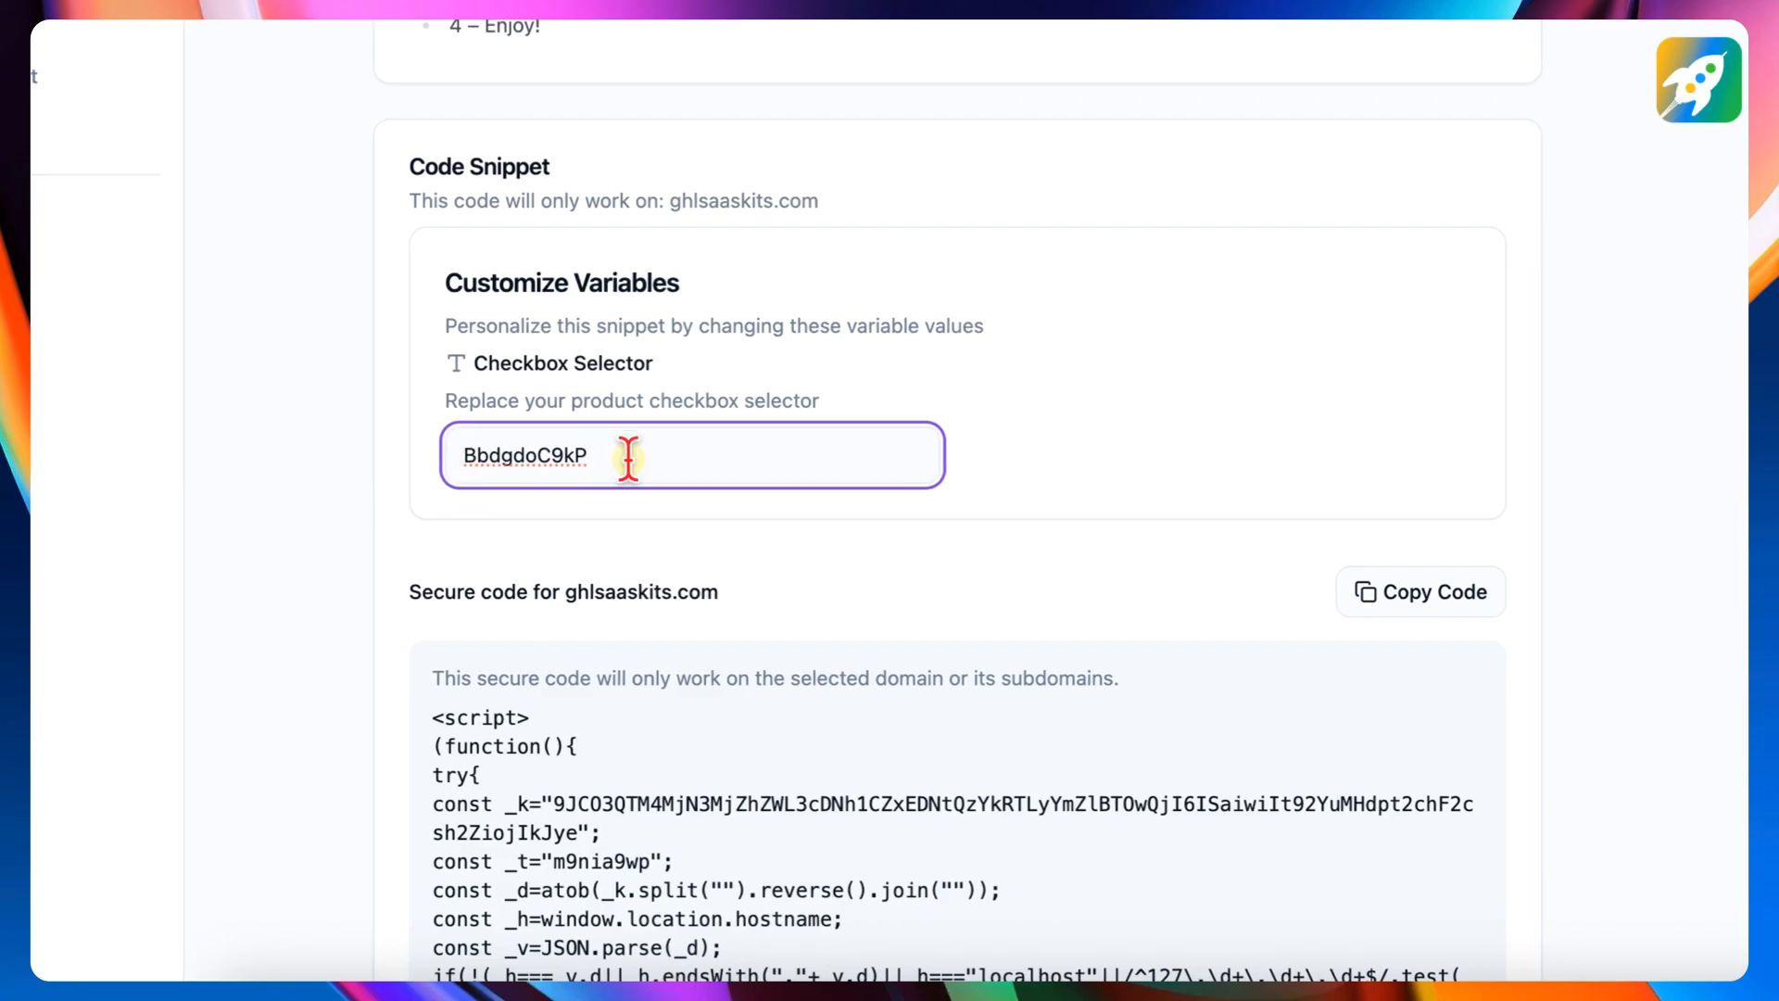
{"action": "left_click_drag", "start_coordinate": [622, 457], "coordinate": [455, 454]}
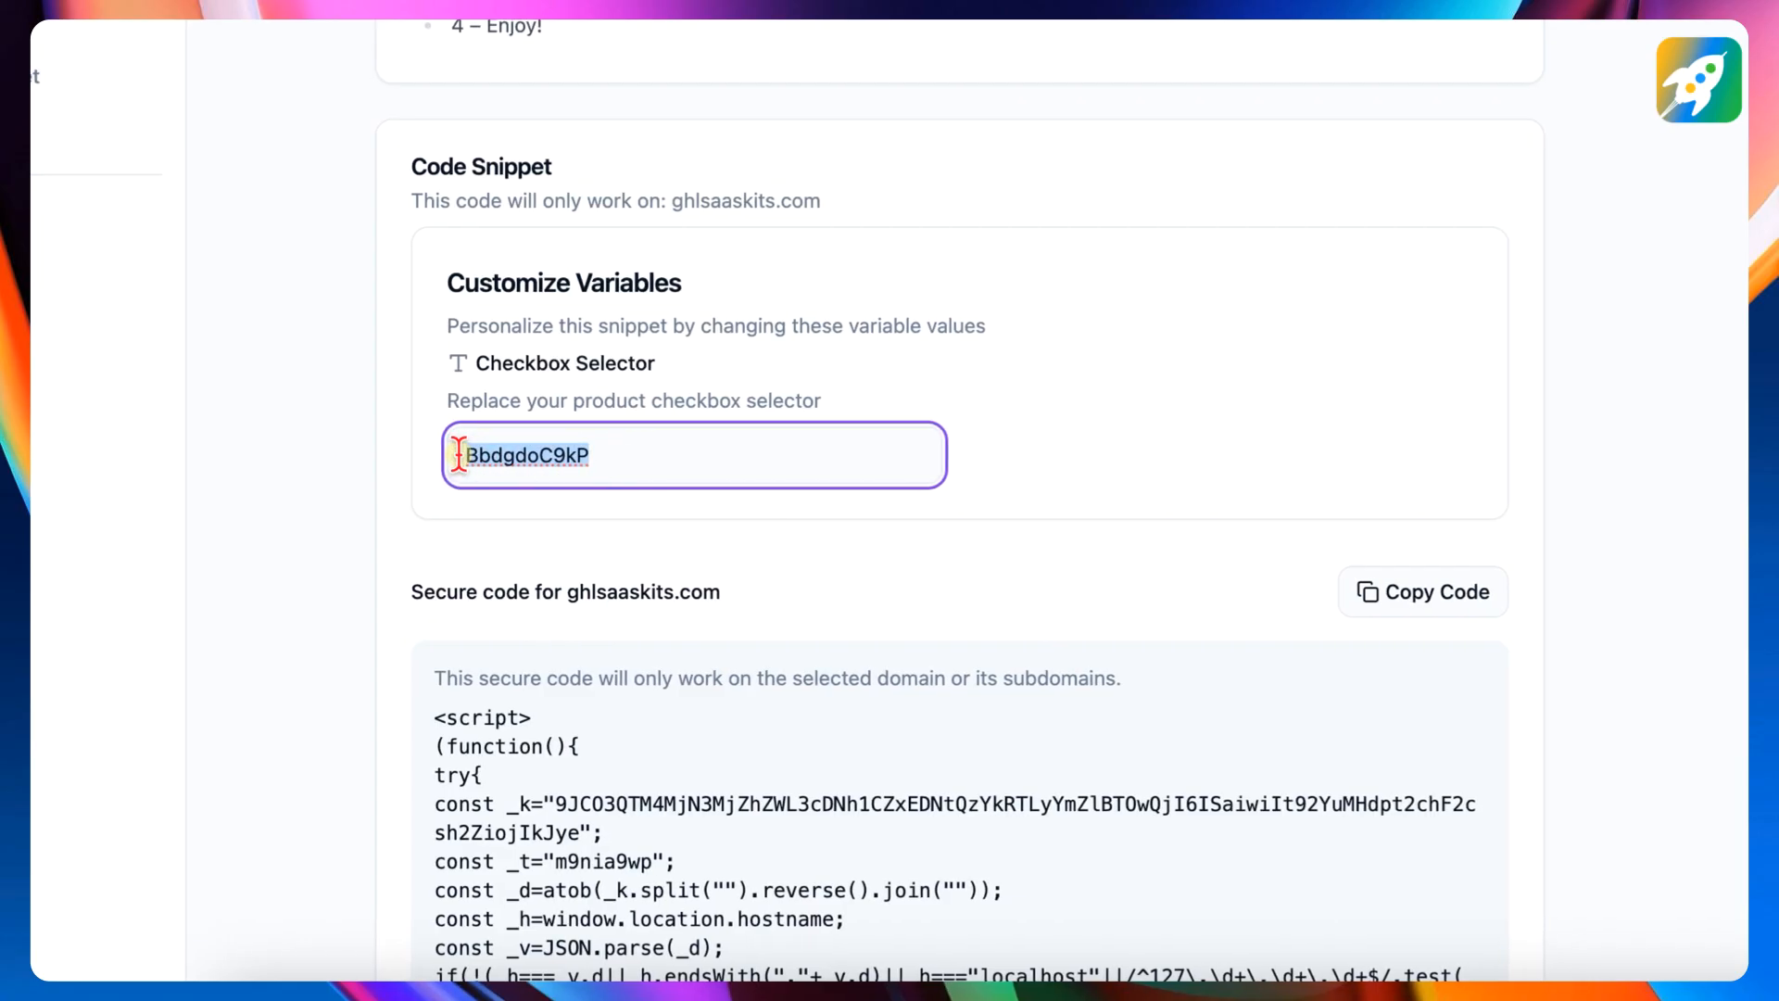
{"action": "scroll", "coordinate": [468, 454], "scroll_direction": "up", "scroll_amount": 5}
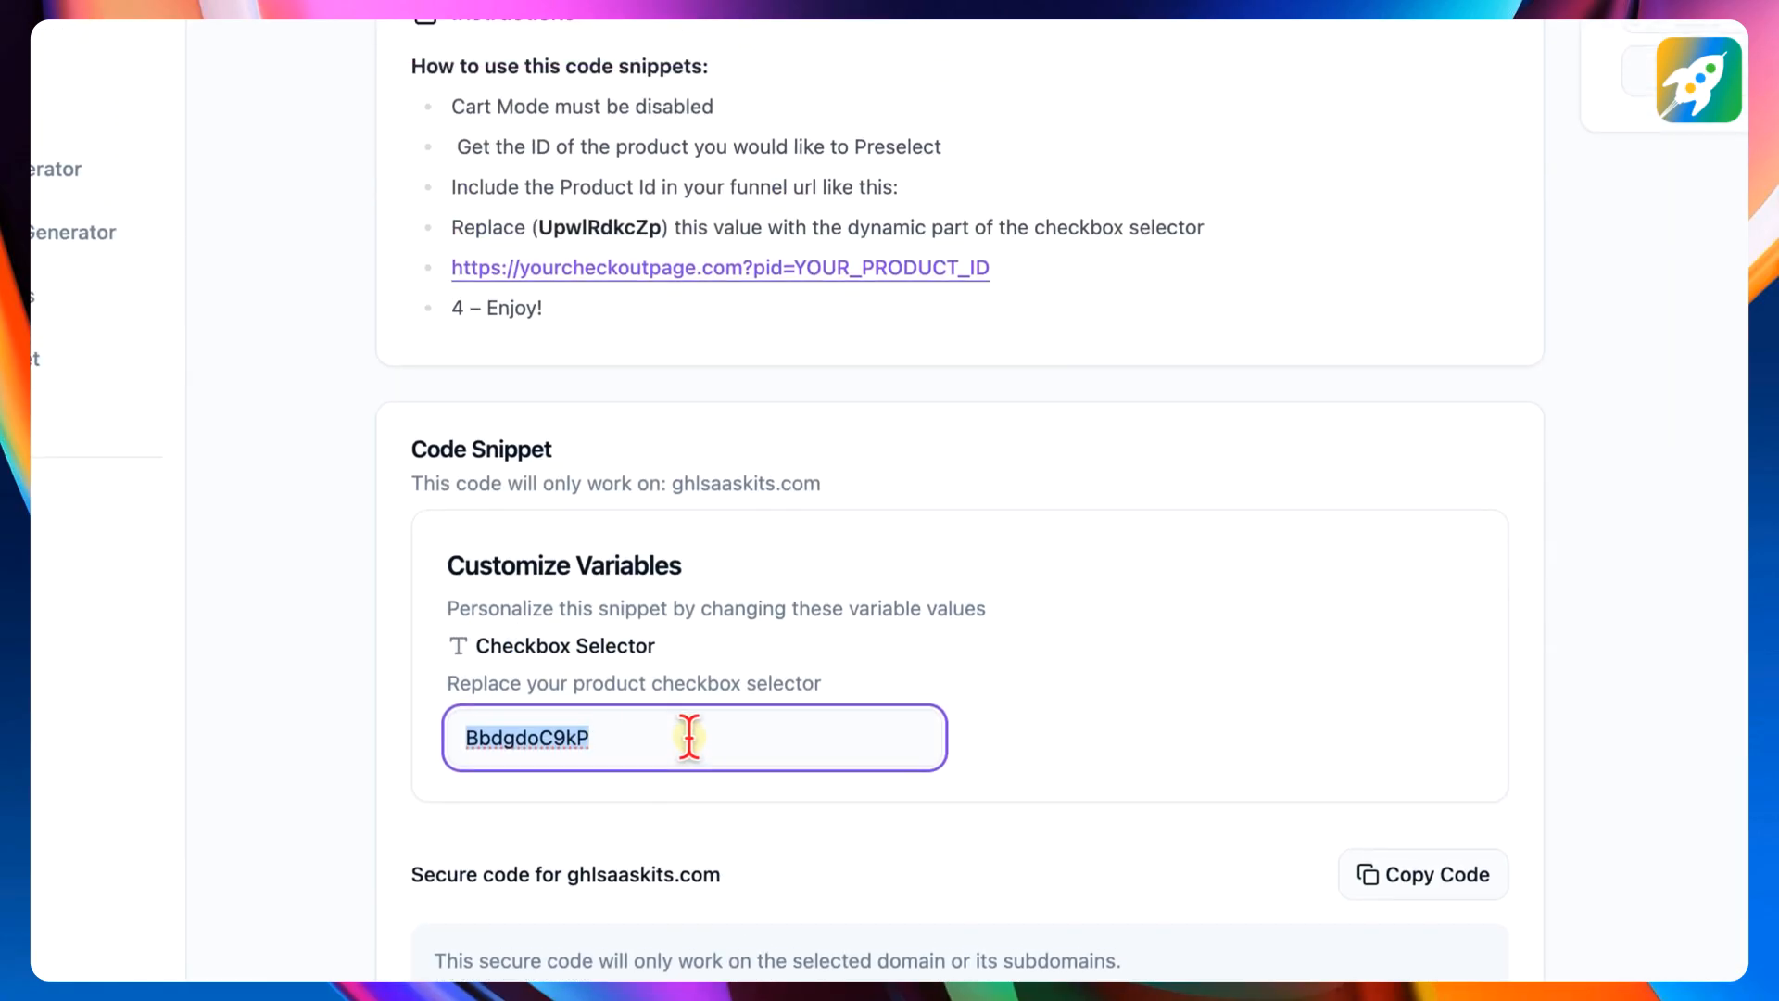
{"action": "key", "text": "super+v"}
{"action": "scroll", "coordinate": [687, 738], "scroll_direction": "down", "scroll_amount": 4}
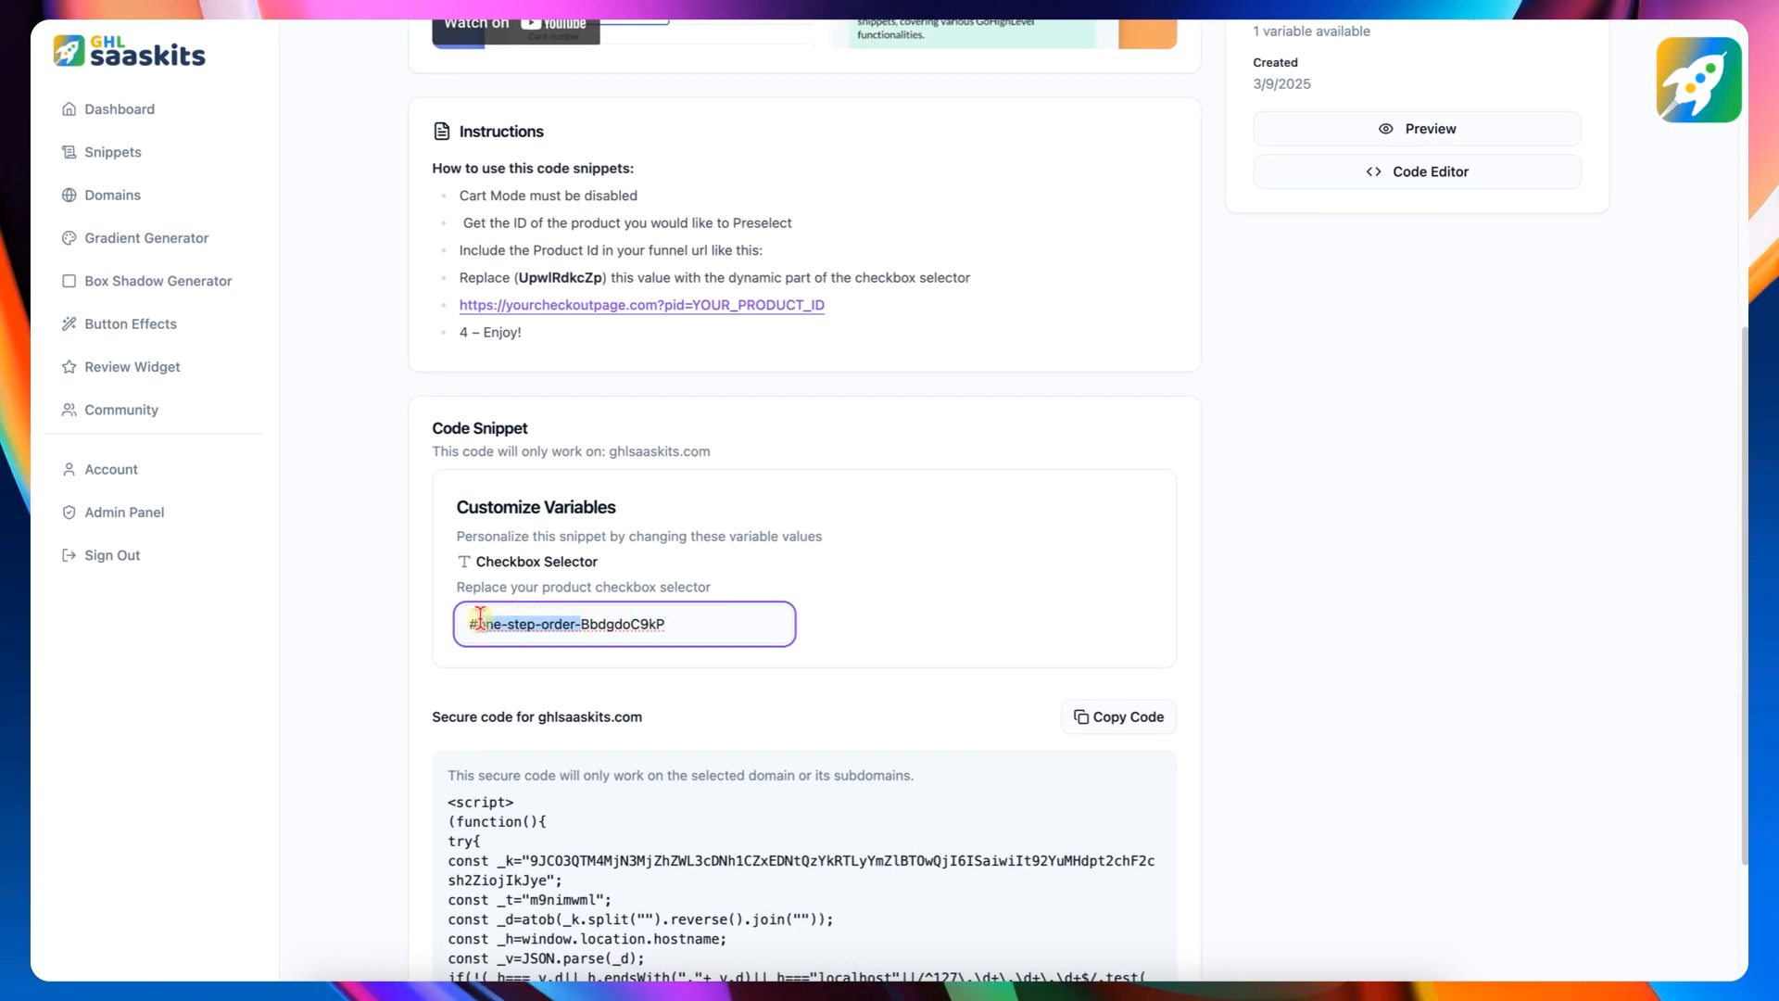
{"action": "key", "text": "BackSpace"}
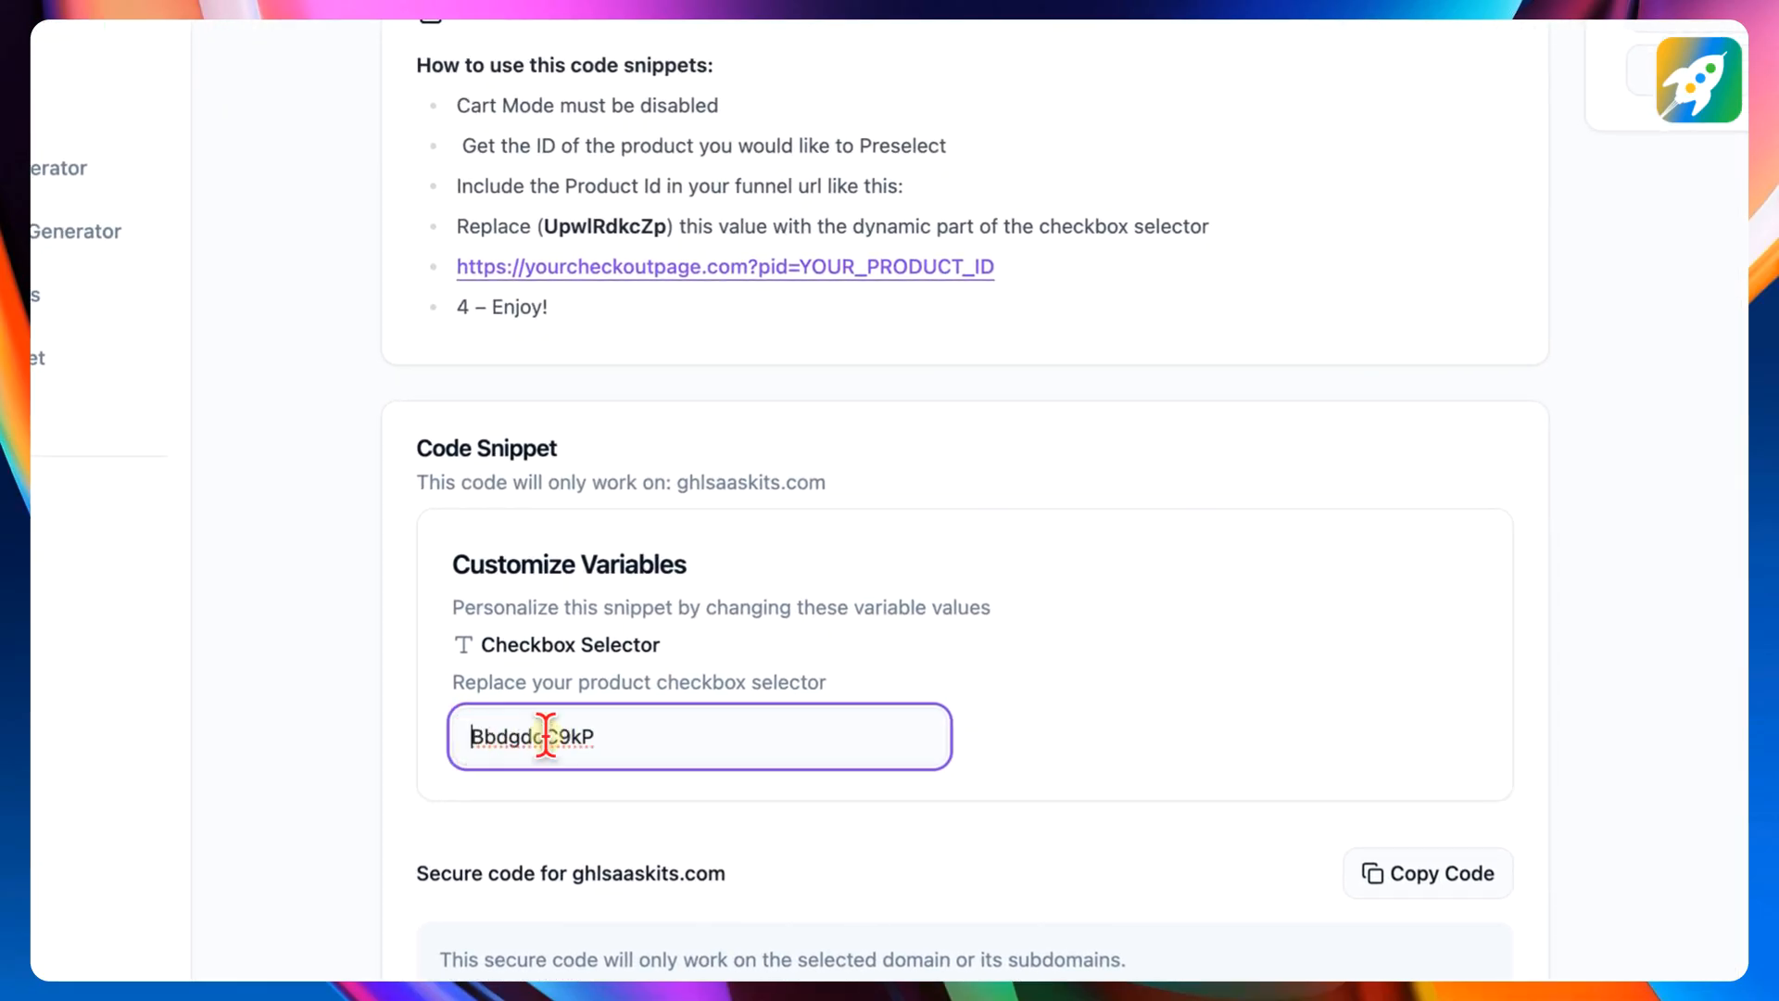
{"action": "left_click", "coordinate": [600, 737]}
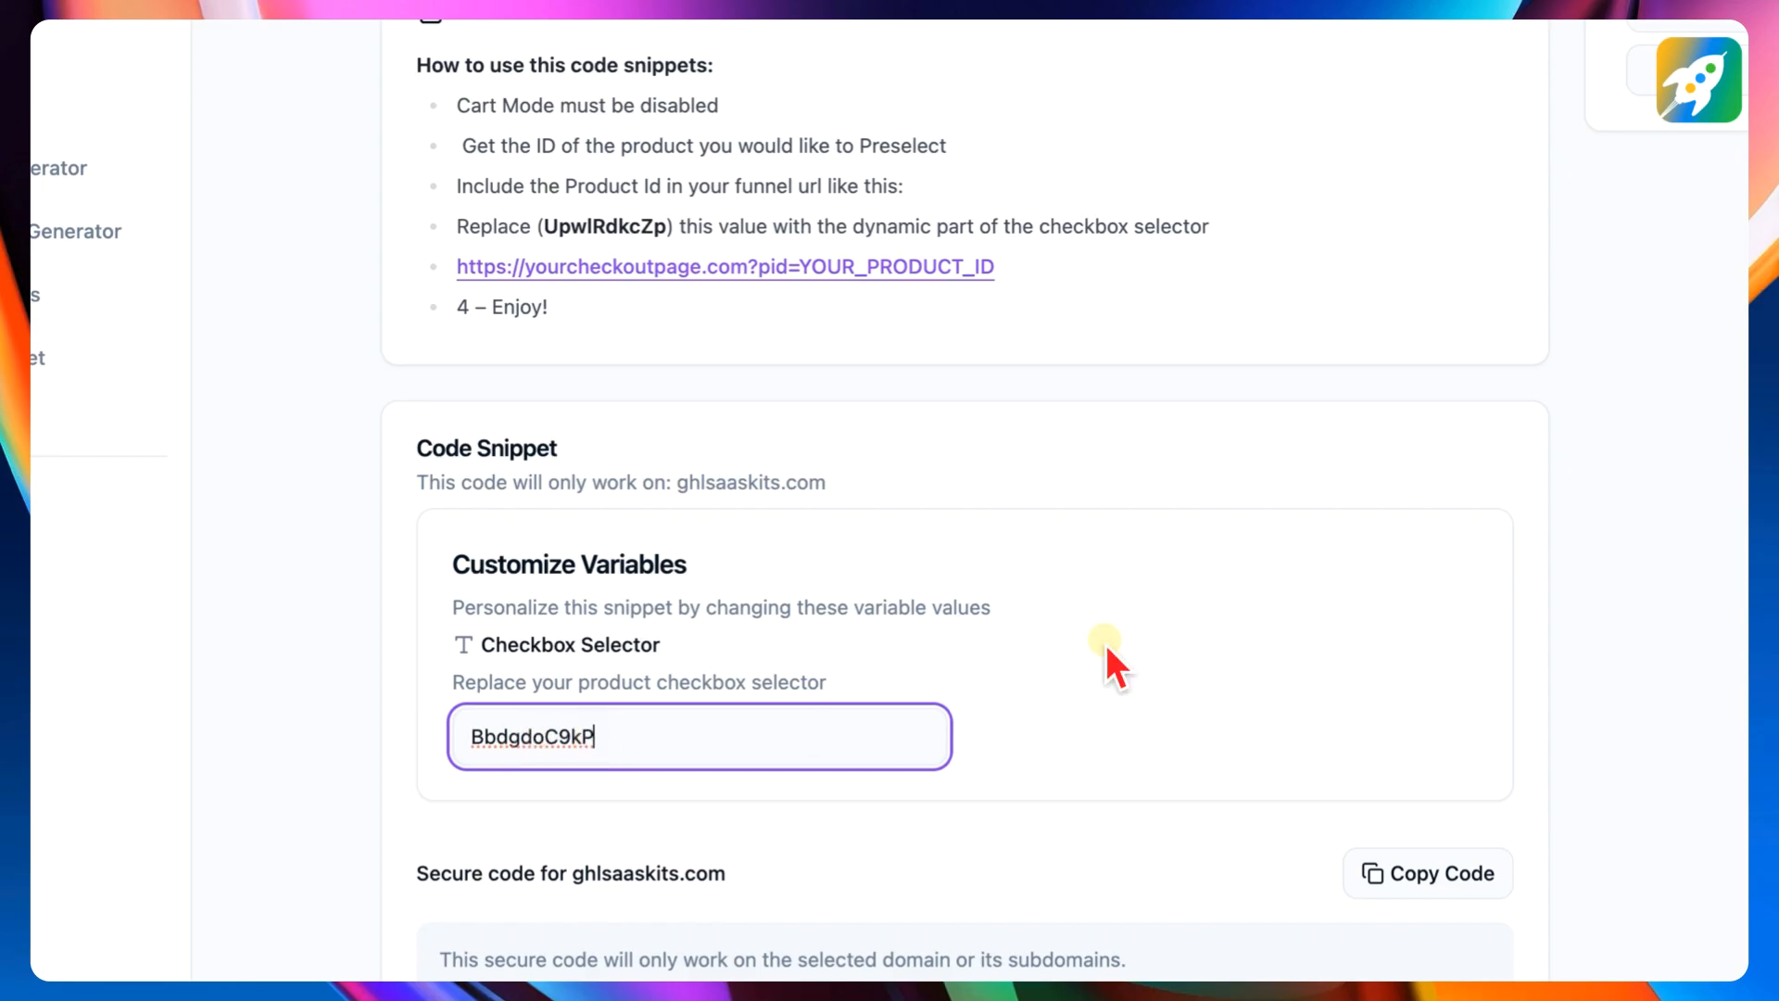
- Select ghlsaaskits.com as the snippet's protected domain and copy the secure code
{"action": "scroll", "coordinate": [1115, 665], "scroll_direction": "up", "scroll_amount": 10}
{"action": "left_click", "coordinate": [1320, 264]}
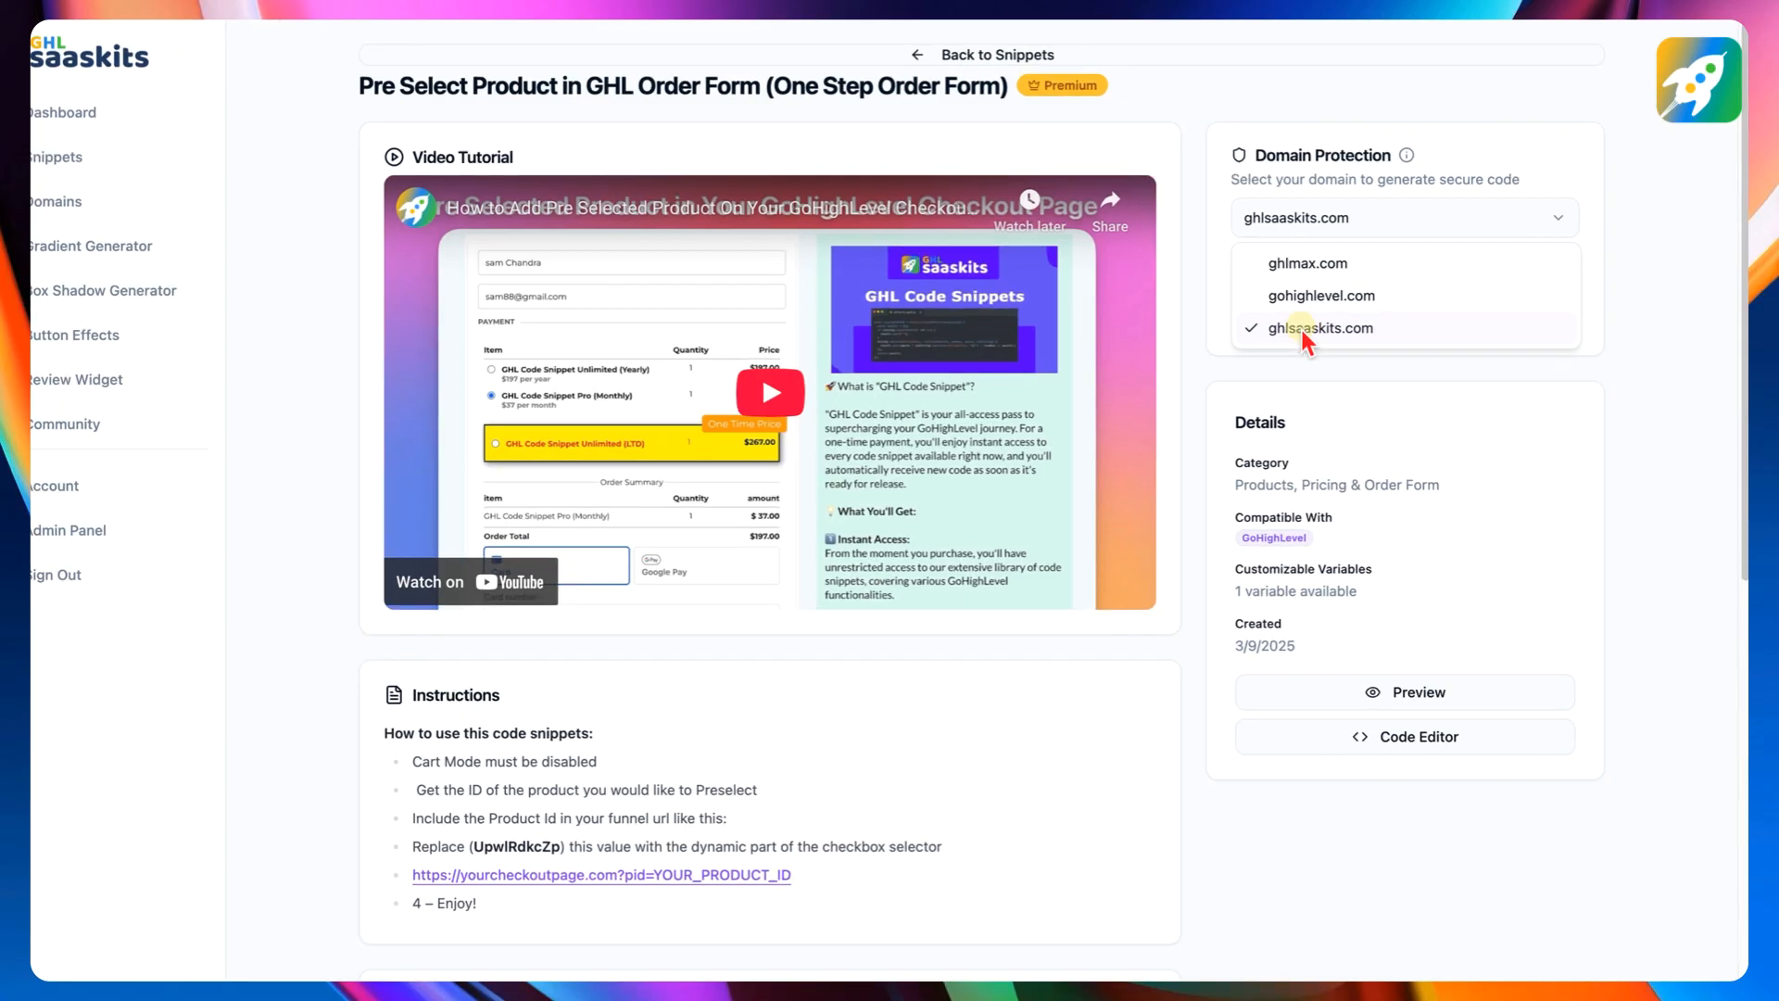
{"action": "left_click", "coordinate": [1316, 317]}
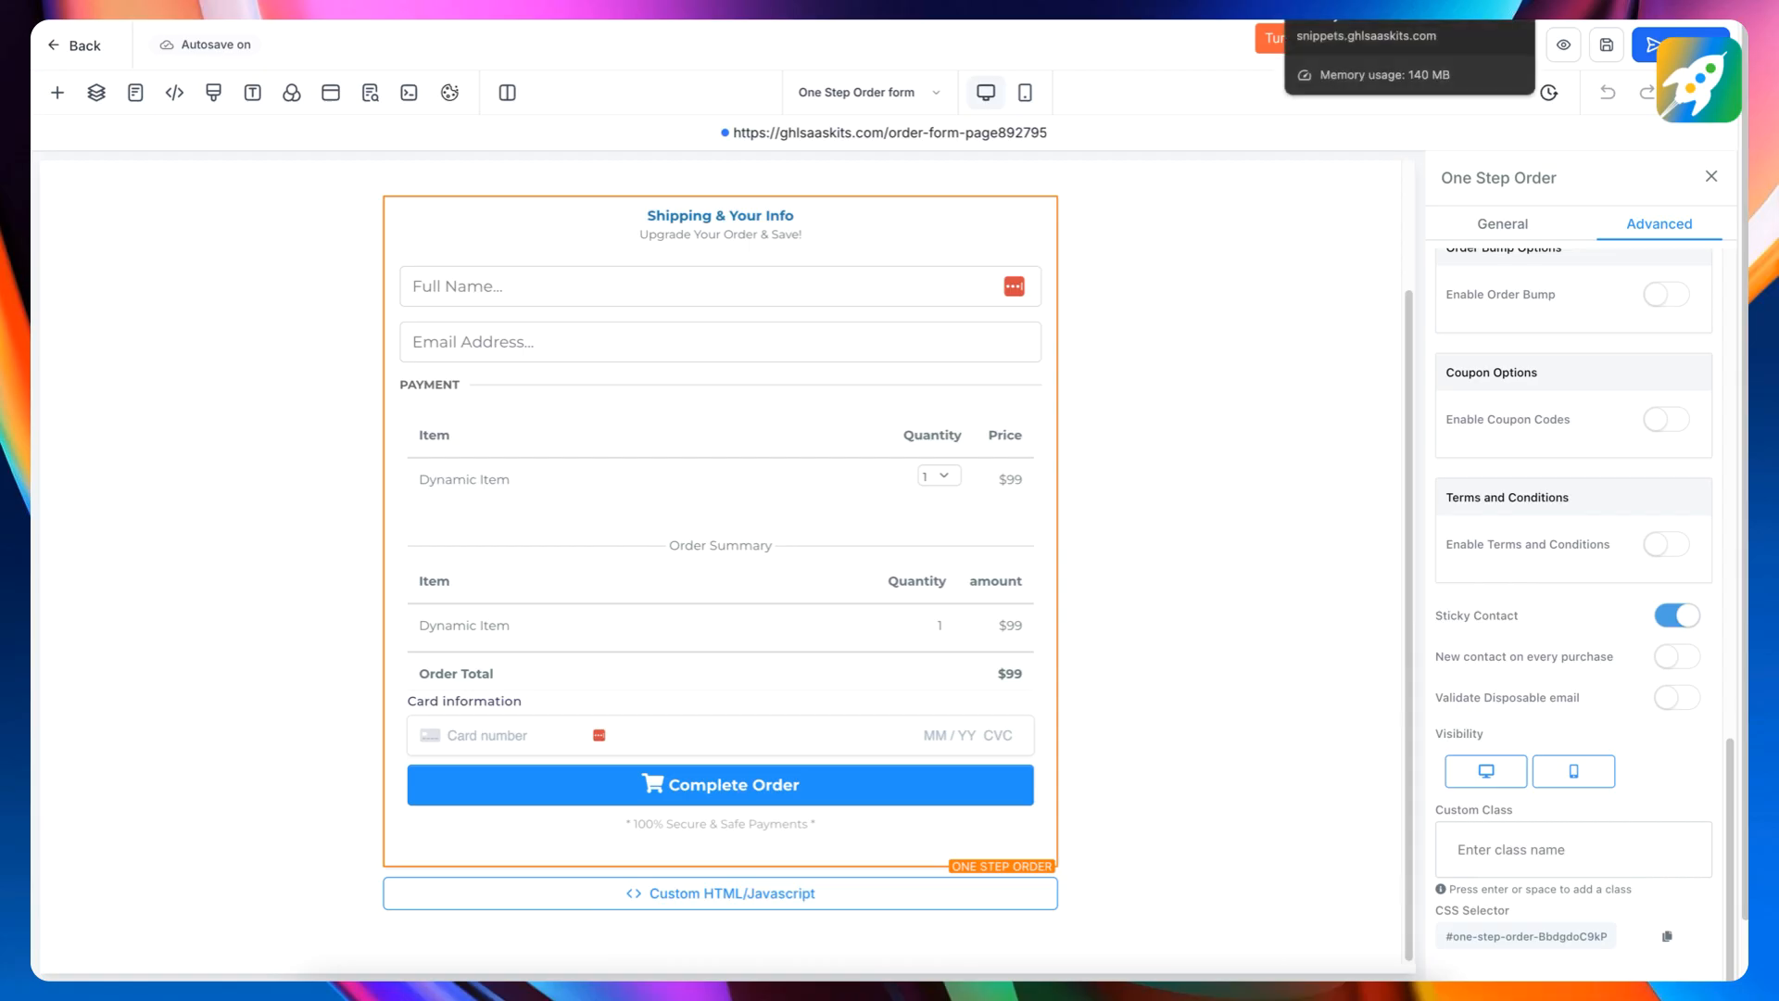
{"action": "left_click", "coordinate": [1264, 41]}
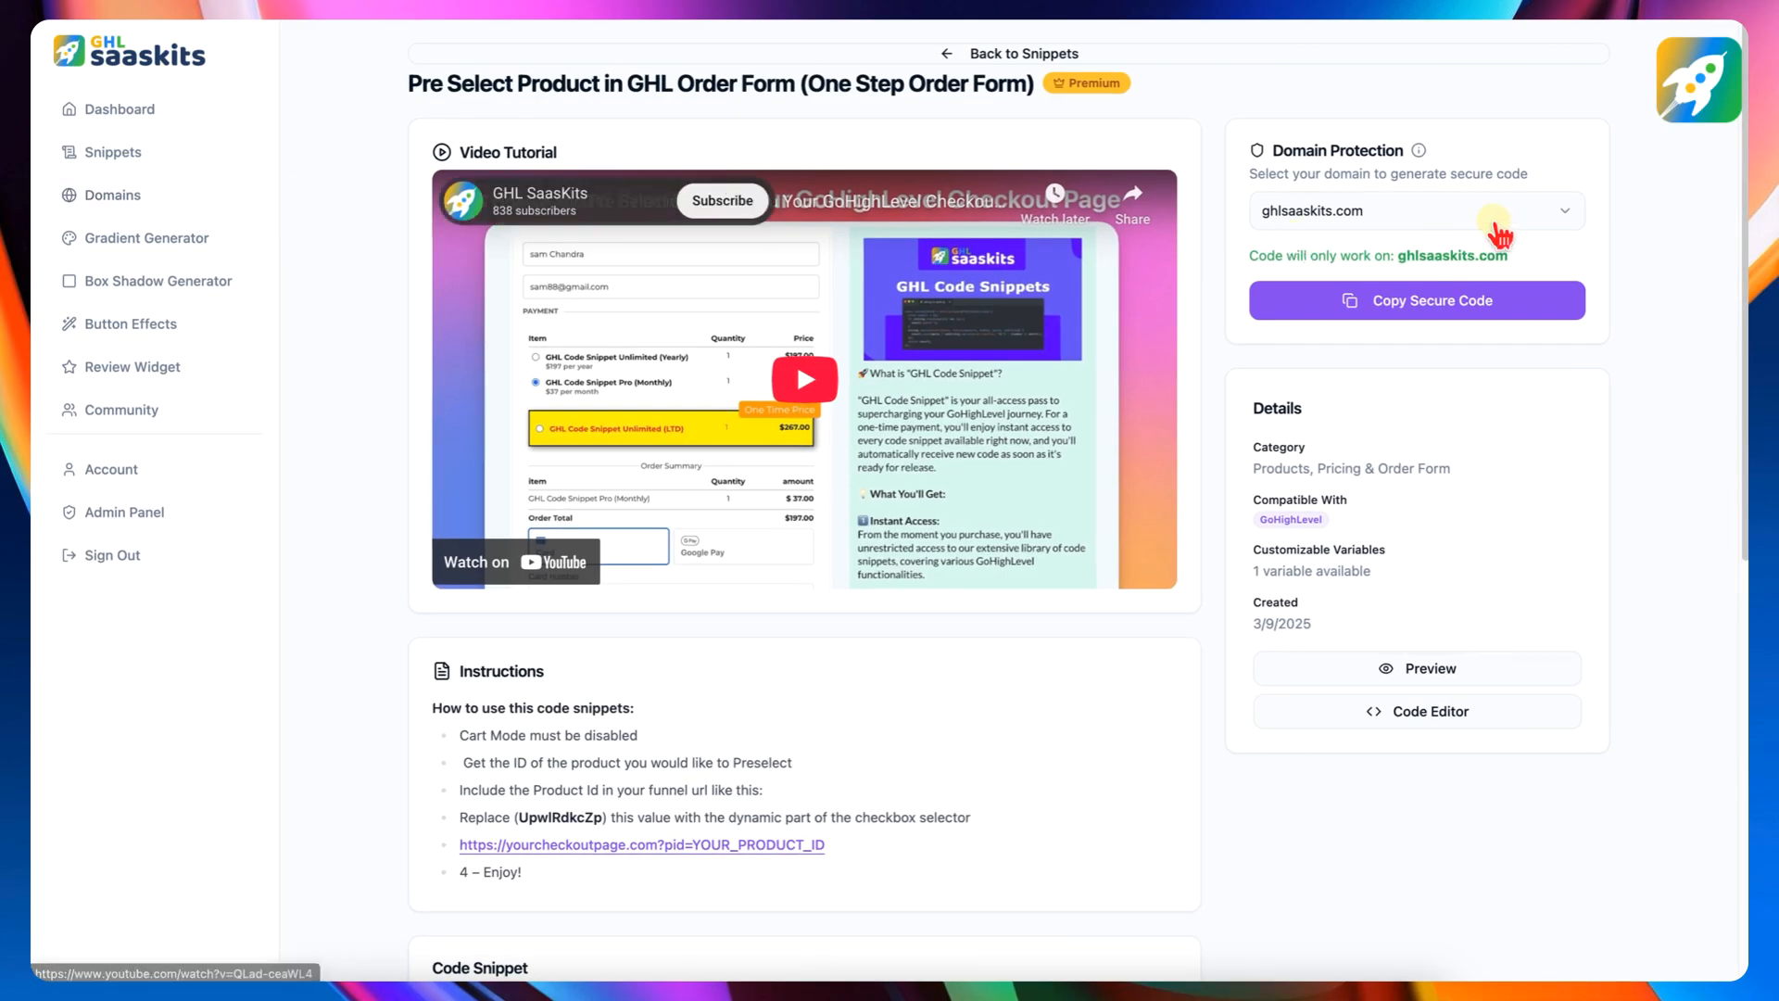
{"action": "left_click", "coordinate": [1390, 218]}
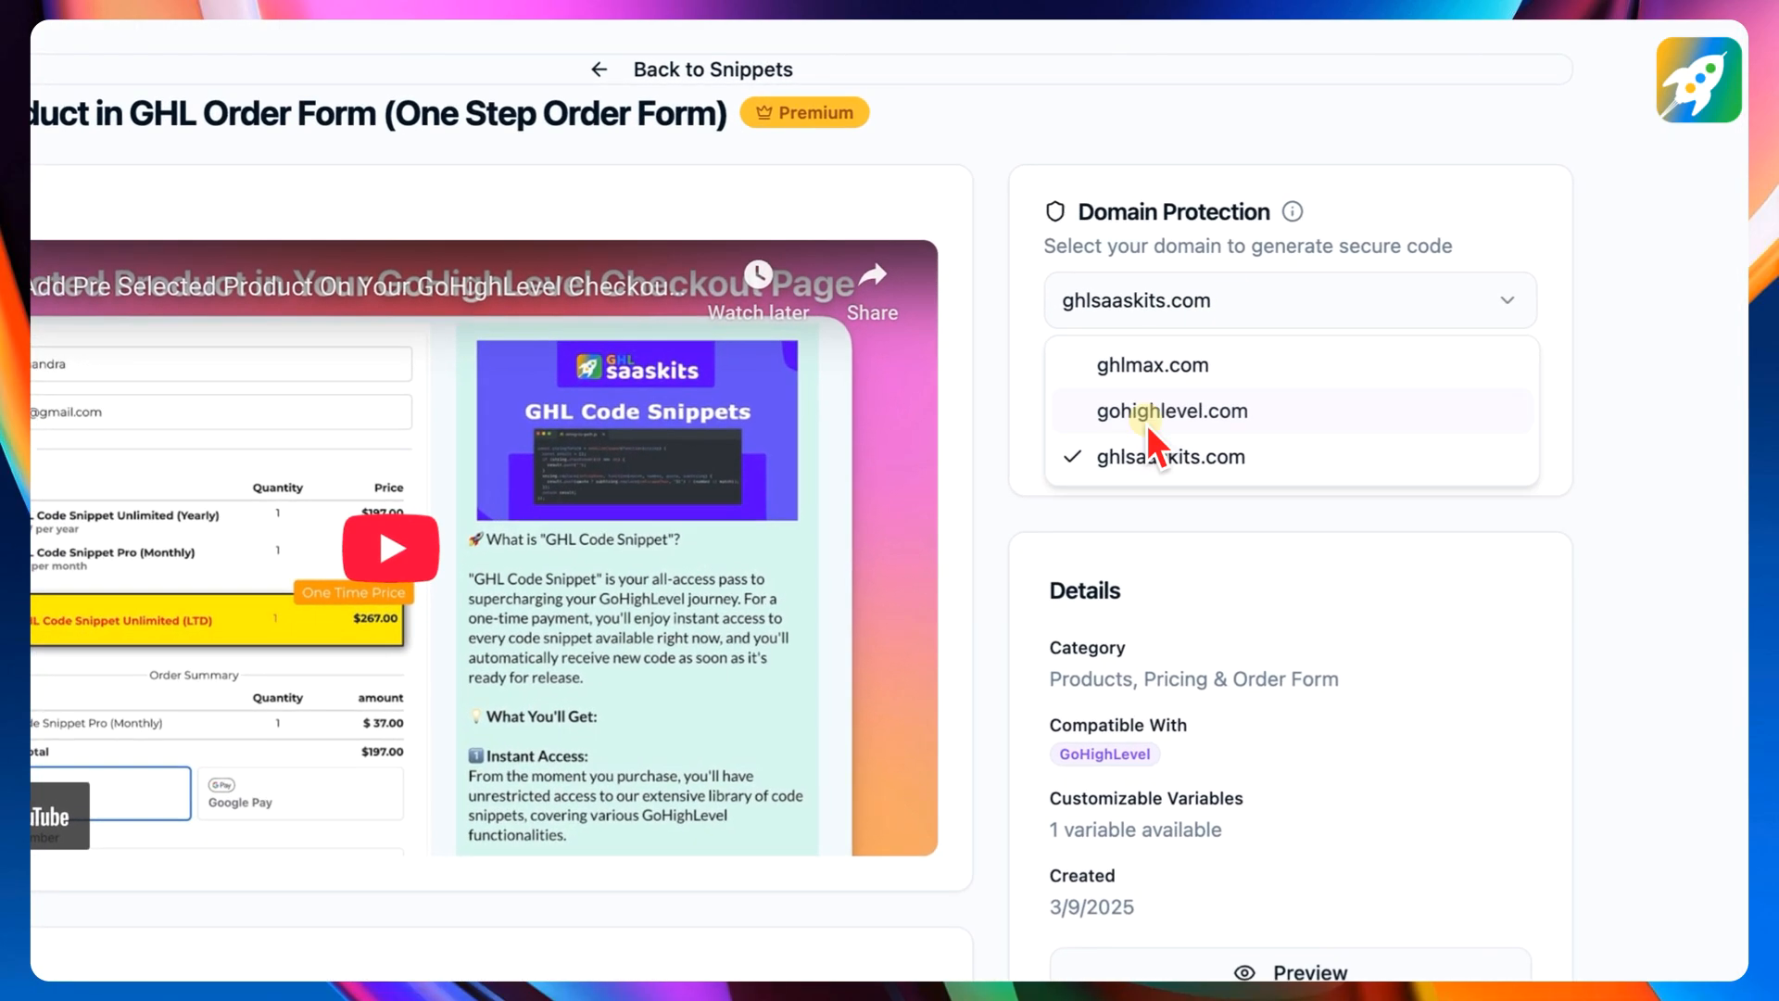
{"action": "left_click", "coordinate": [1147, 458]}
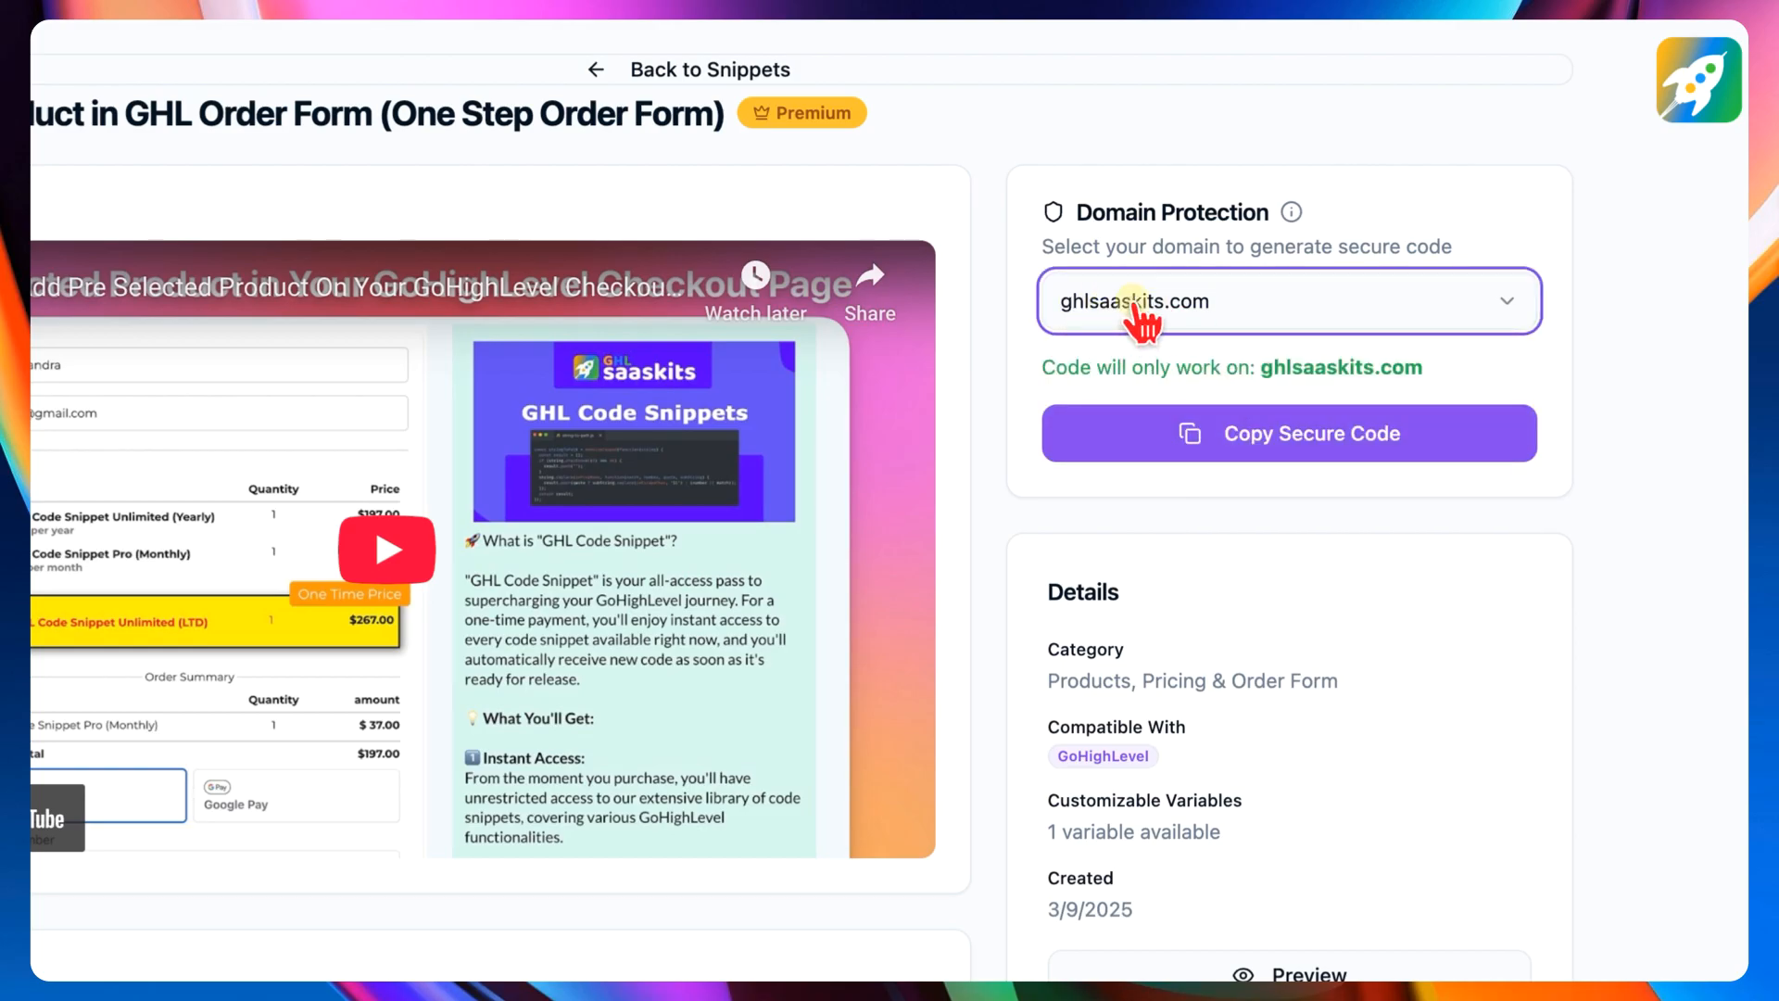
{"action": "left_click", "coordinate": [1239, 452]}
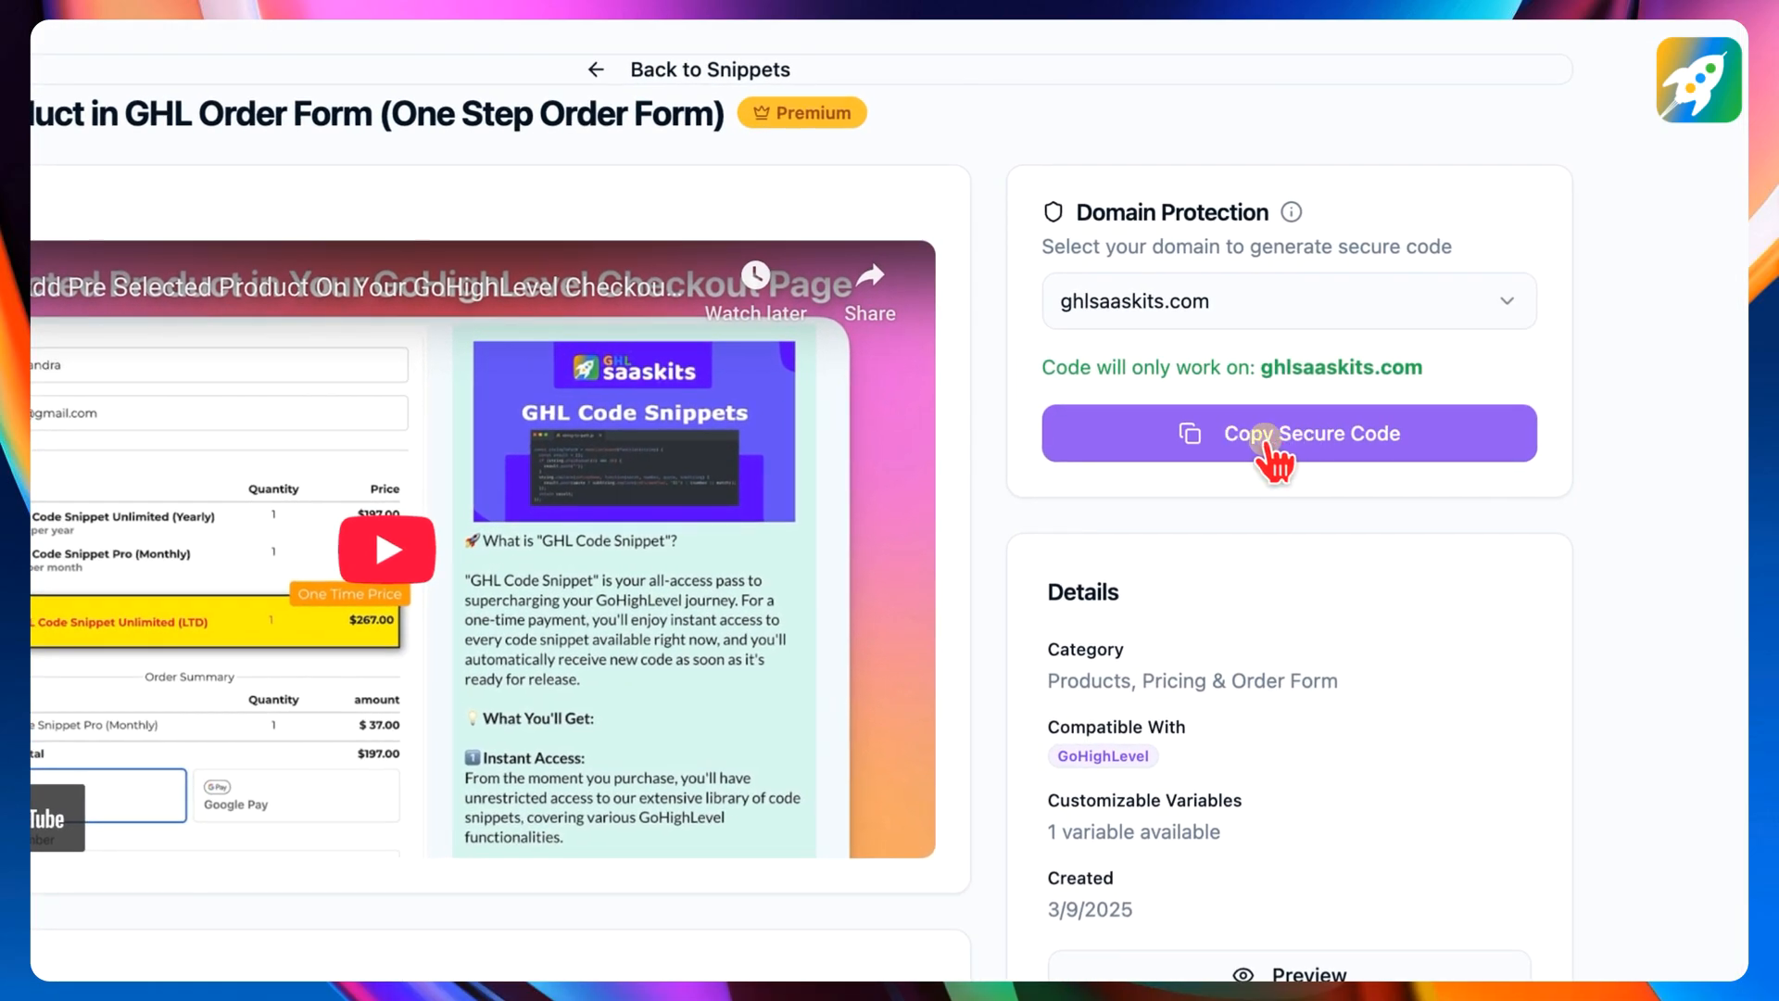
{"action": "scroll", "coordinate": [1239, 454], "scroll_direction": "down", "scroll_amount": 10}
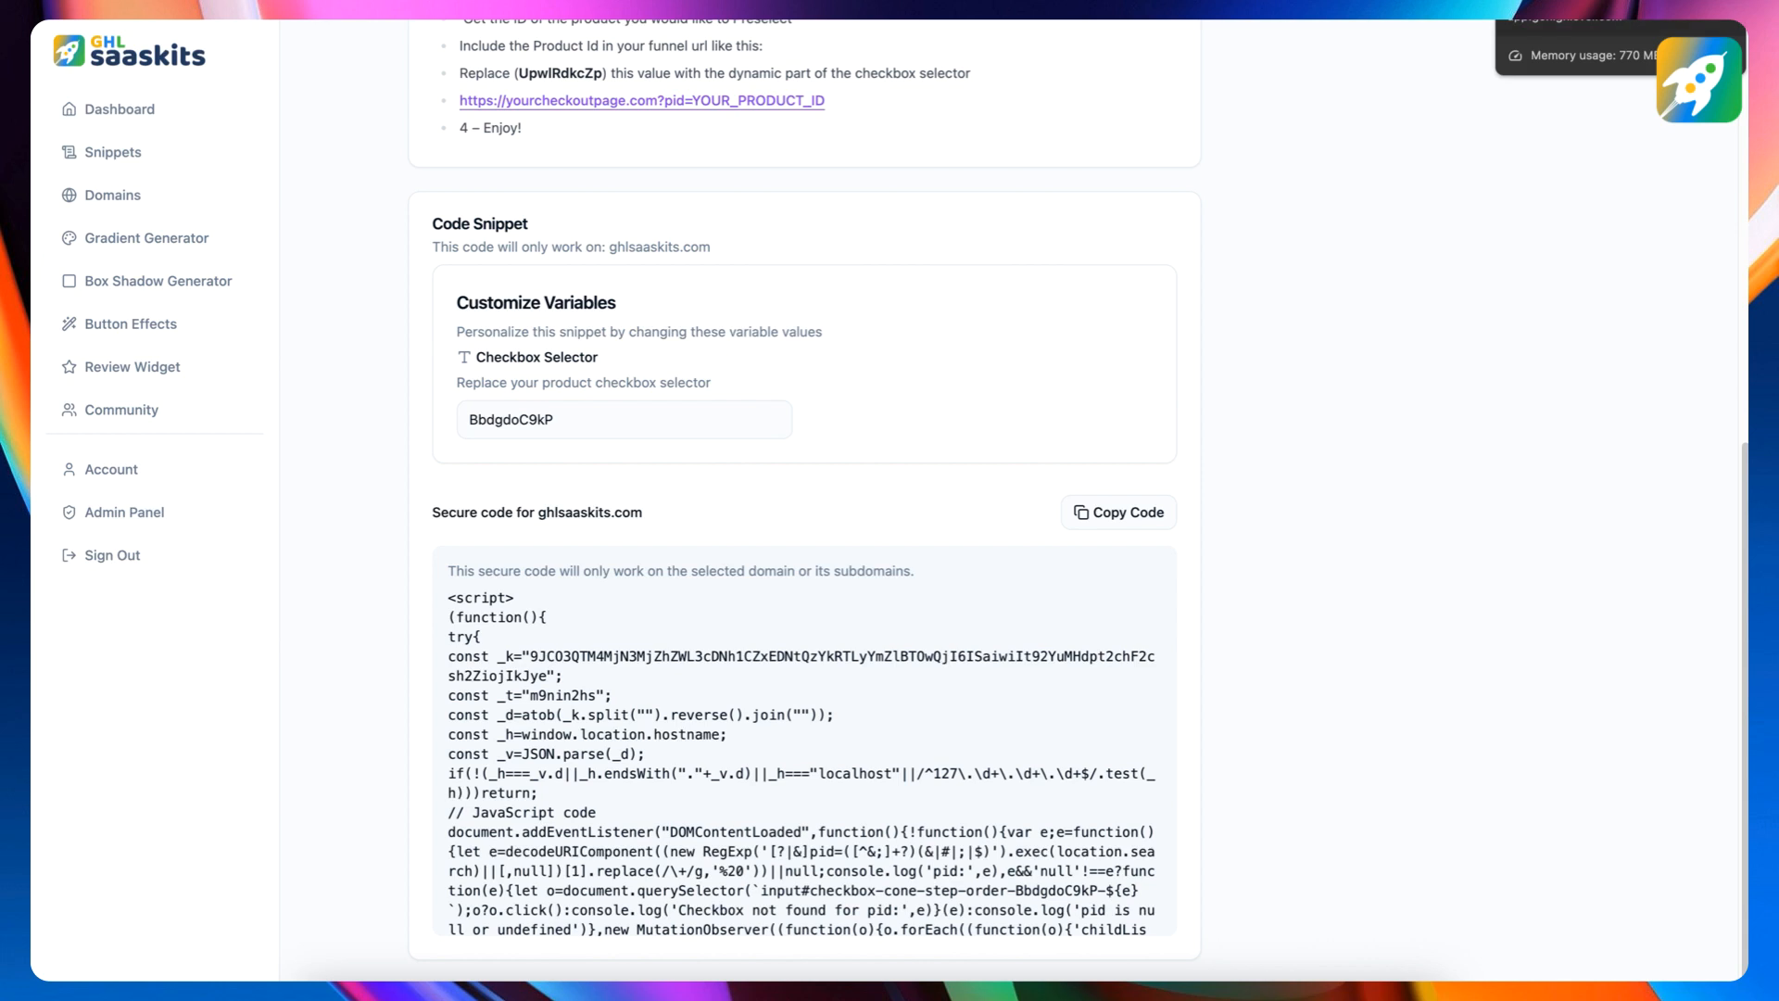
- Return to the page builder and clear all code from the Custom HTML/Javascript element below the order form
{"action": "left_click", "coordinate": [1613, 9]}
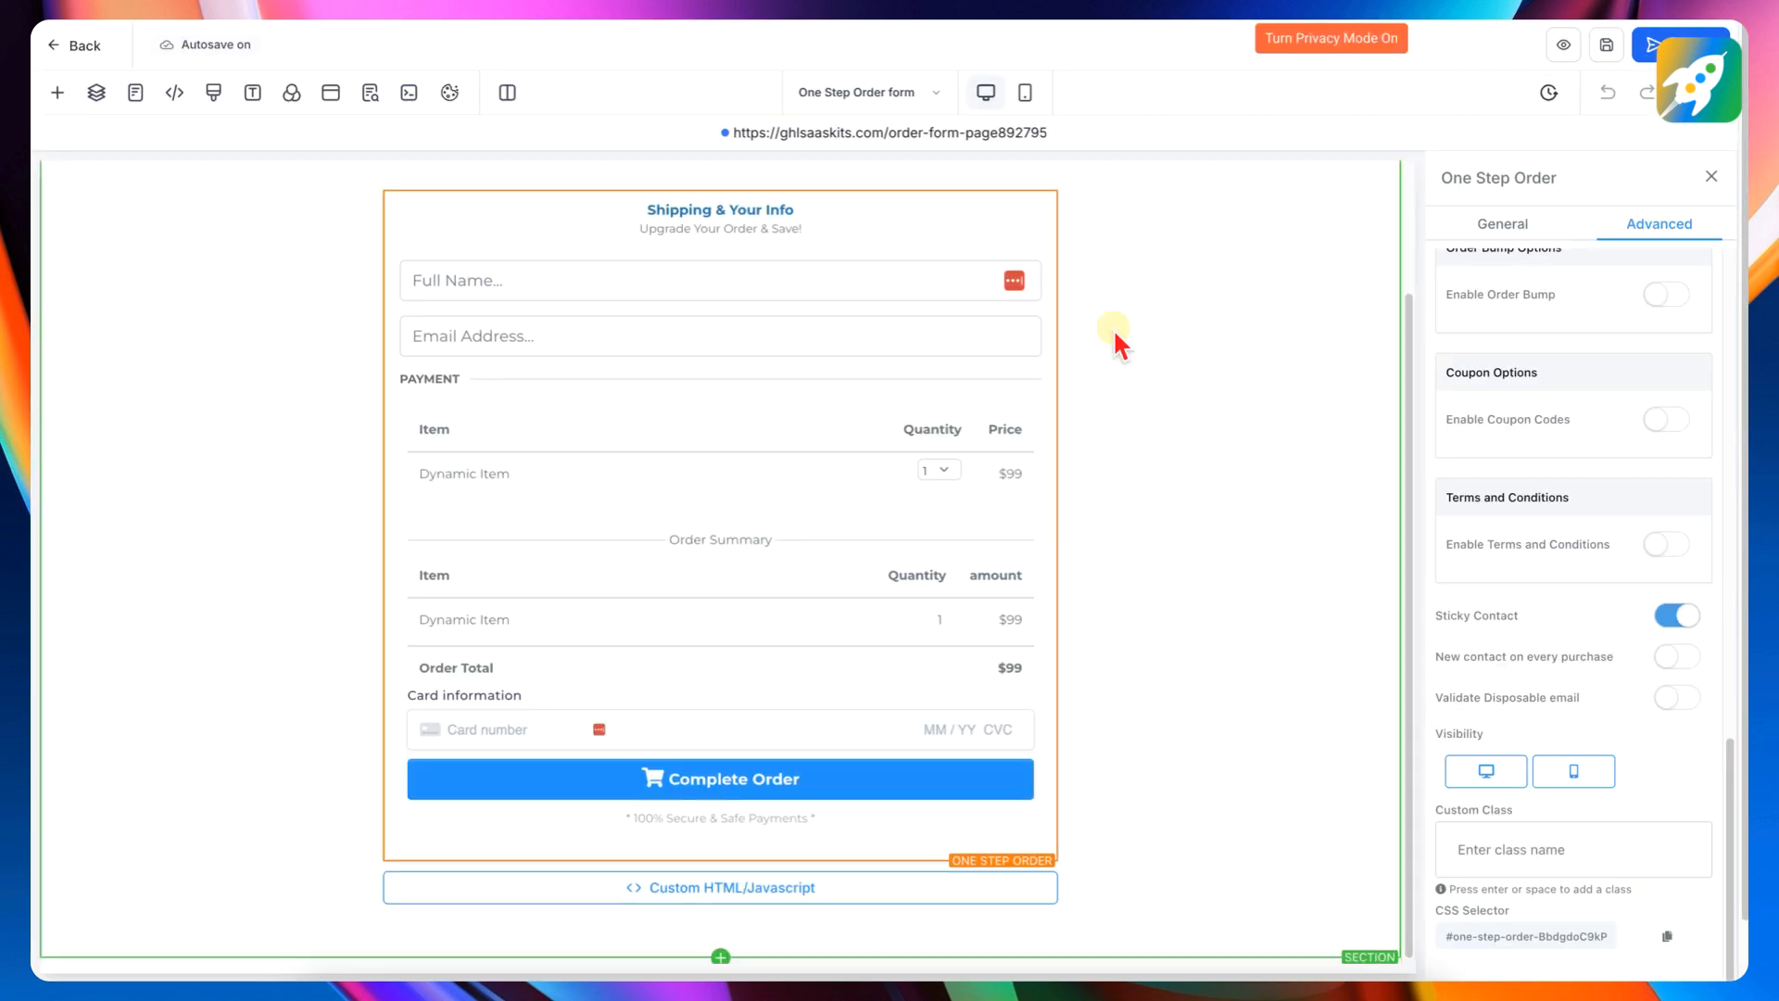
{"action": "left_click", "coordinate": [709, 895]}
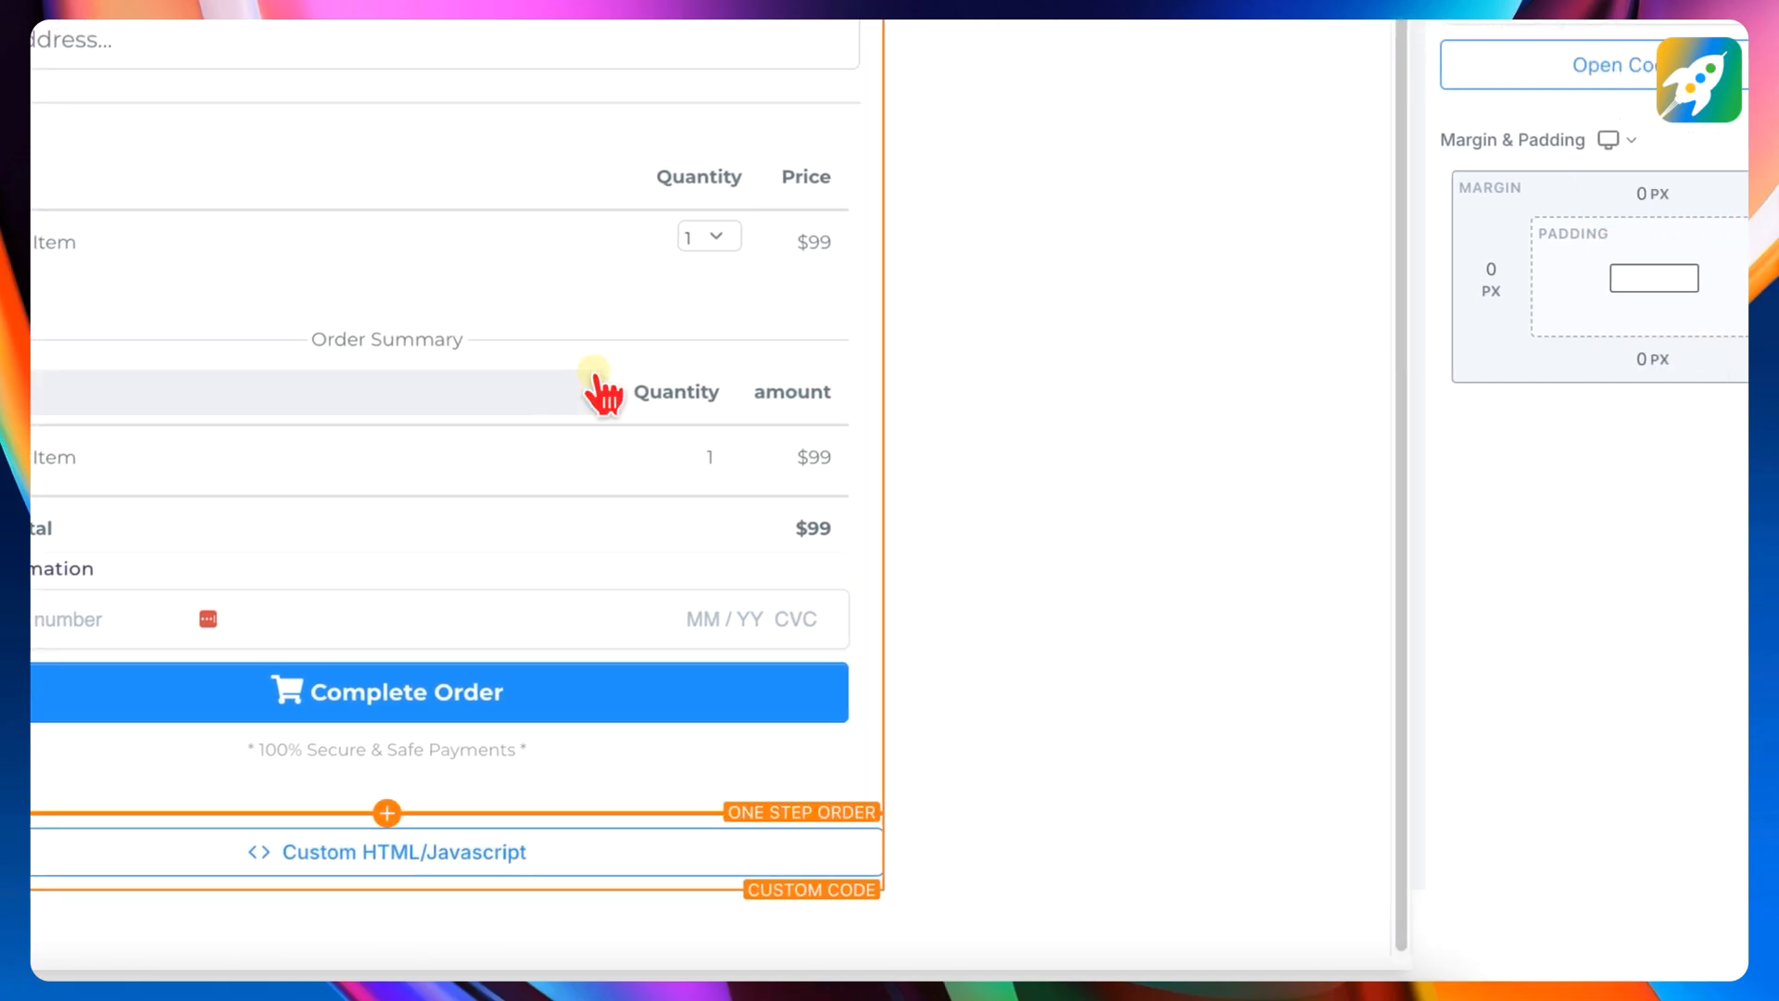
{"action": "left_click", "coordinate": [1585, 65]}
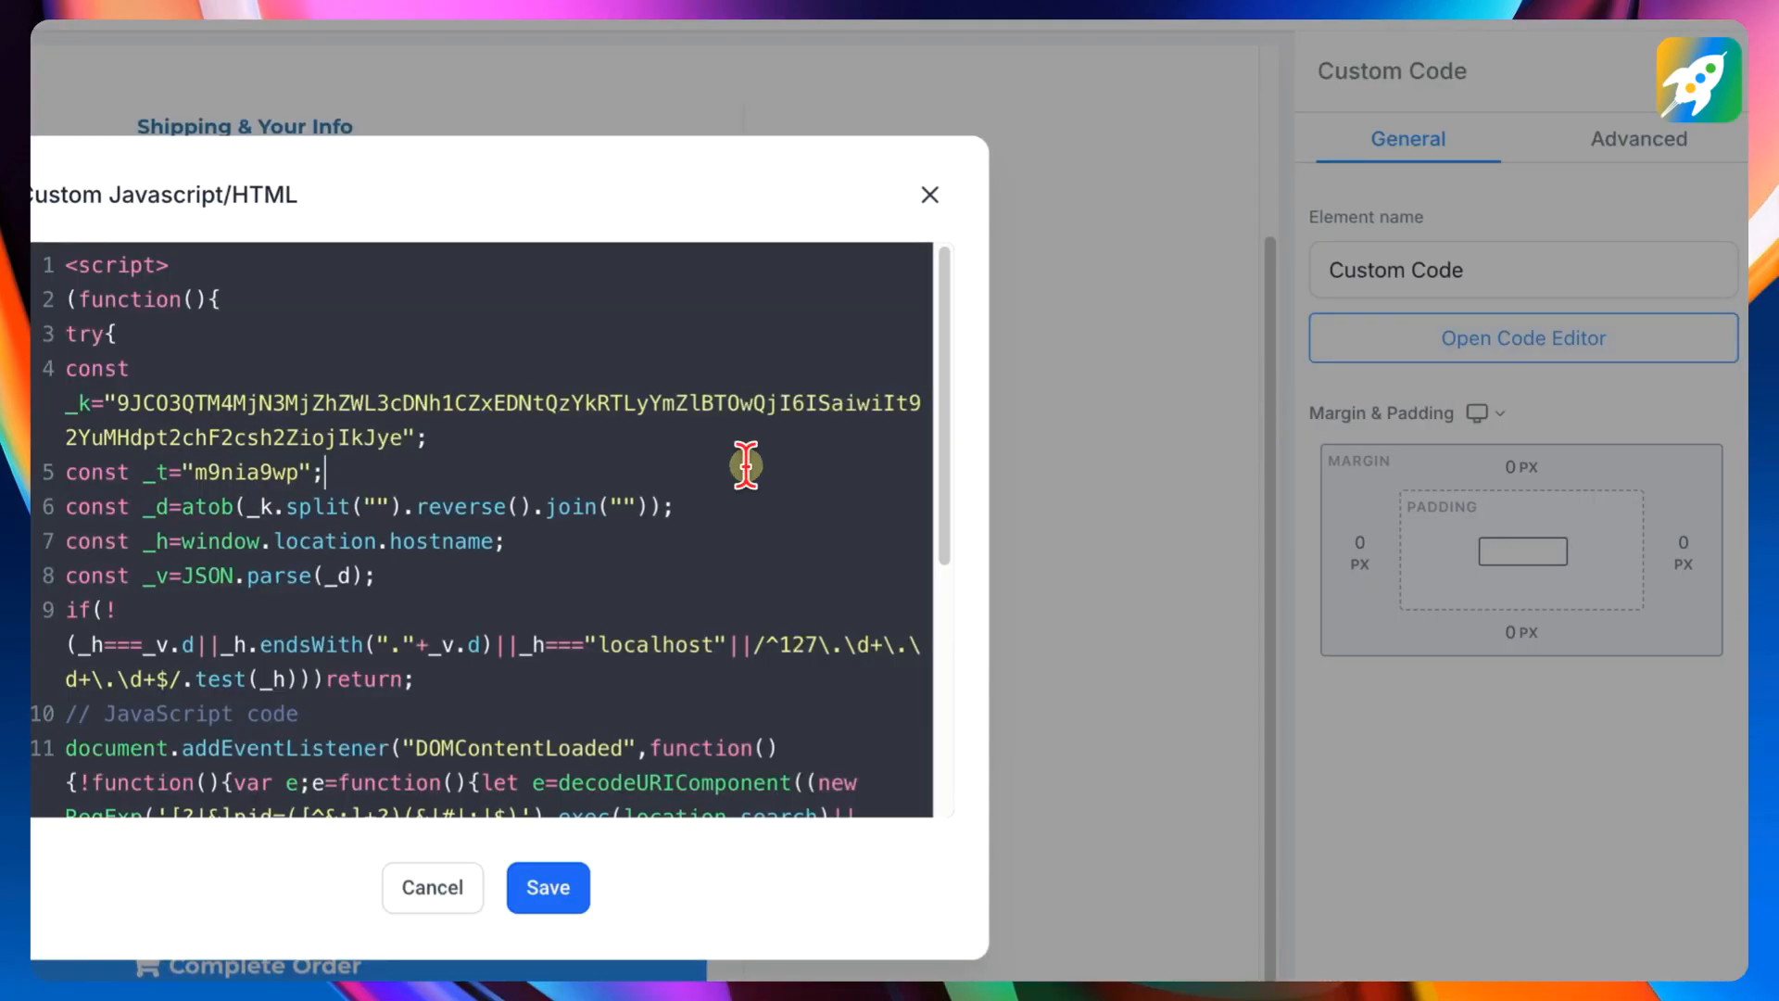
{"action": "key", "text": "ctrl+a"}
{"action": "key", "text": "BackSpace"}
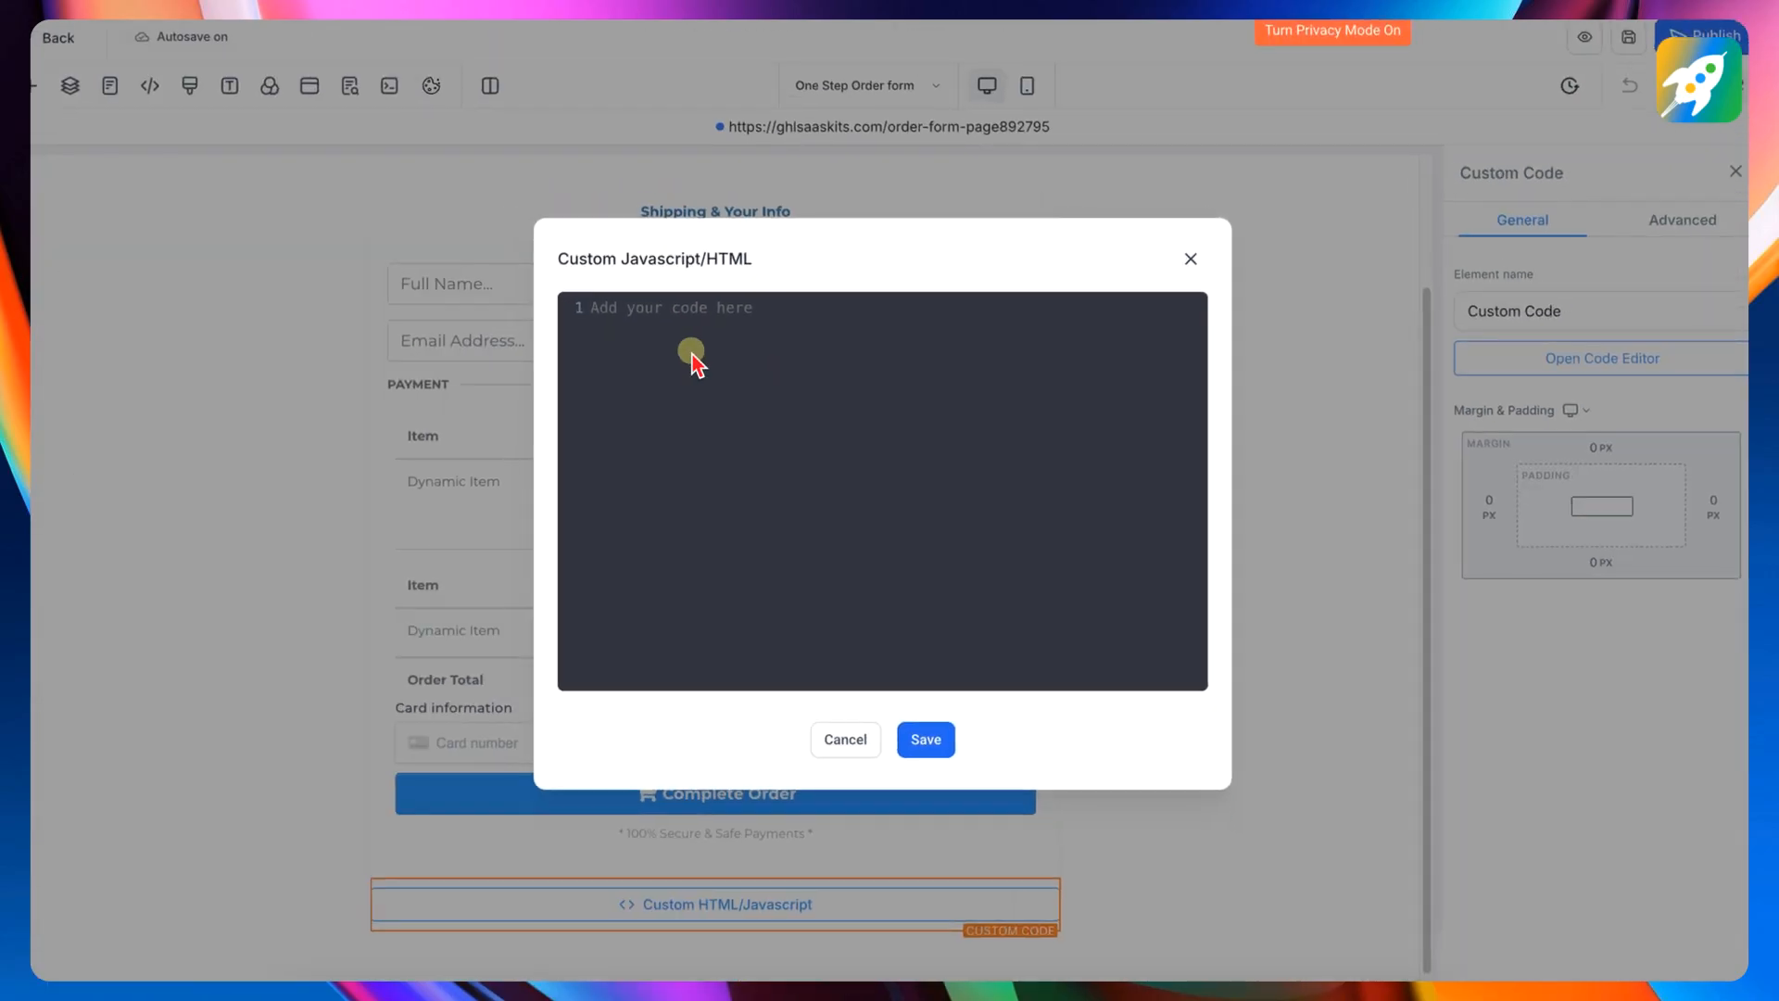
- Paste the copied secure snippet into the Custom Javascript/HTML editor and save it
{"action": "right_click", "coordinate": [456, 334]}
{"action": "left_click", "coordinate": [582, 517]}
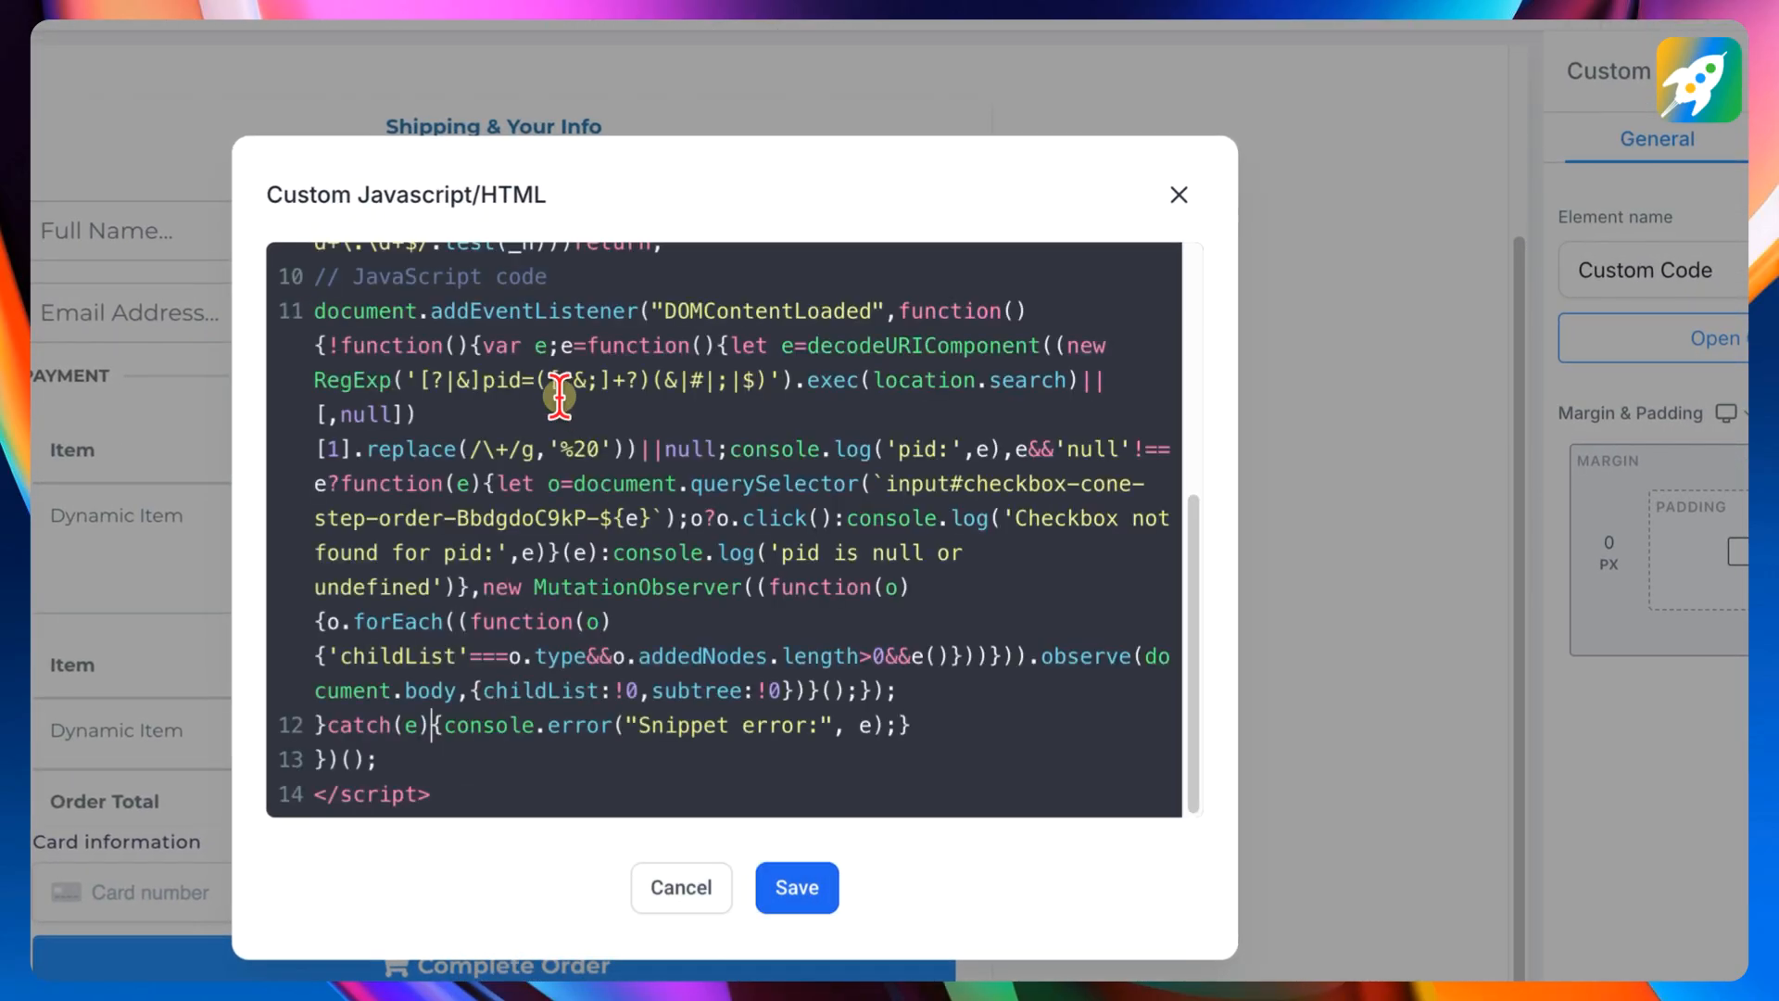
{"action": "scroll", "coordinate": [615, 596], "scroll_direction": "up", "scroll_amount": 5}
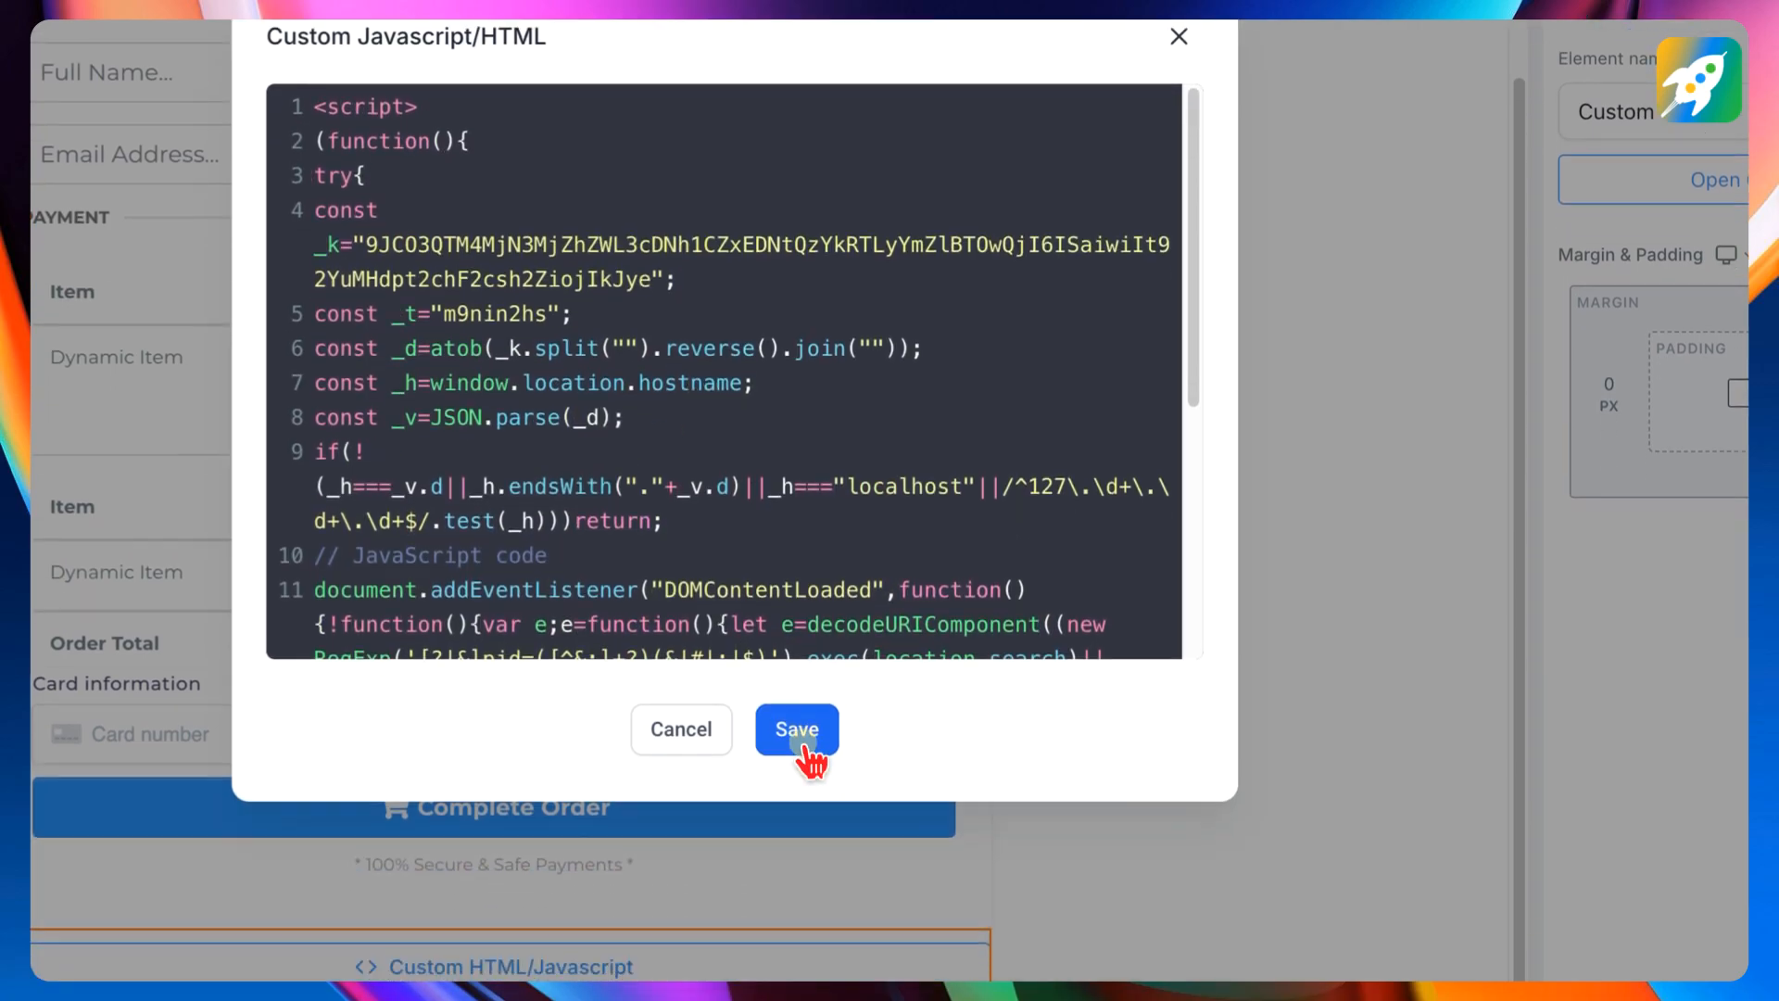
{"action": "left_click", "coordinate": [799, 806]}
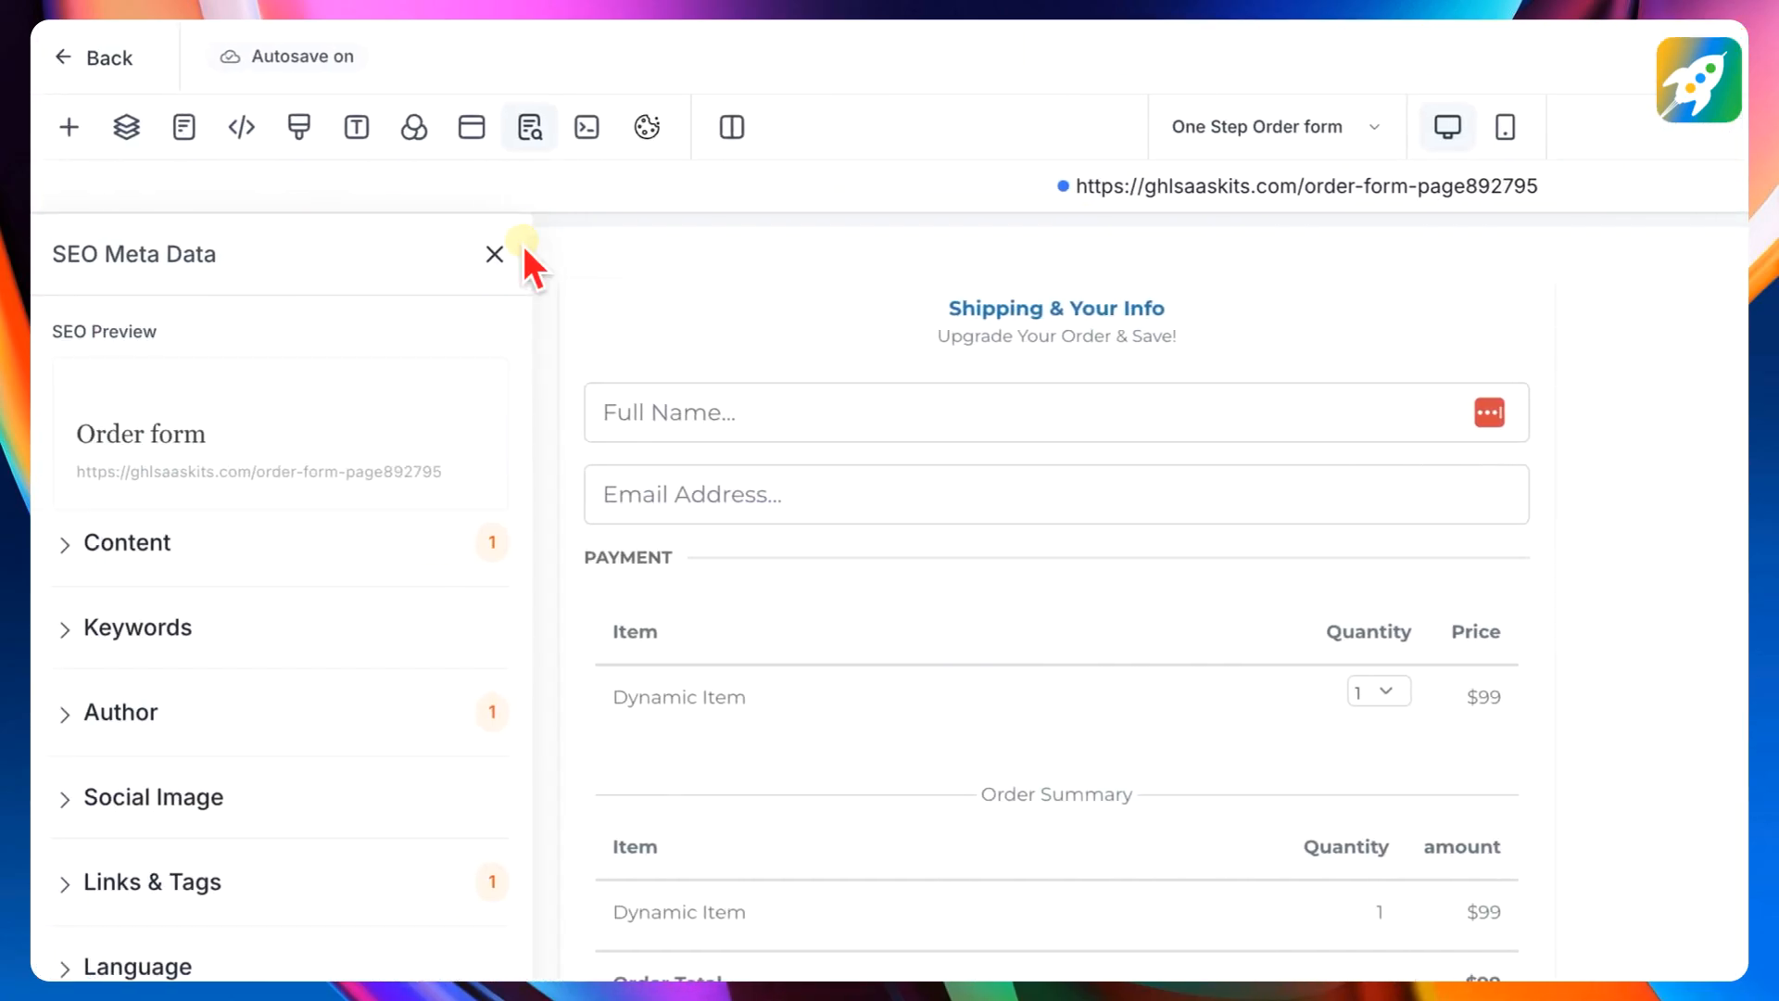
{"action": "left_click", "coordinate": [492, 251]}
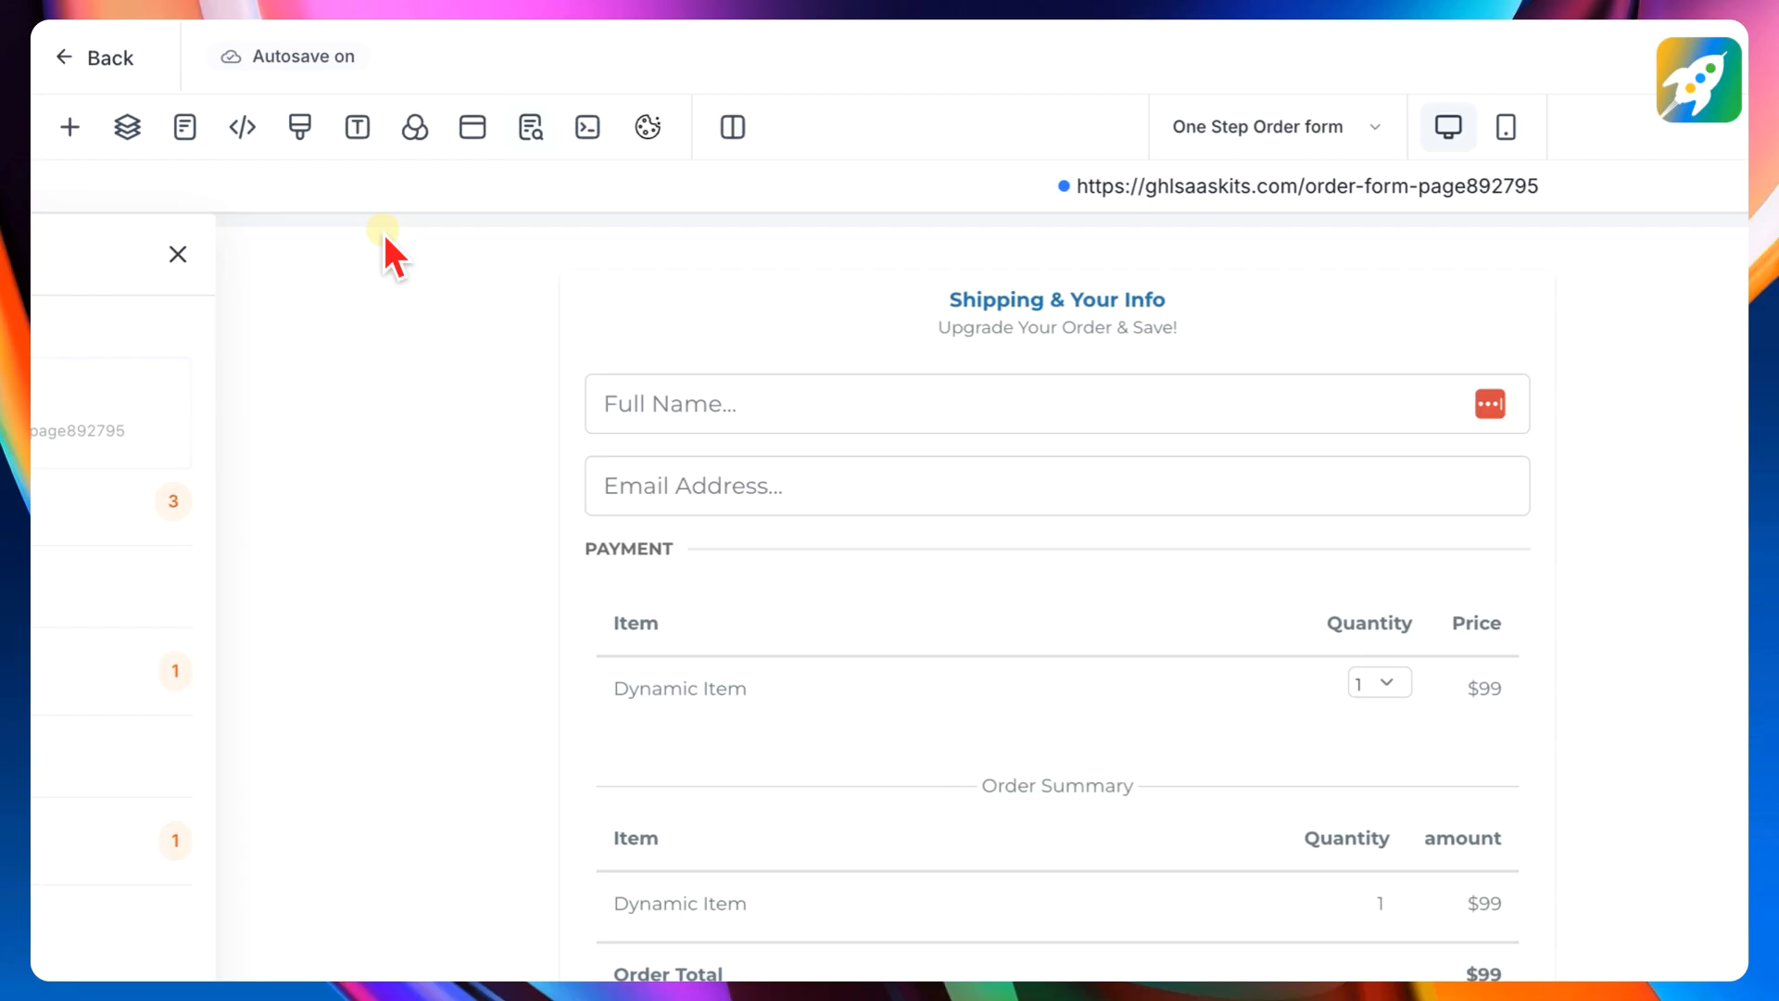
- Leave the page builder, show the One Step Order form's products, and copy the internal product ID of SmartScript AI (Advanced Content Writer)
{"action": "left_click", "coordinate": [110, 60]}
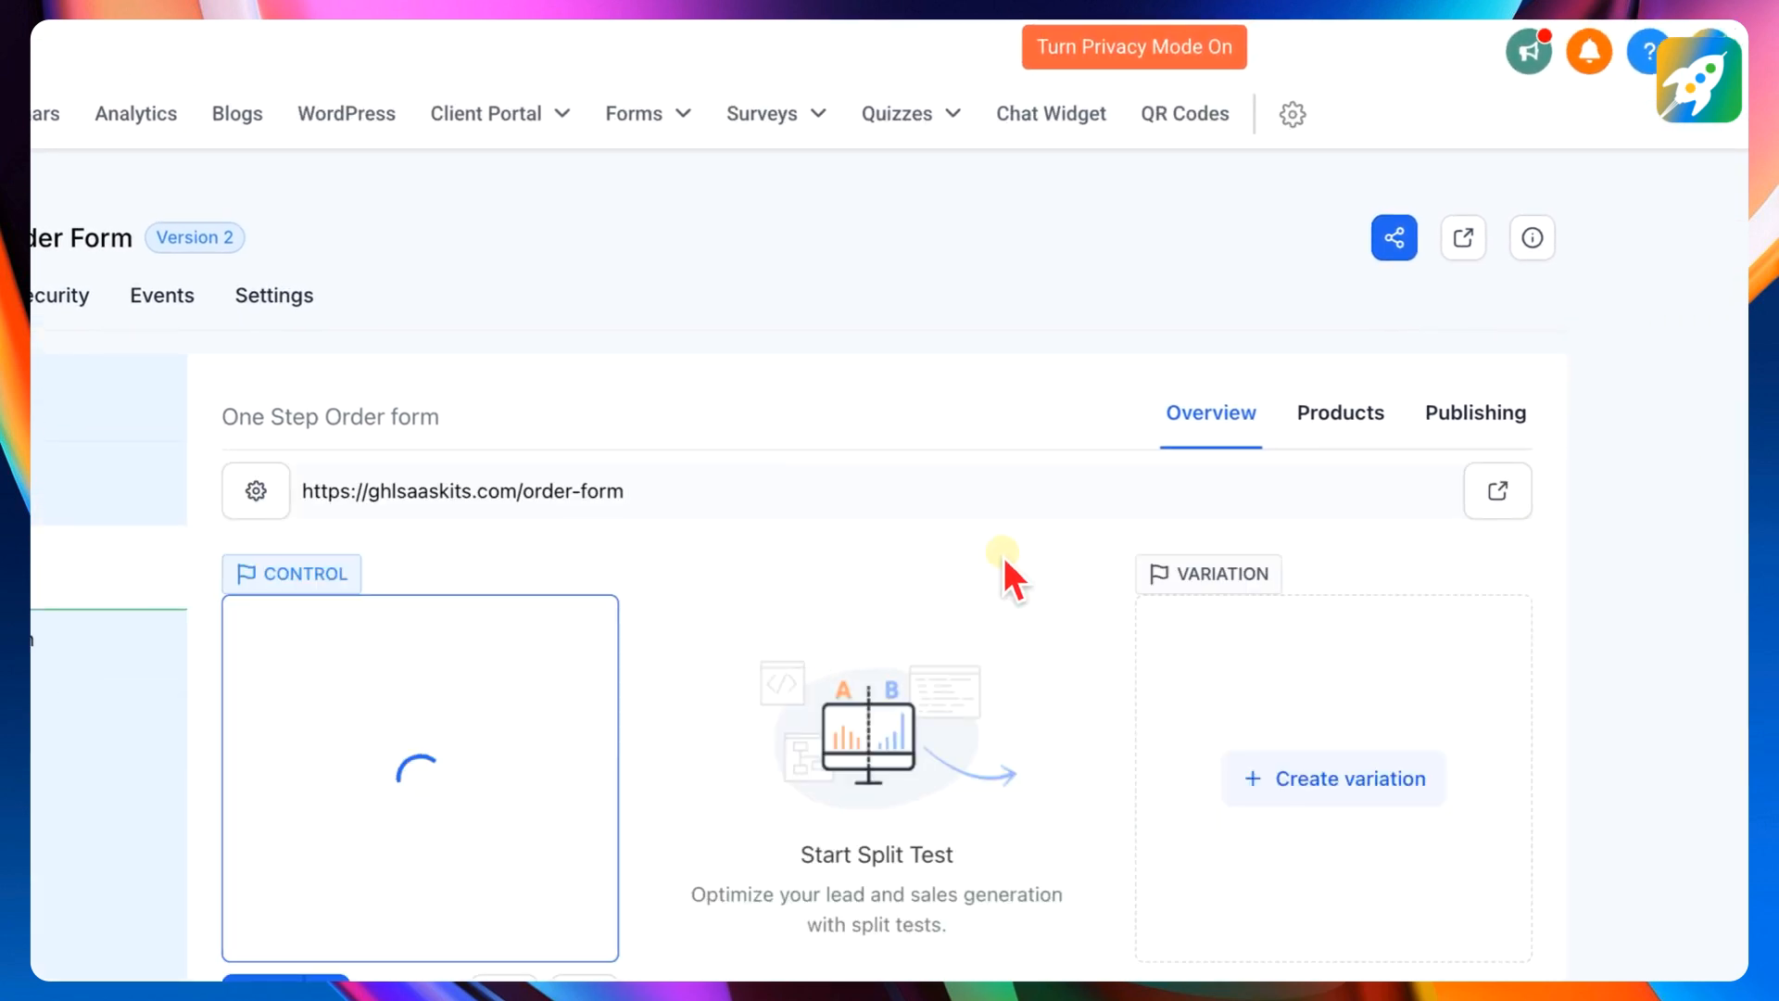
{"action": "left_click", "coordinate": [1342, 415]}
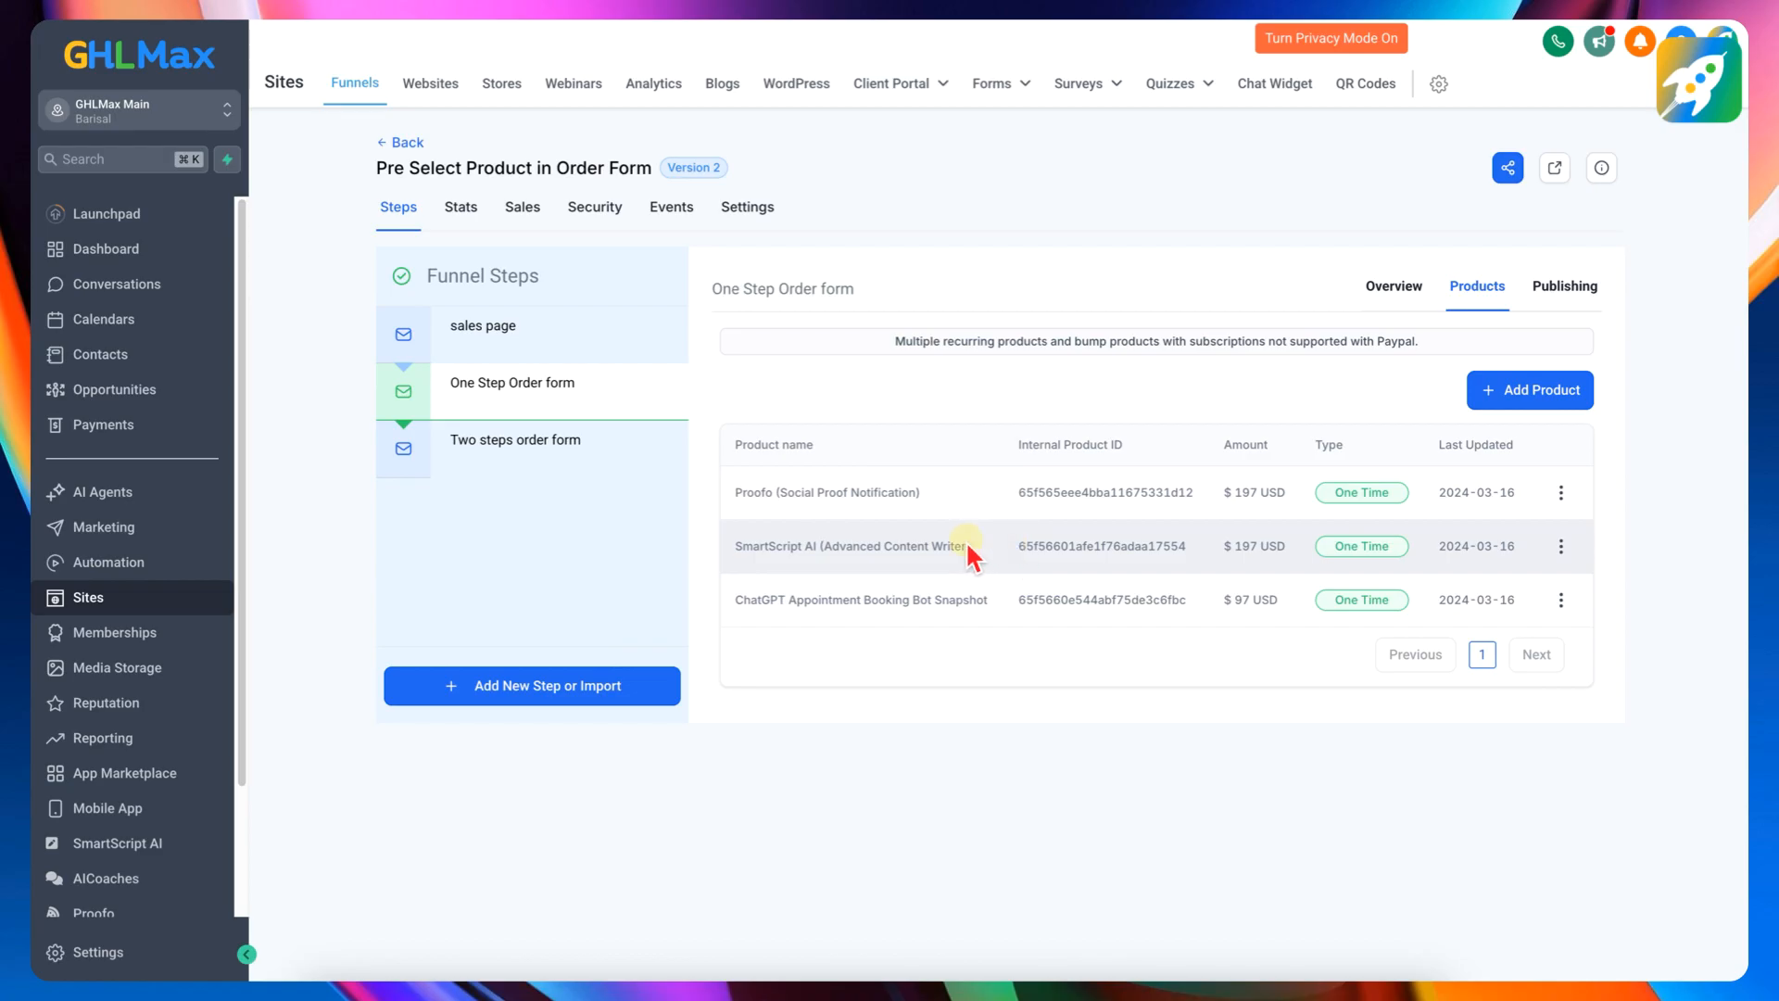
{"action": "left_click_drag", "start_coordinate": [1023, 542], "coordinate": [1160, 546]}
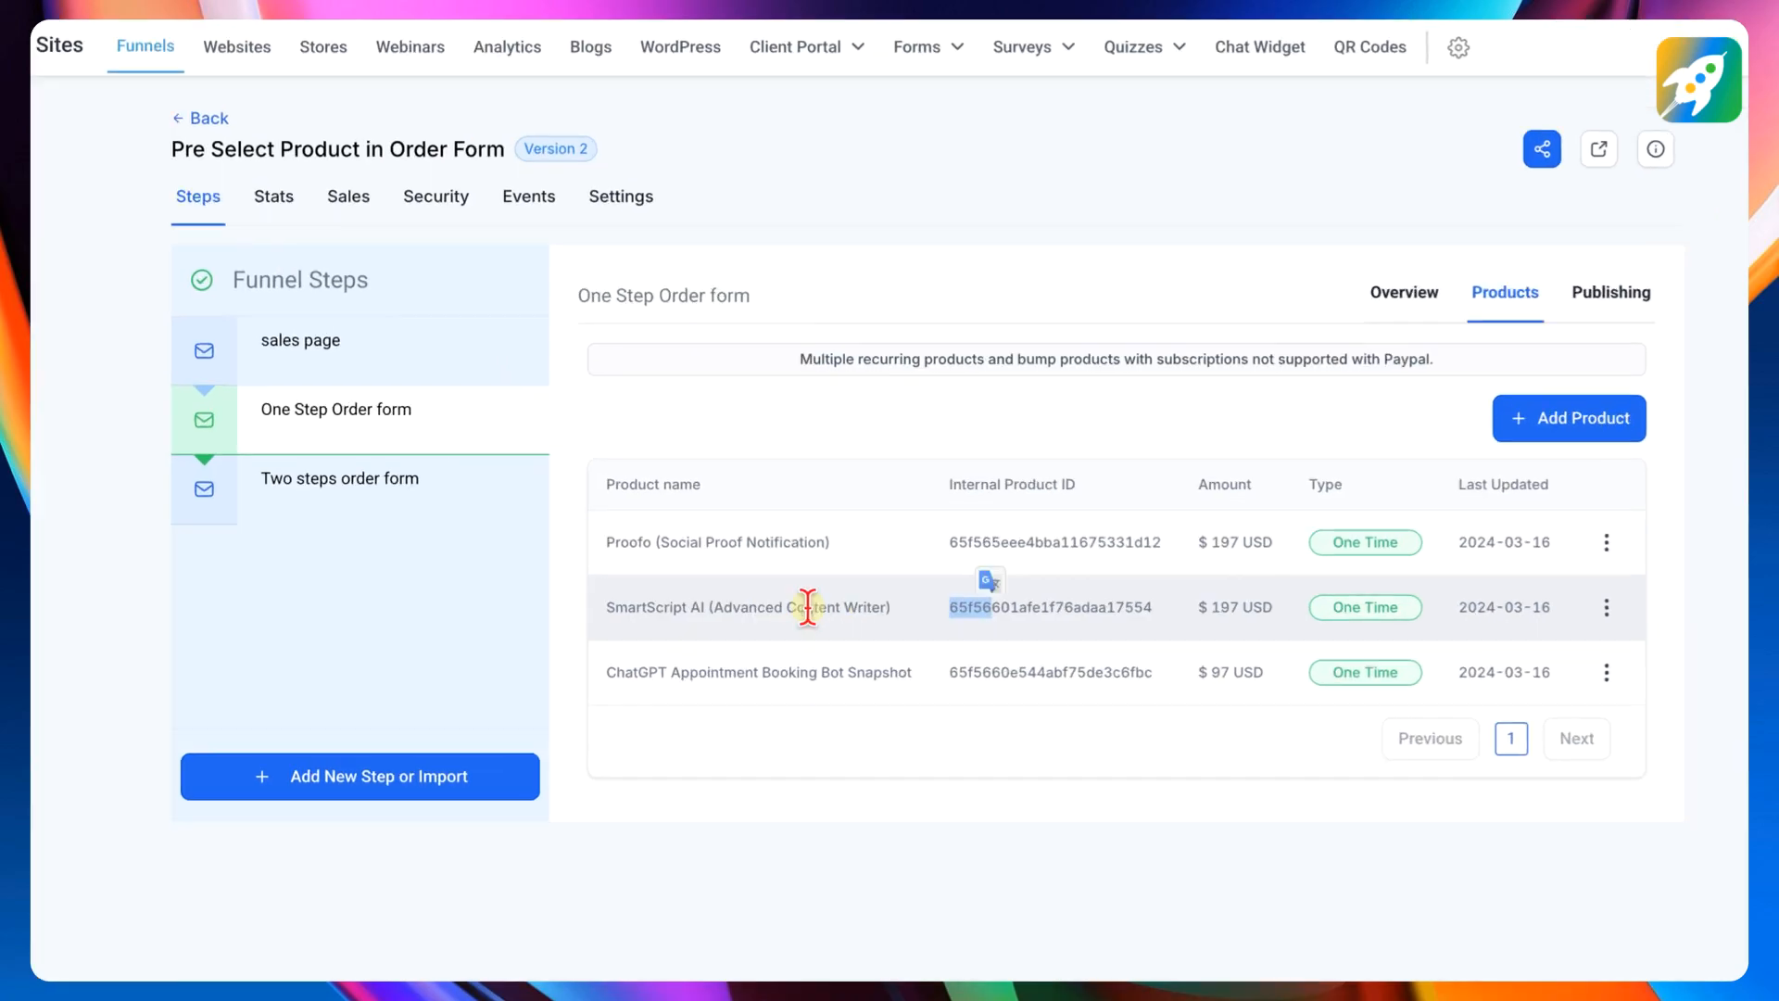
{"action": "left_click", "coordinate": [1072, 683]}
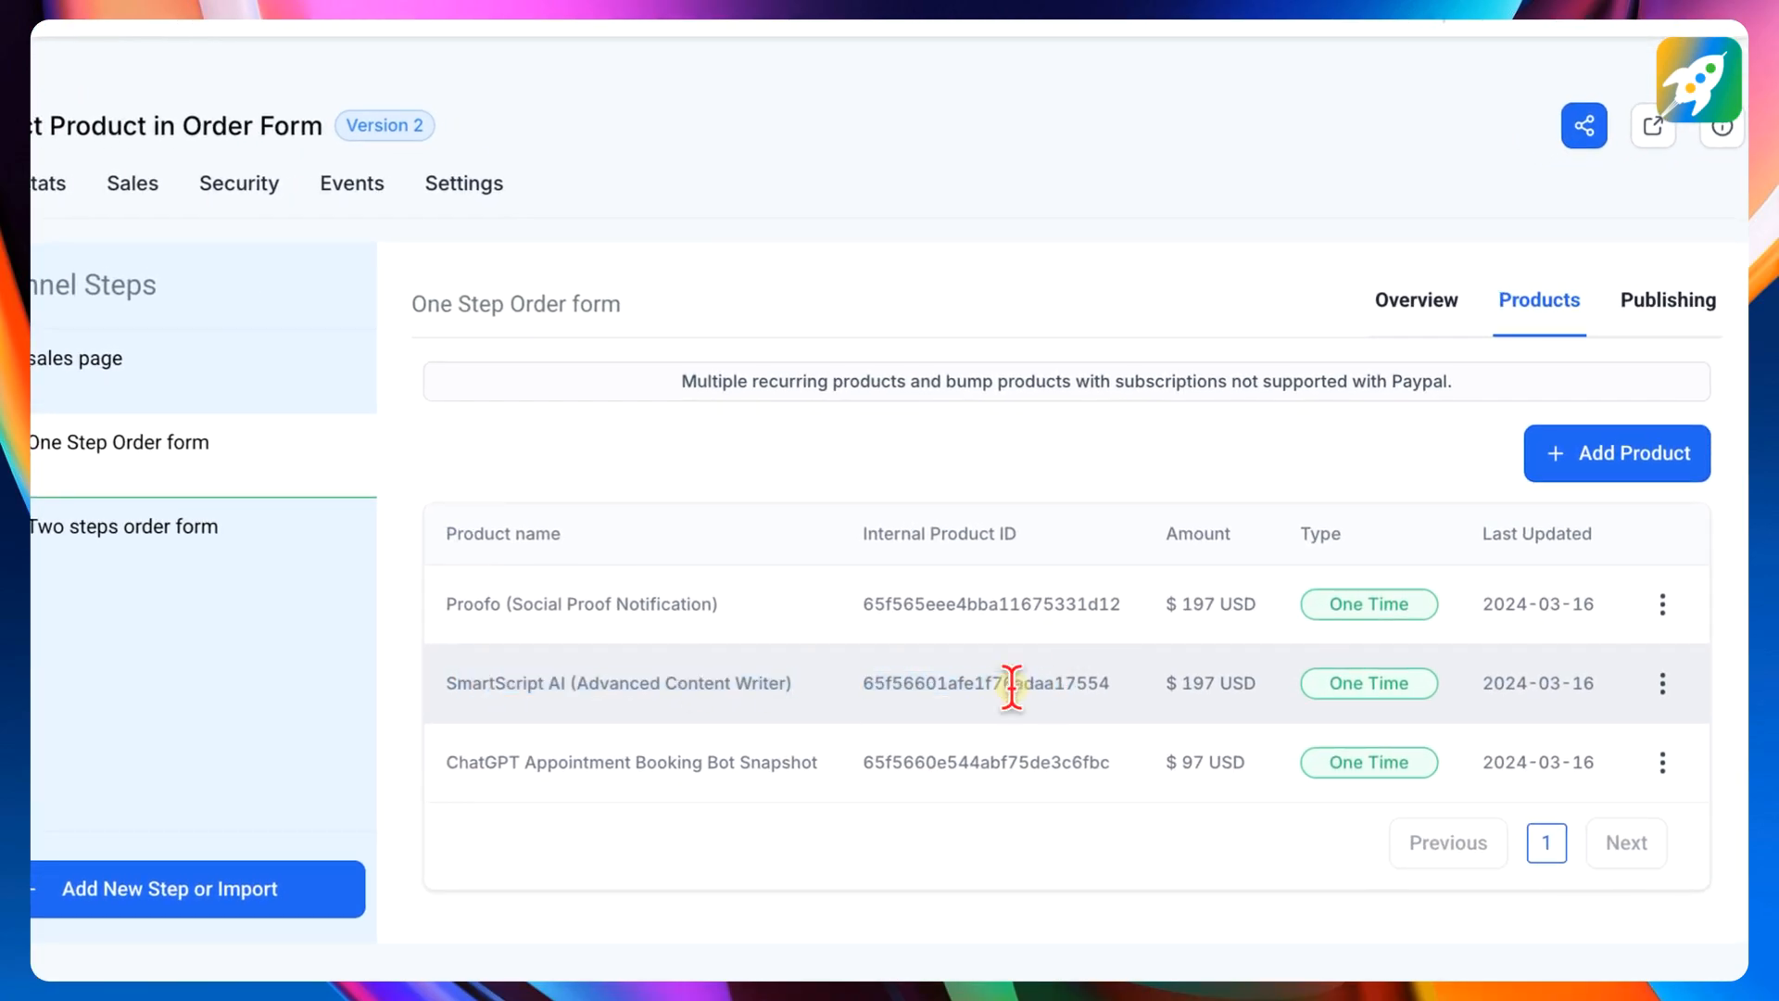
{"action": "left_click_drag", "start_coordinate": [858, 686], "coordinate": [1120, 699]}
{"action": "right_click", "coordinate": [1047, 677]}
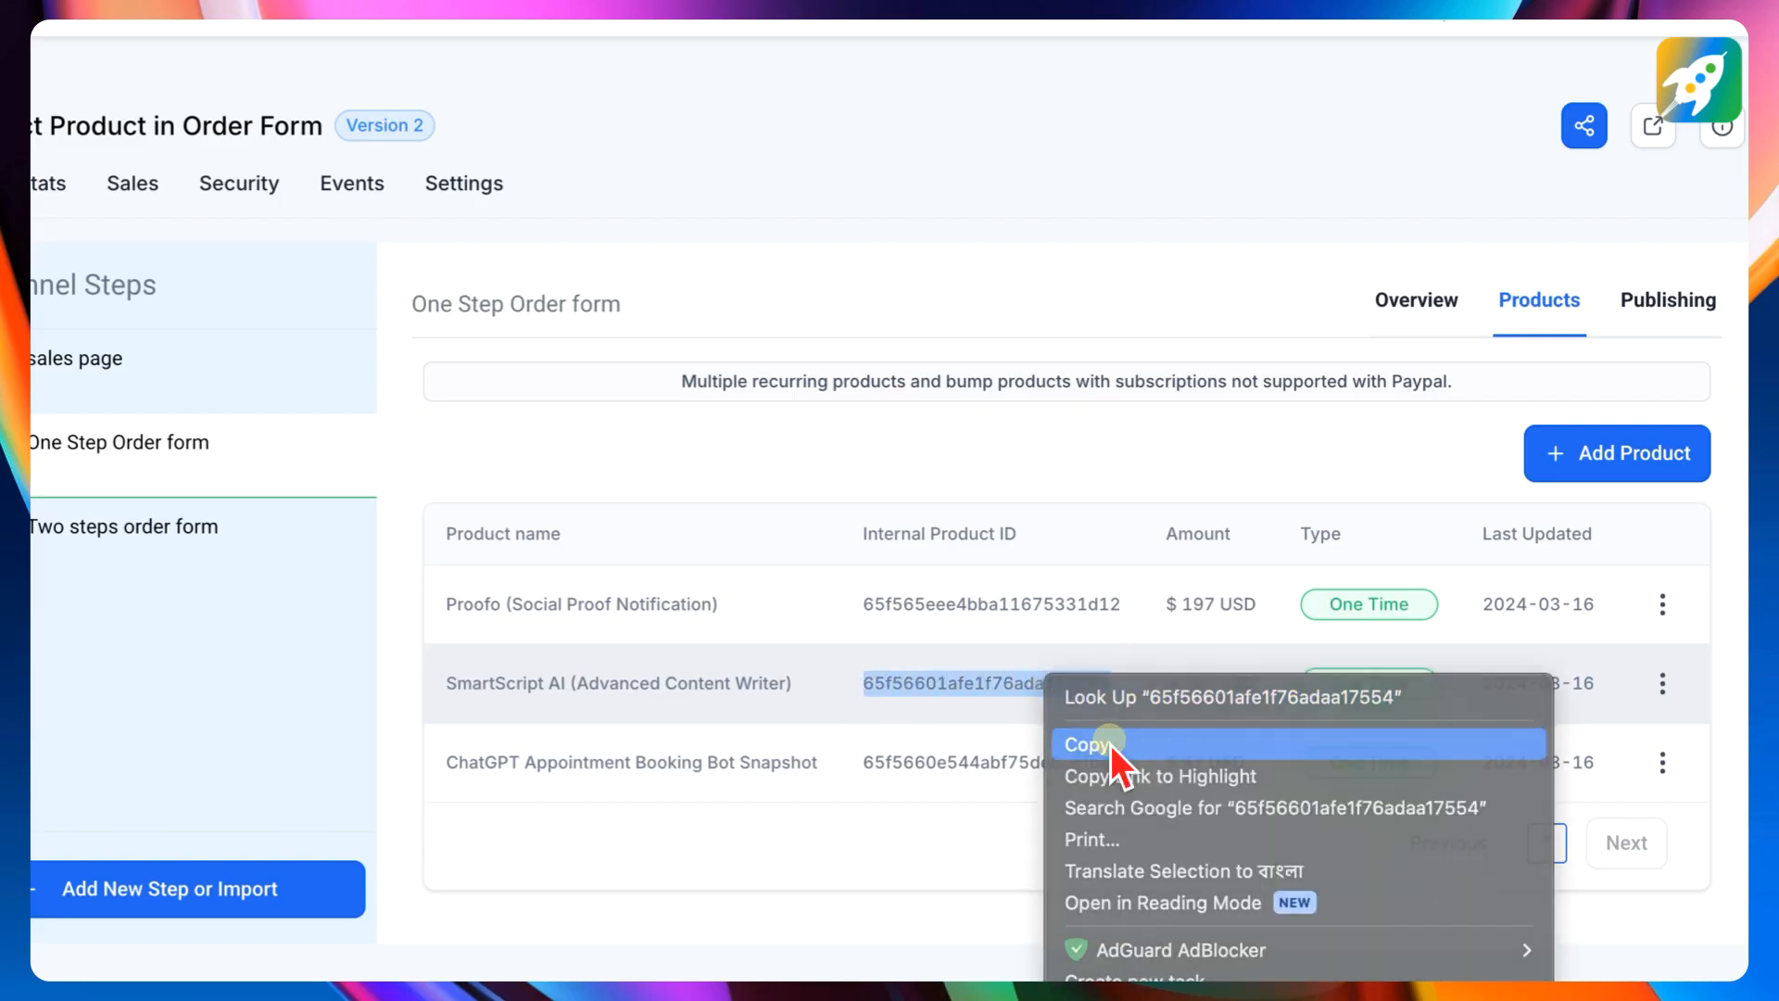
{"action": "left_click", "coordinate": [1109, 743]}
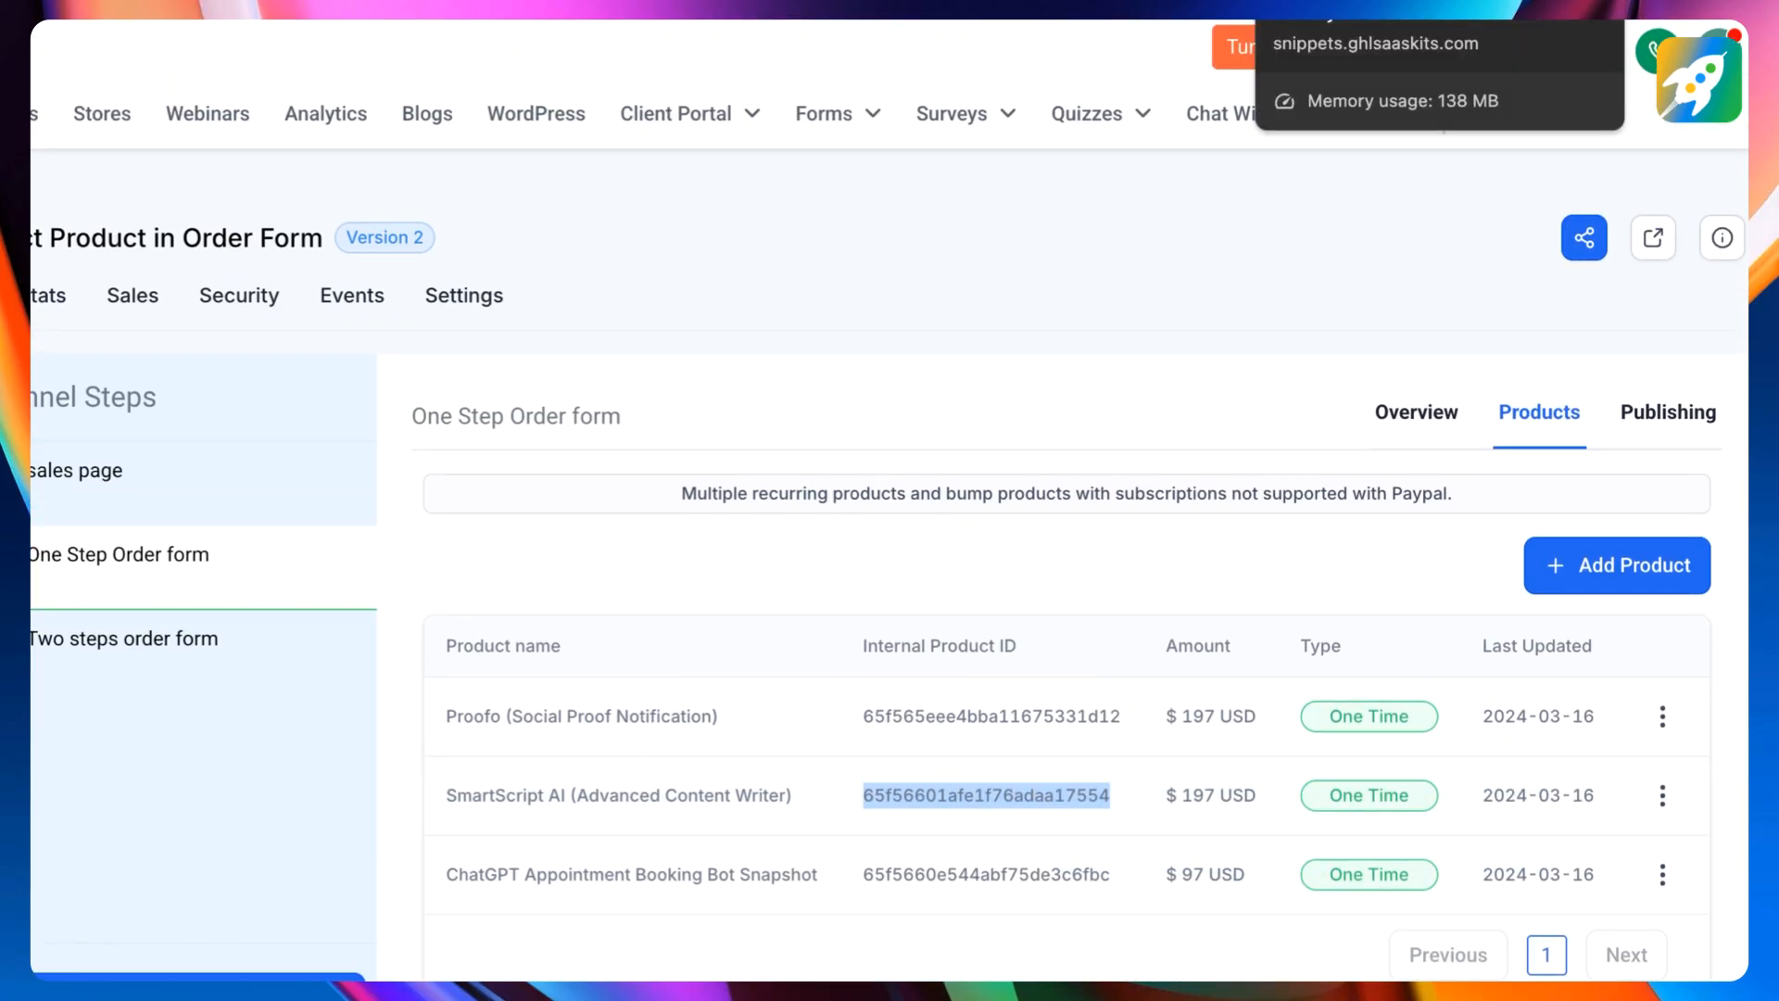
- Open the code editor from the snippet's details page and paste the copied product ID 65f56601afe1f76adaa17554 into it
{"action": "left_click", "coordinate": [1344, 8]}
{"action": "scroll", "coordinate": [1297, 415], "scroll_direction": "up", "scroll_amount": 8}
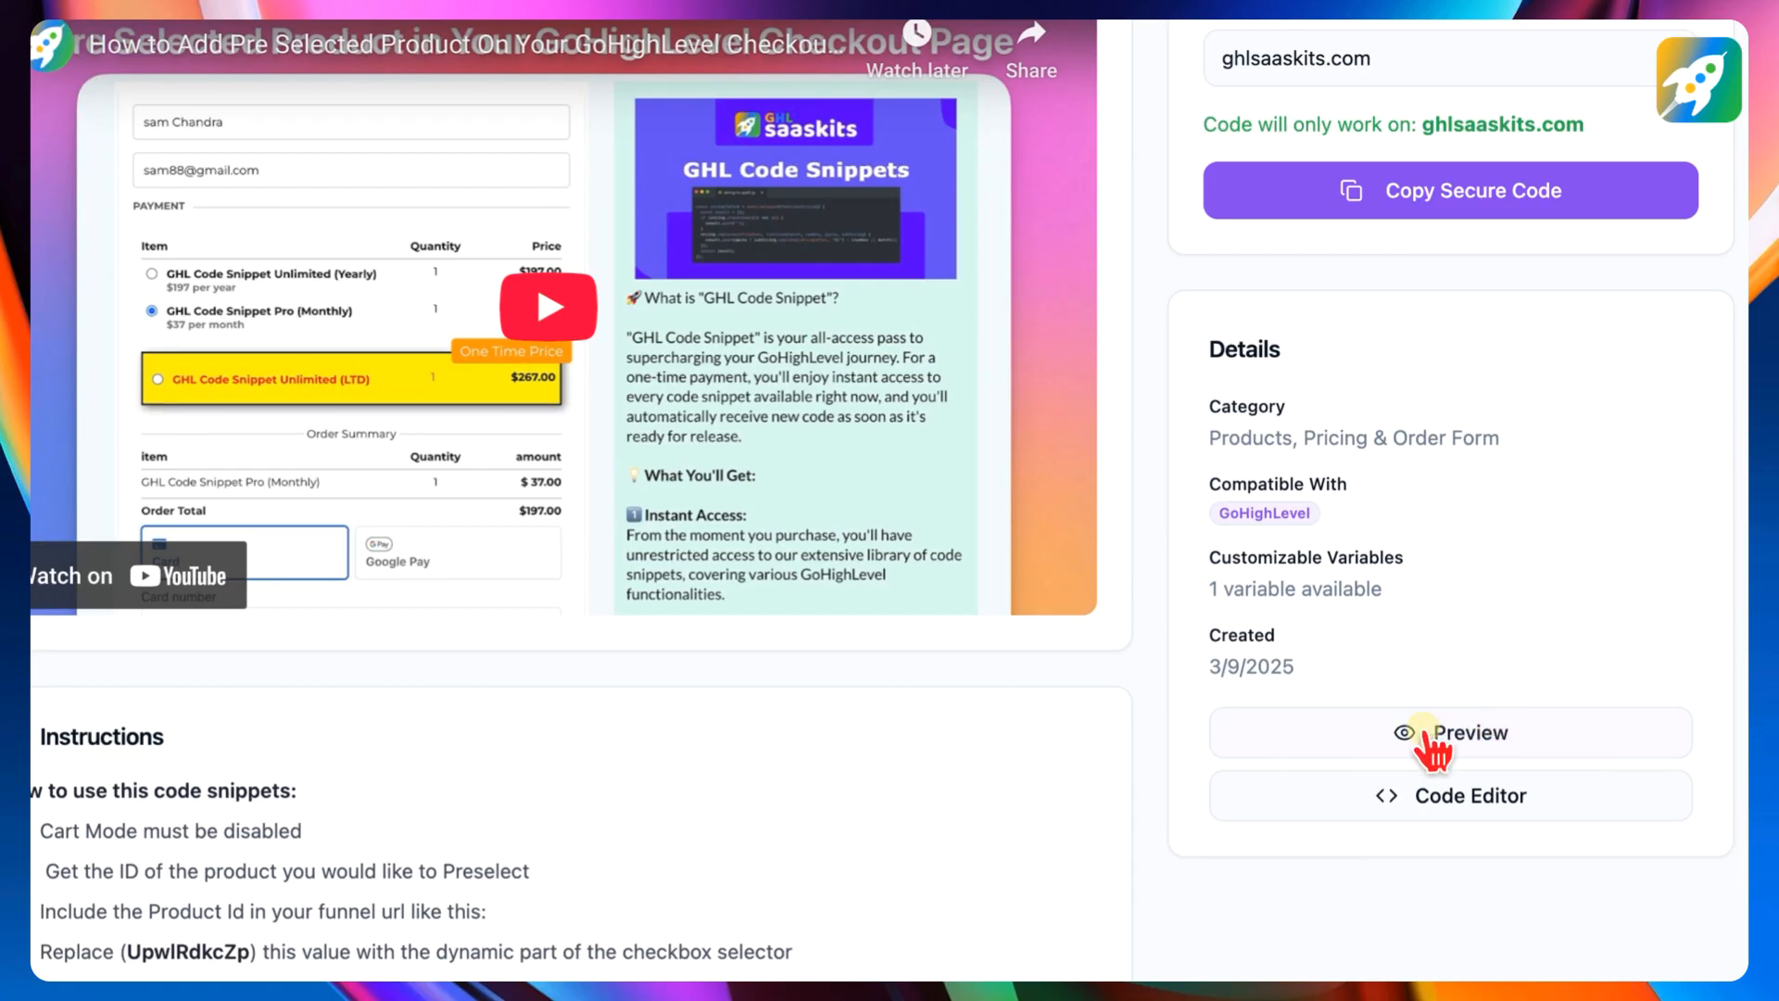
{"action": "scroll", "coordinate": [1483, 648], "scroll_direction": "down", "scroll_amount": 2}
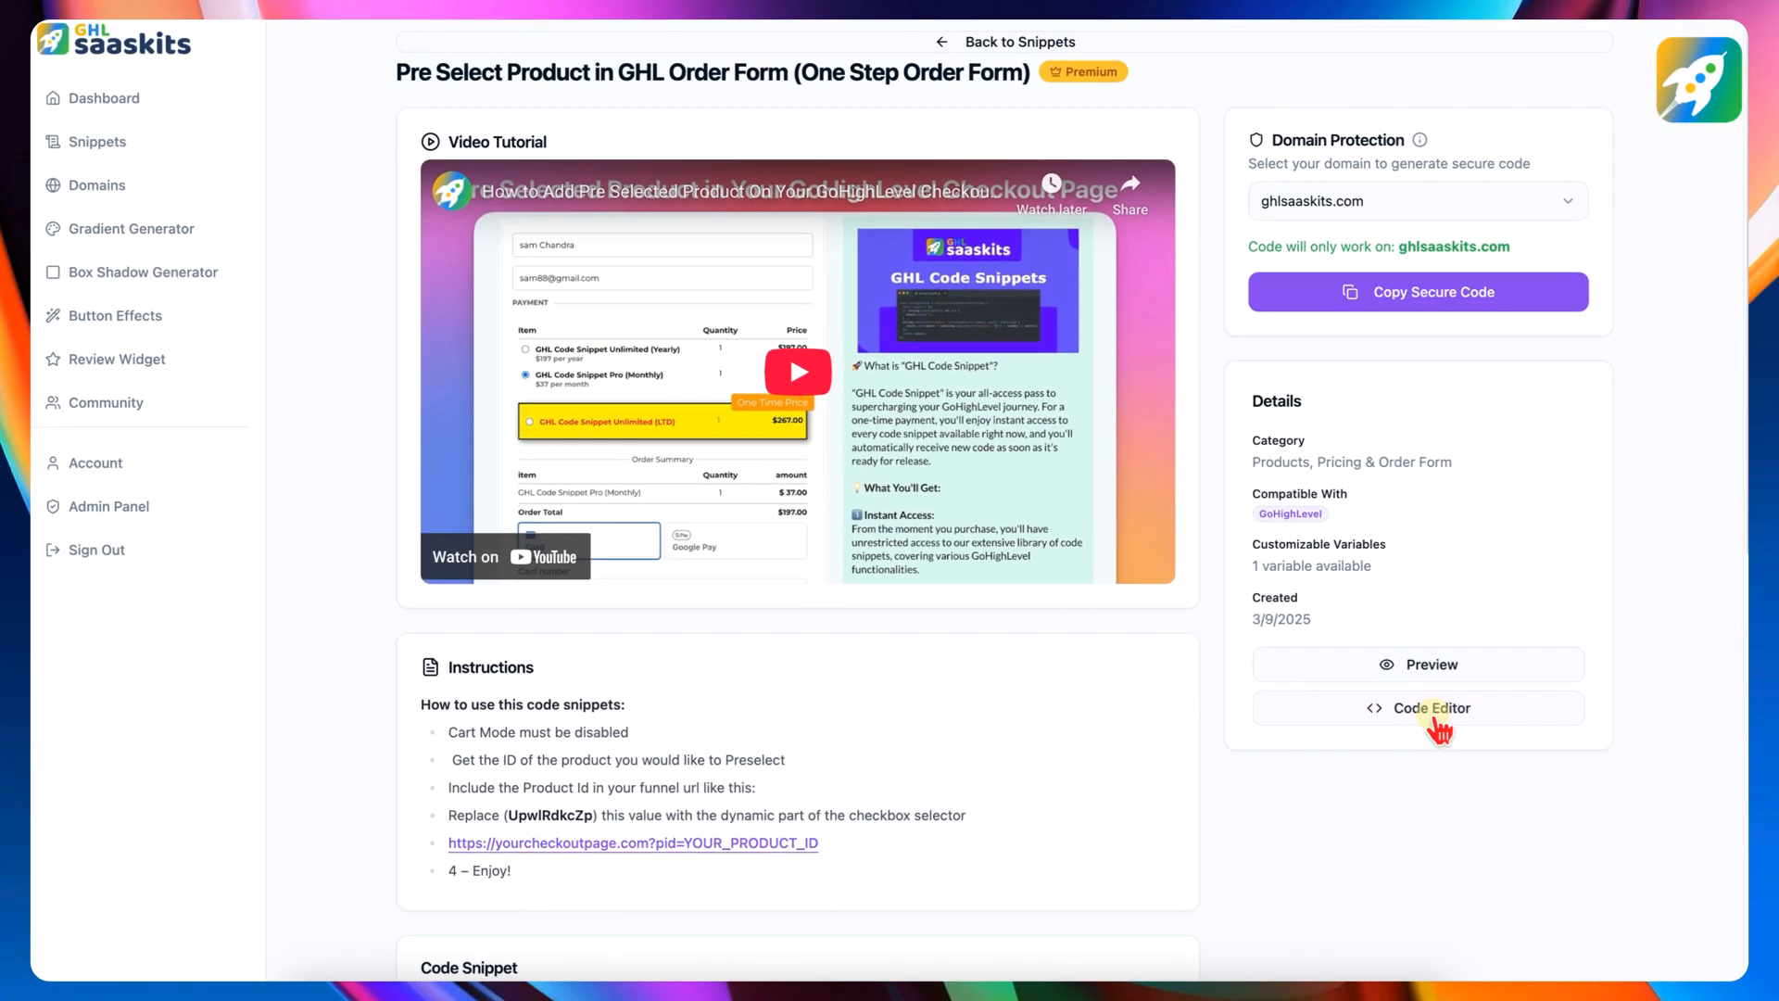
{"action": "left_click", "coordinate": [1434, 723]}
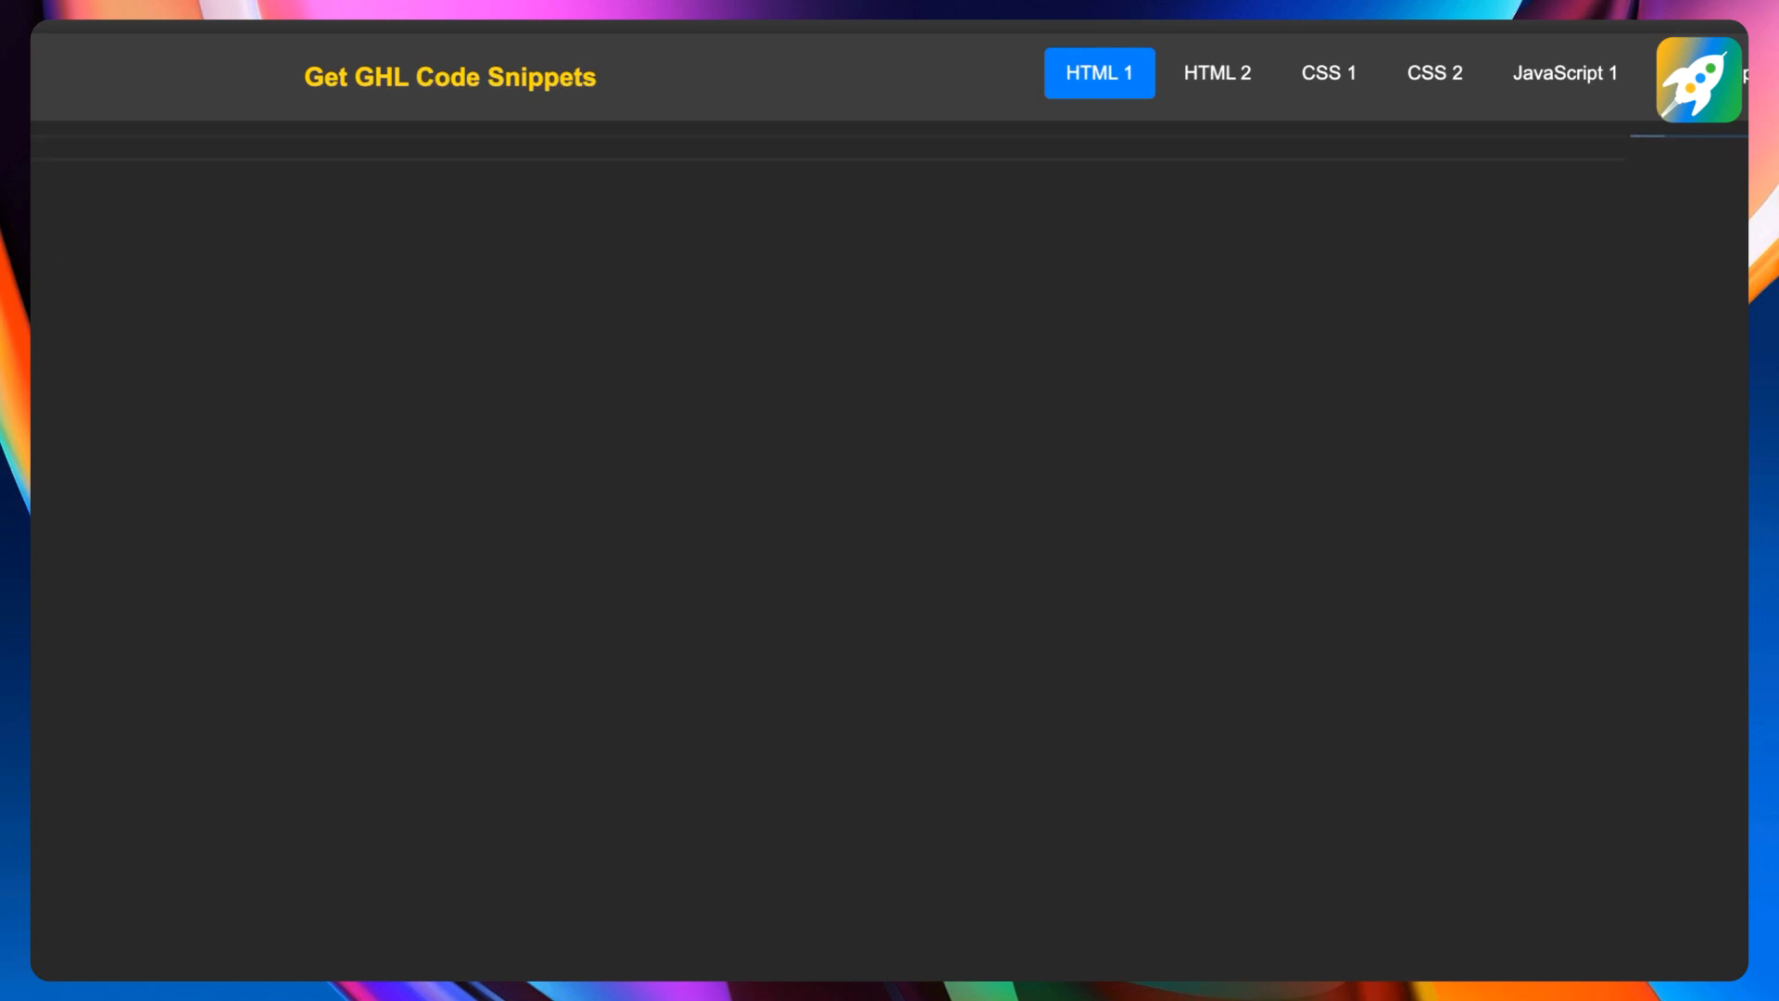
{"action": "key", "text": "super+v"}
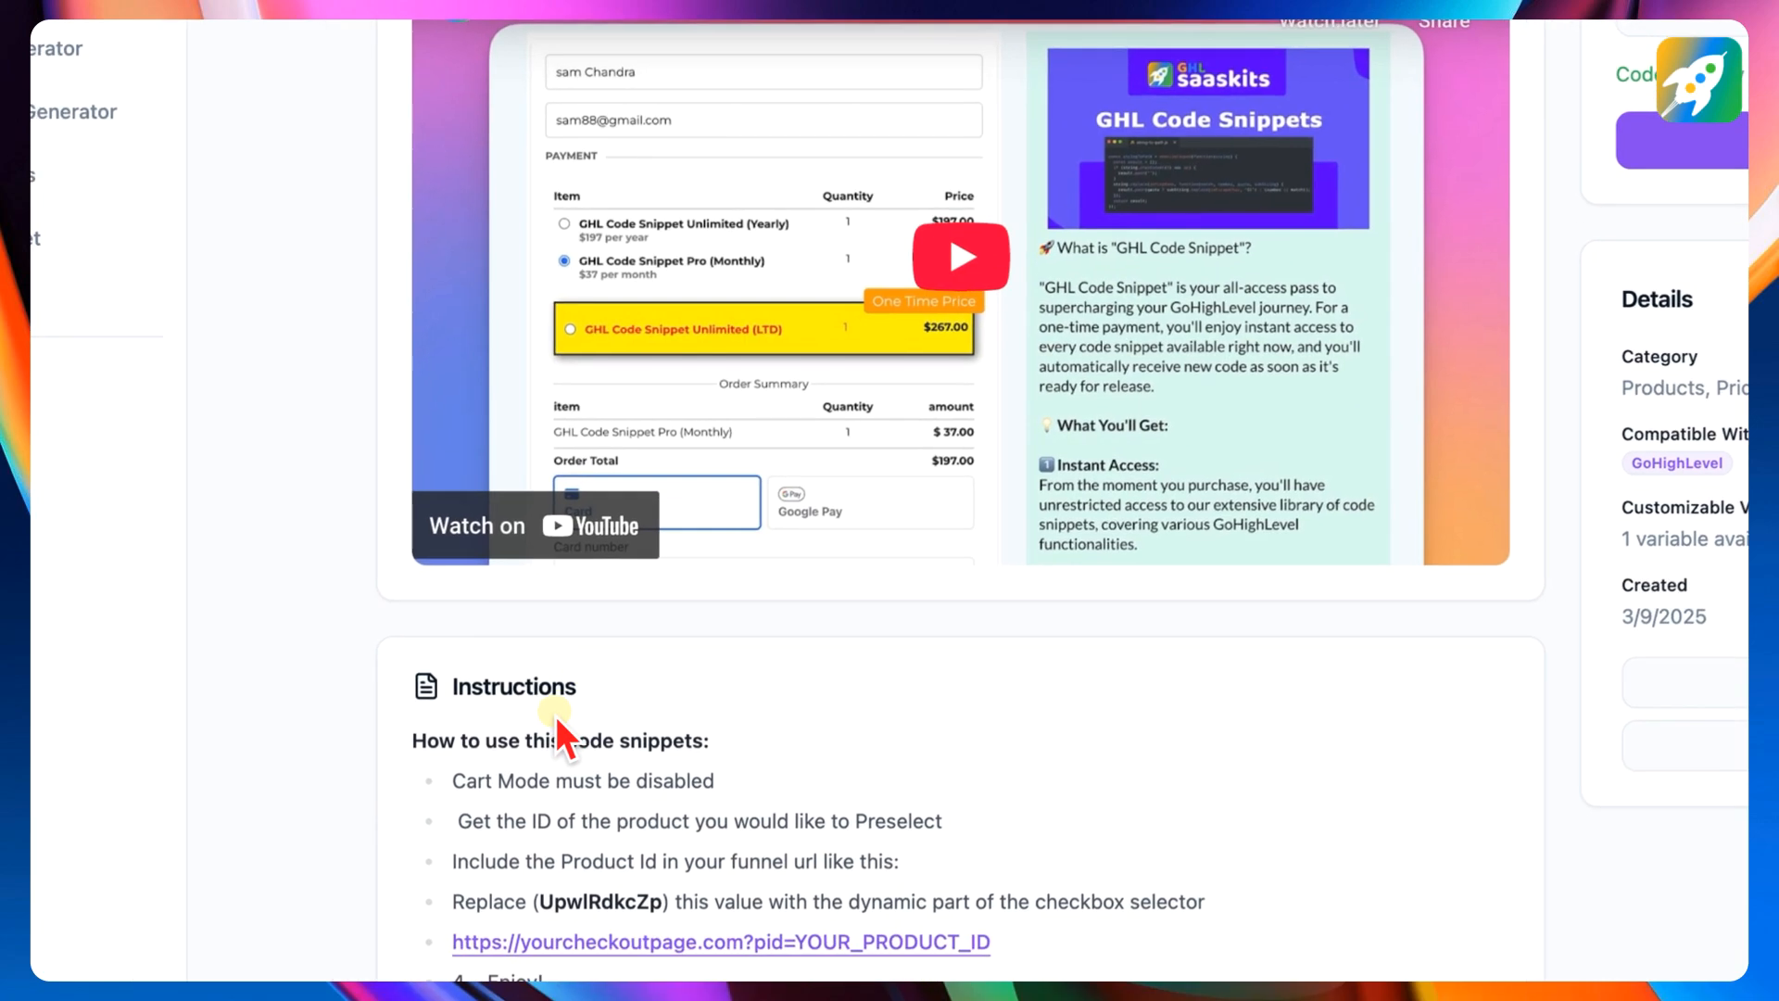
- Review the snippet's Cart Mode instruction and check the Enable Cart Mode setting in the One Step Order element's advanced options
{"action": "scroll", "coordinate": [505, 685], "scroll_direction": "down", "scroll_amount": 2}
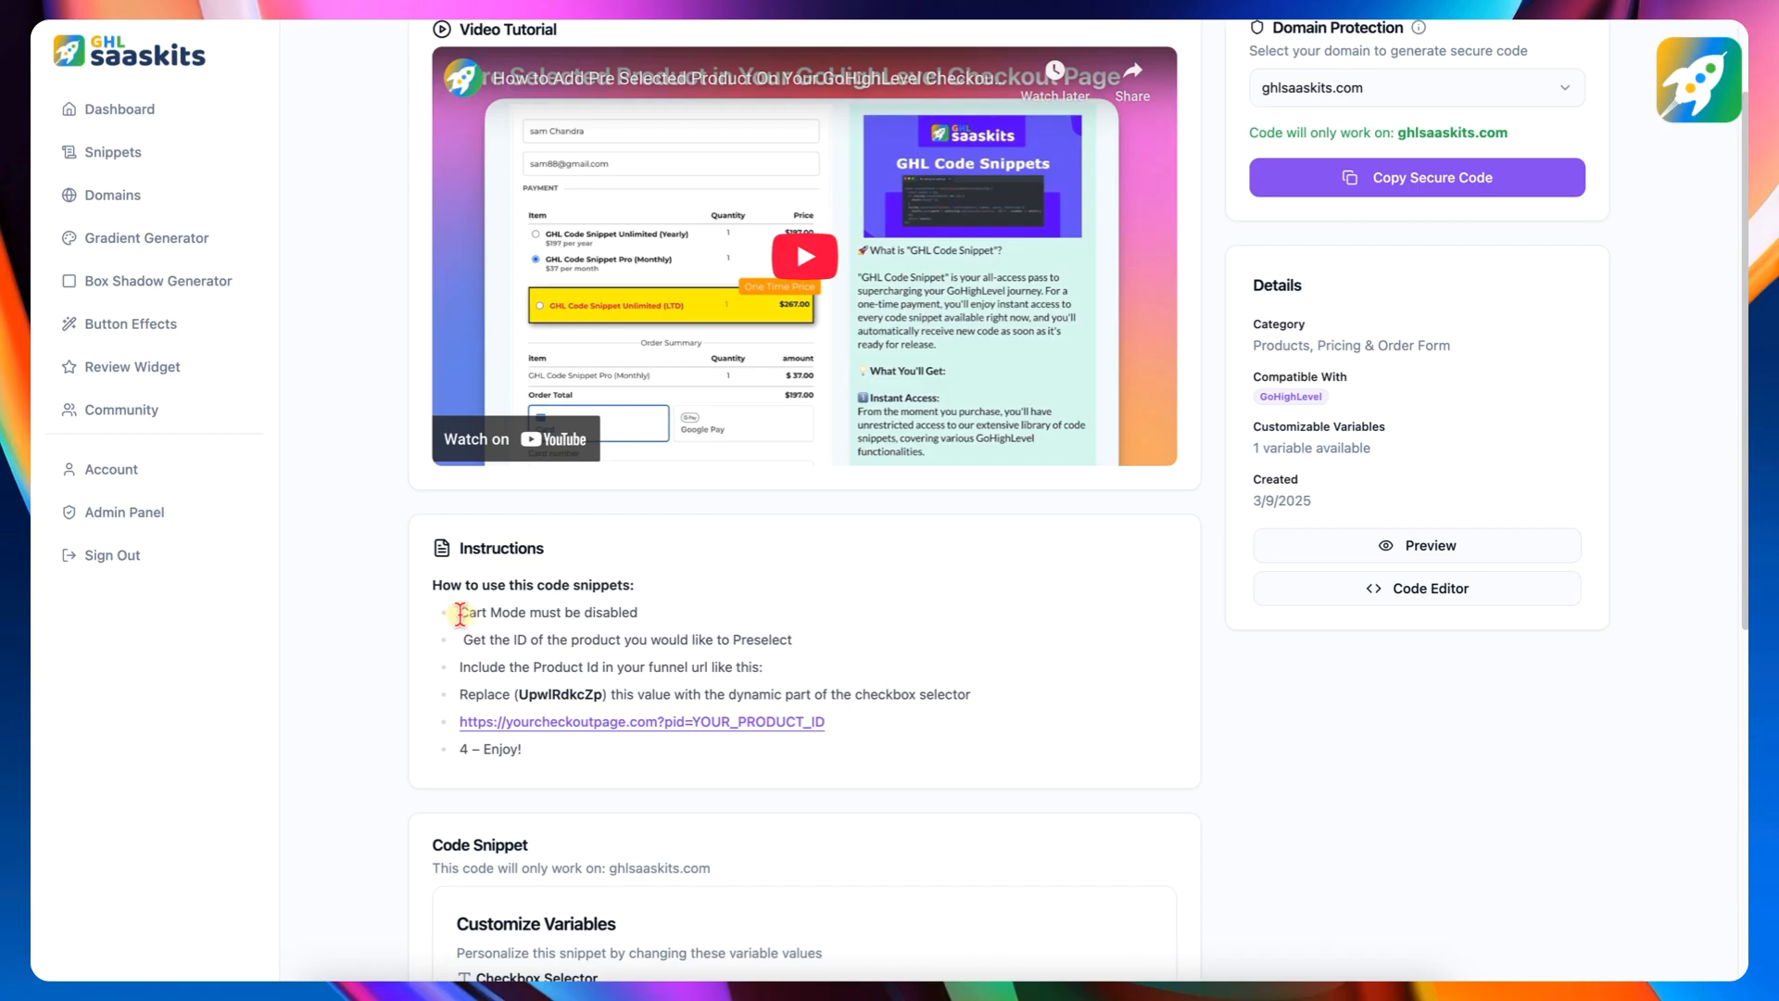
{"action": "left_click_drag", "start_coordinate": [477, 613], "coordinate": [612, 612]}
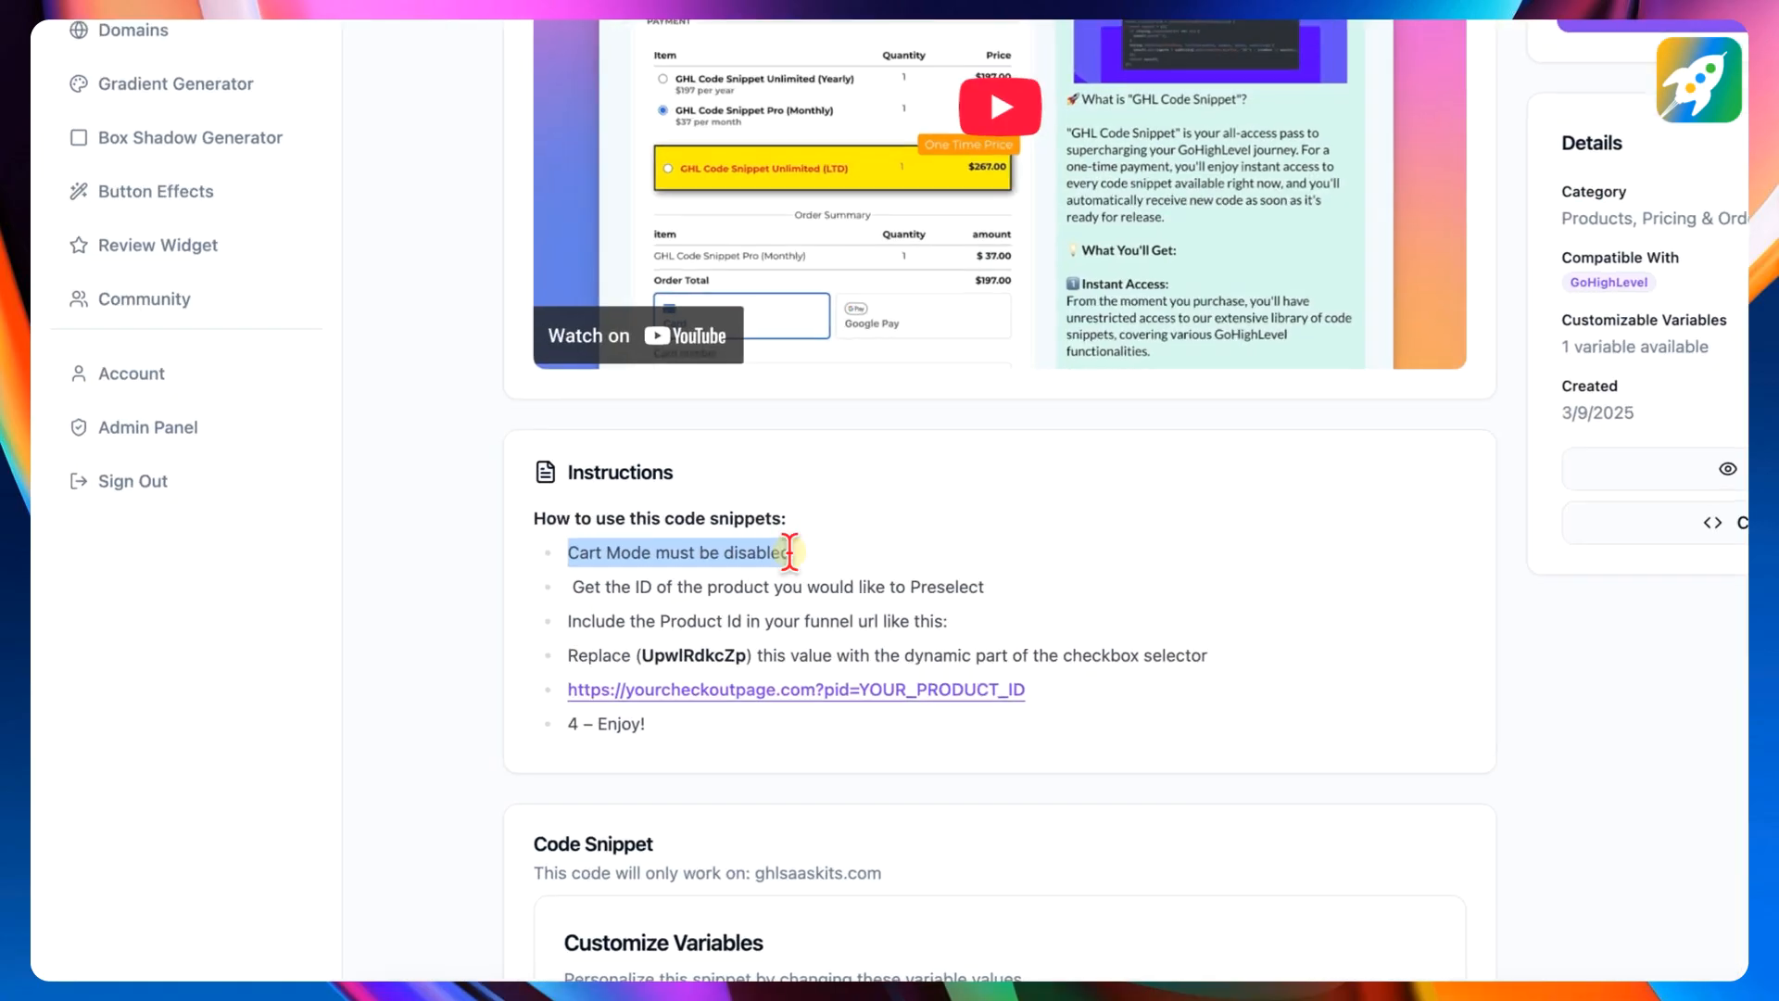
{"action": "left_click", "coordinate": [770, 505]}
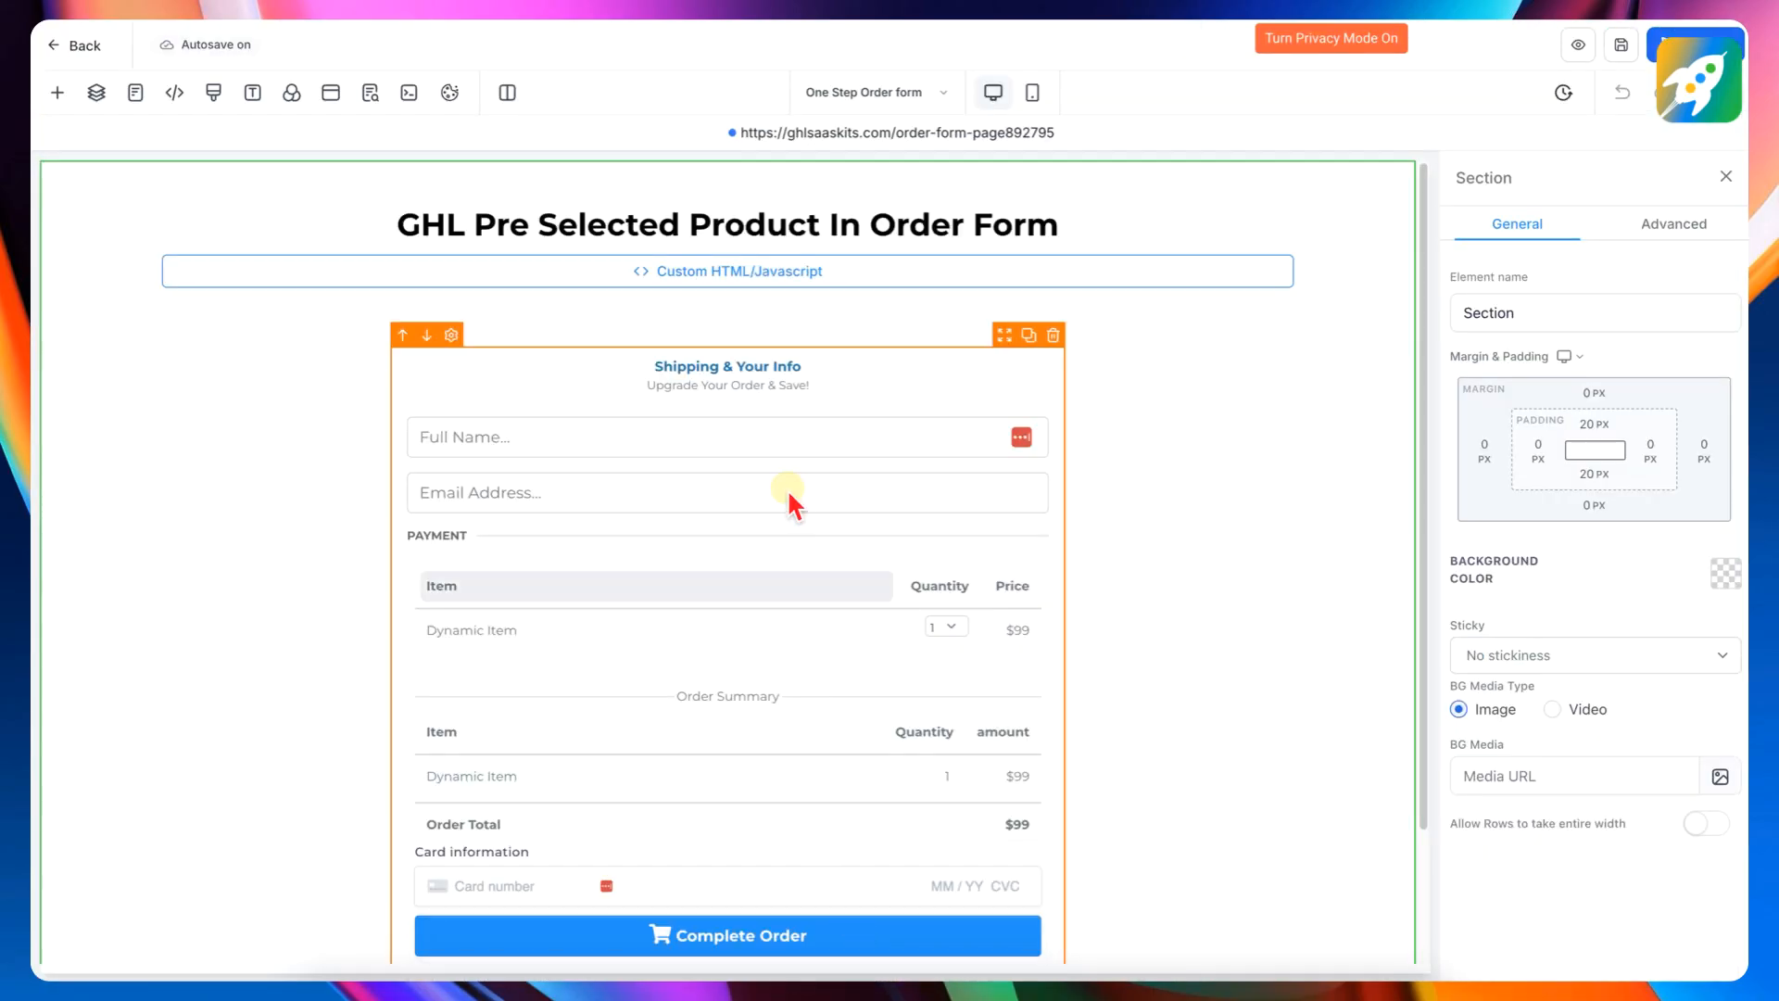
{"action": "left_click", "coordinate": [851, 393]}
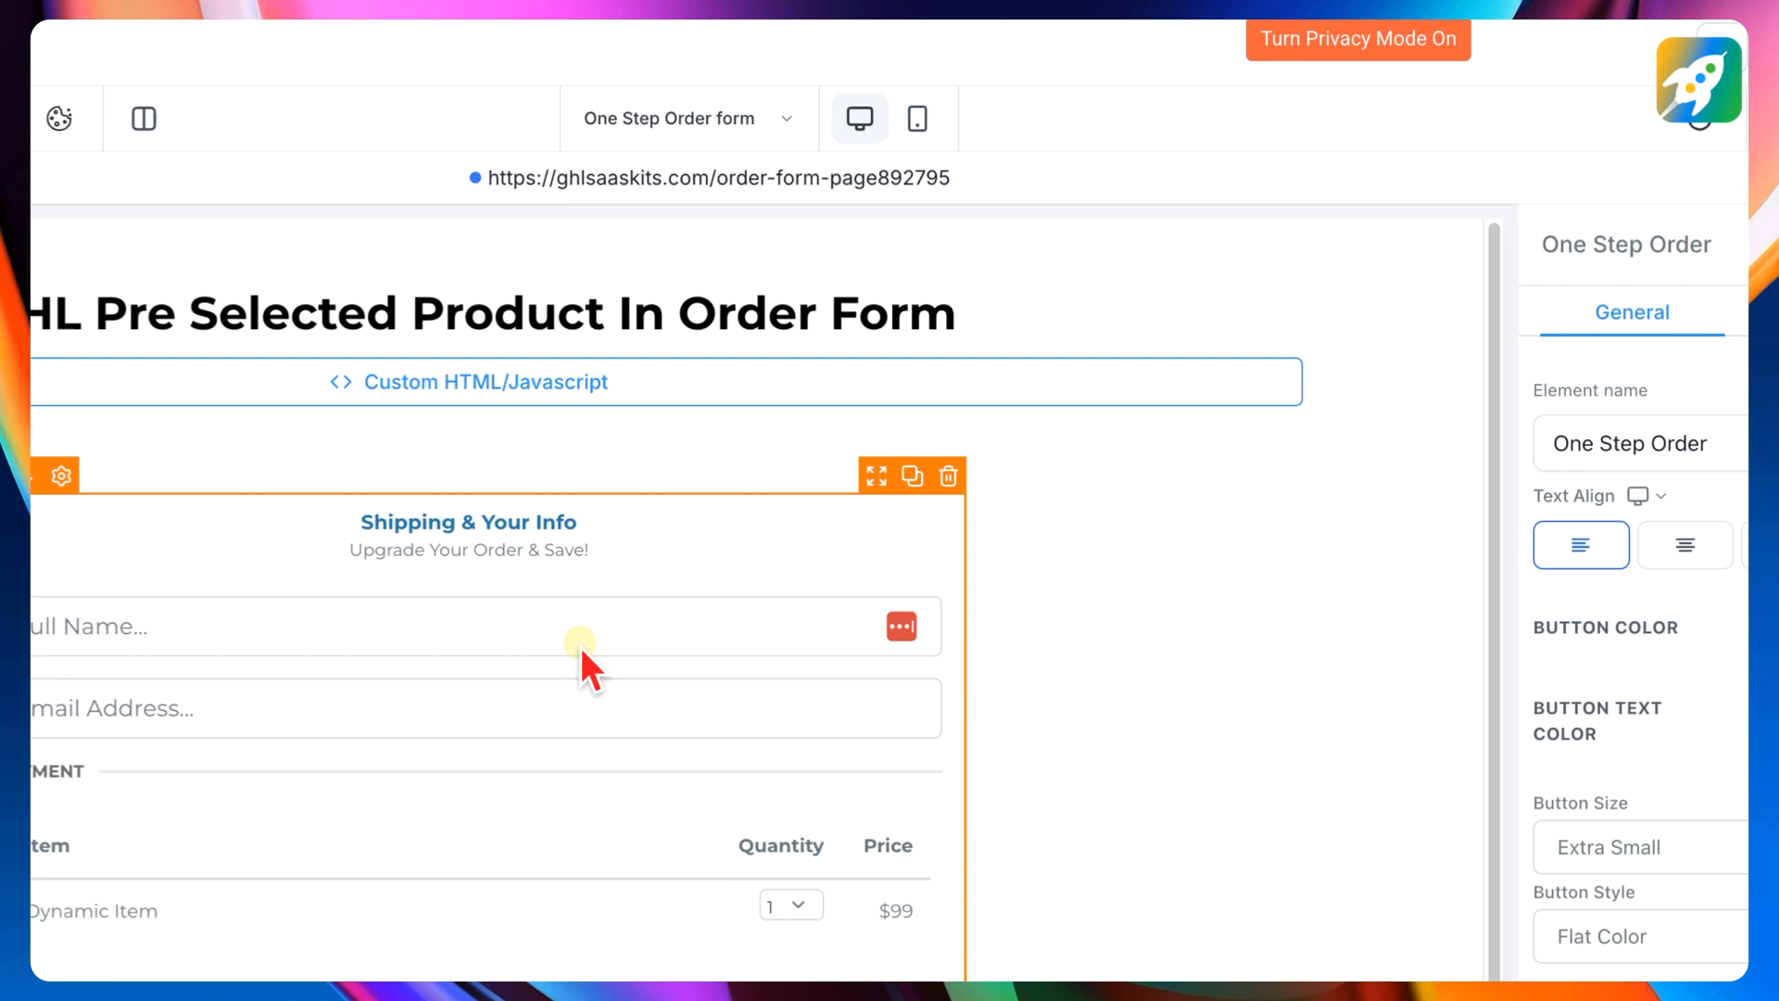
{"action": "left_click", "coordinate": [1658, 313]}
{"action": "scroll", "coordinate": [1612, 567], "scroll_direction": "down", "scroll_amount": 2}
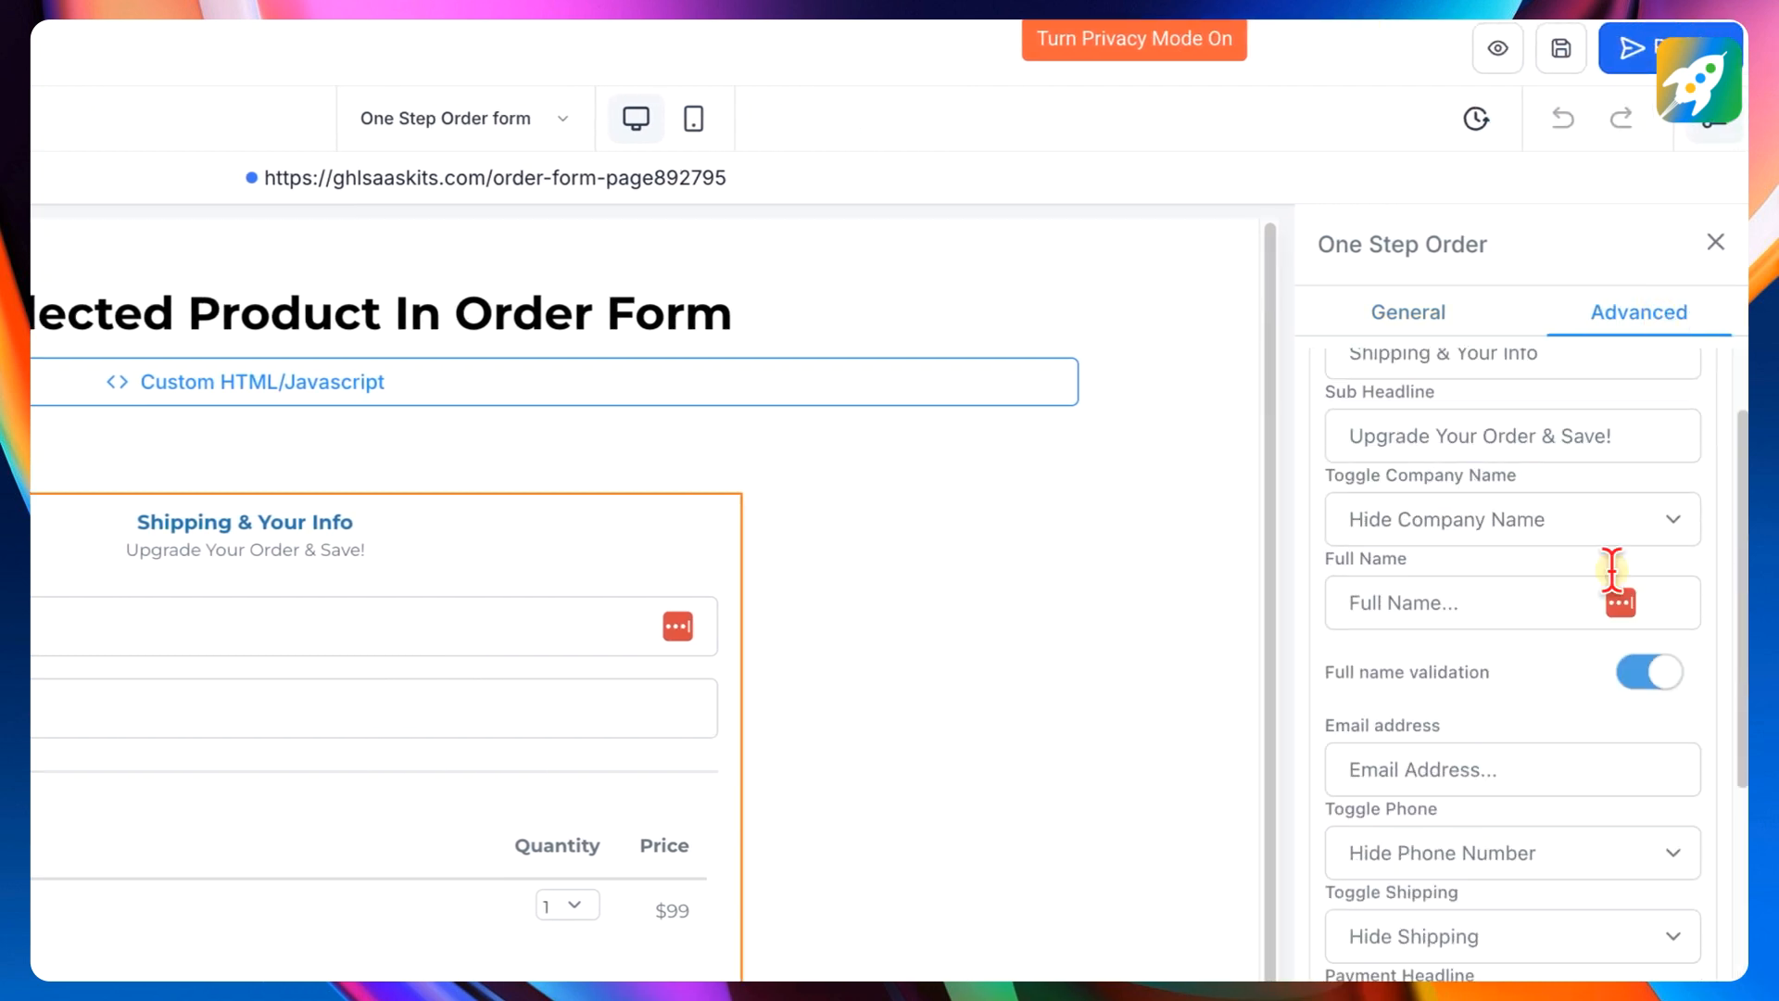
{"action": "scroll", "coordinate": [1493, 821], "scroll_direction": "down", "scroll_amount": 10}
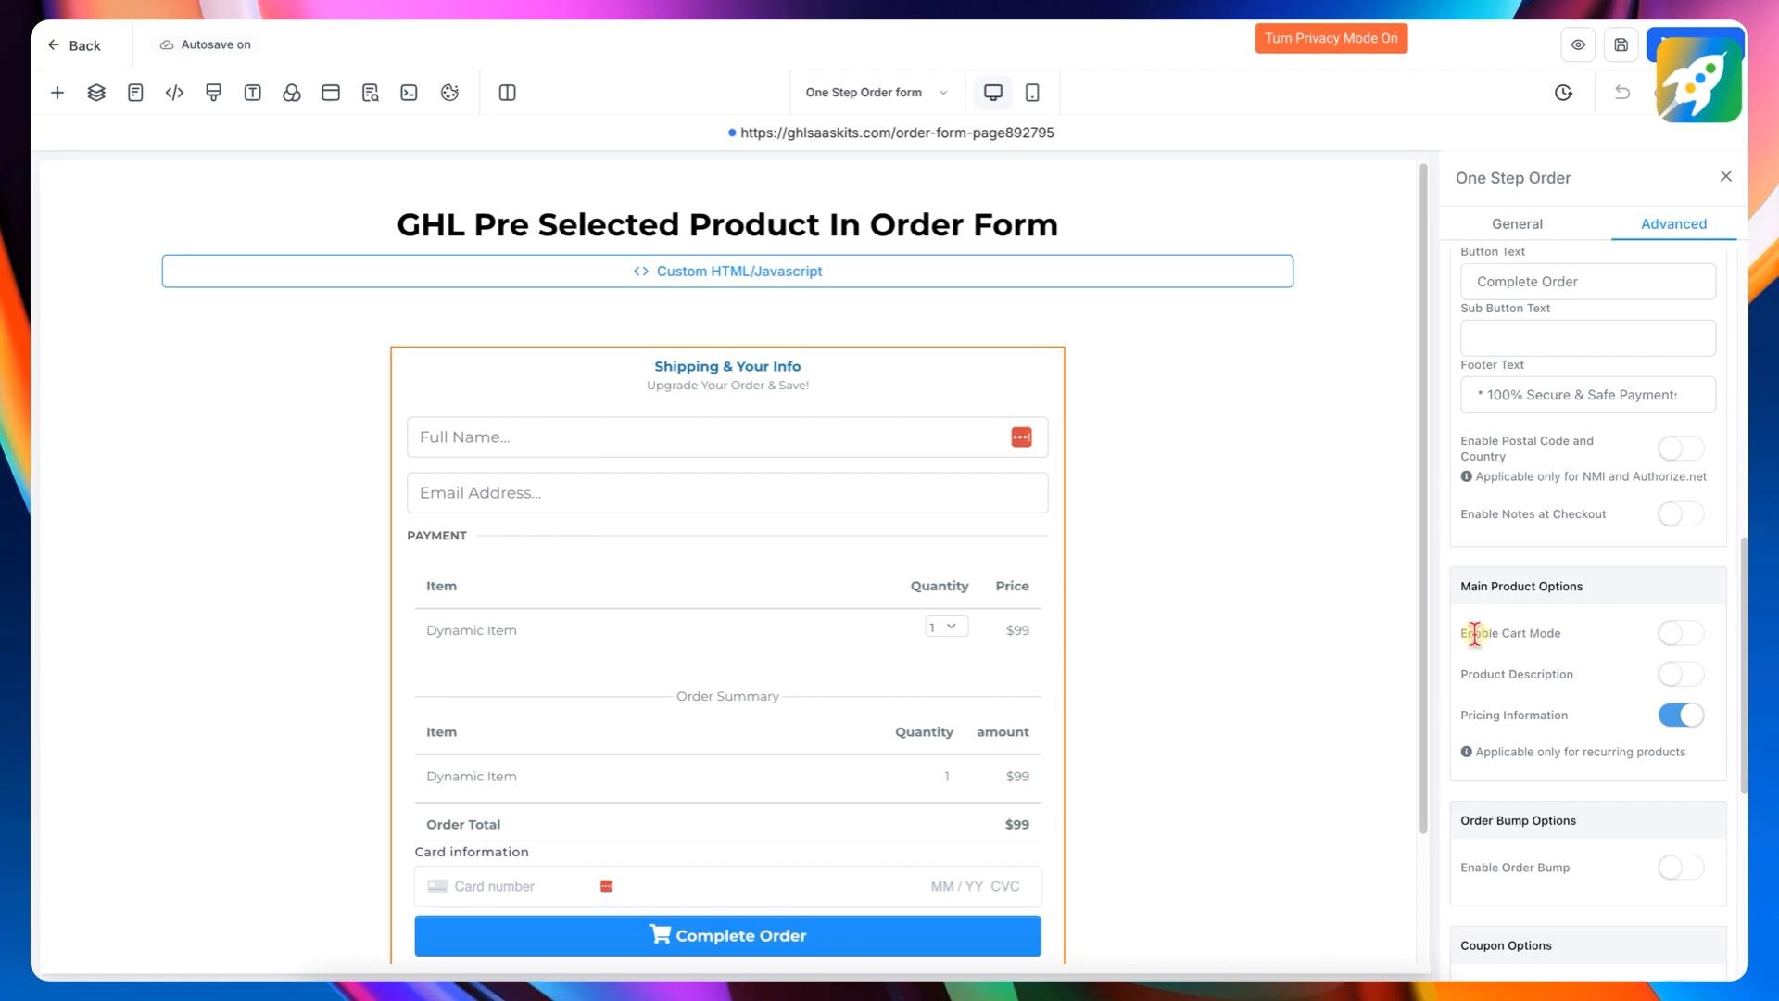
{"action": "left_click_drag", "start_coordinate": [1474, 634], "coordinate": [1603, 633]}
{"action": "left_click", "coordinate": [1571, 629]}
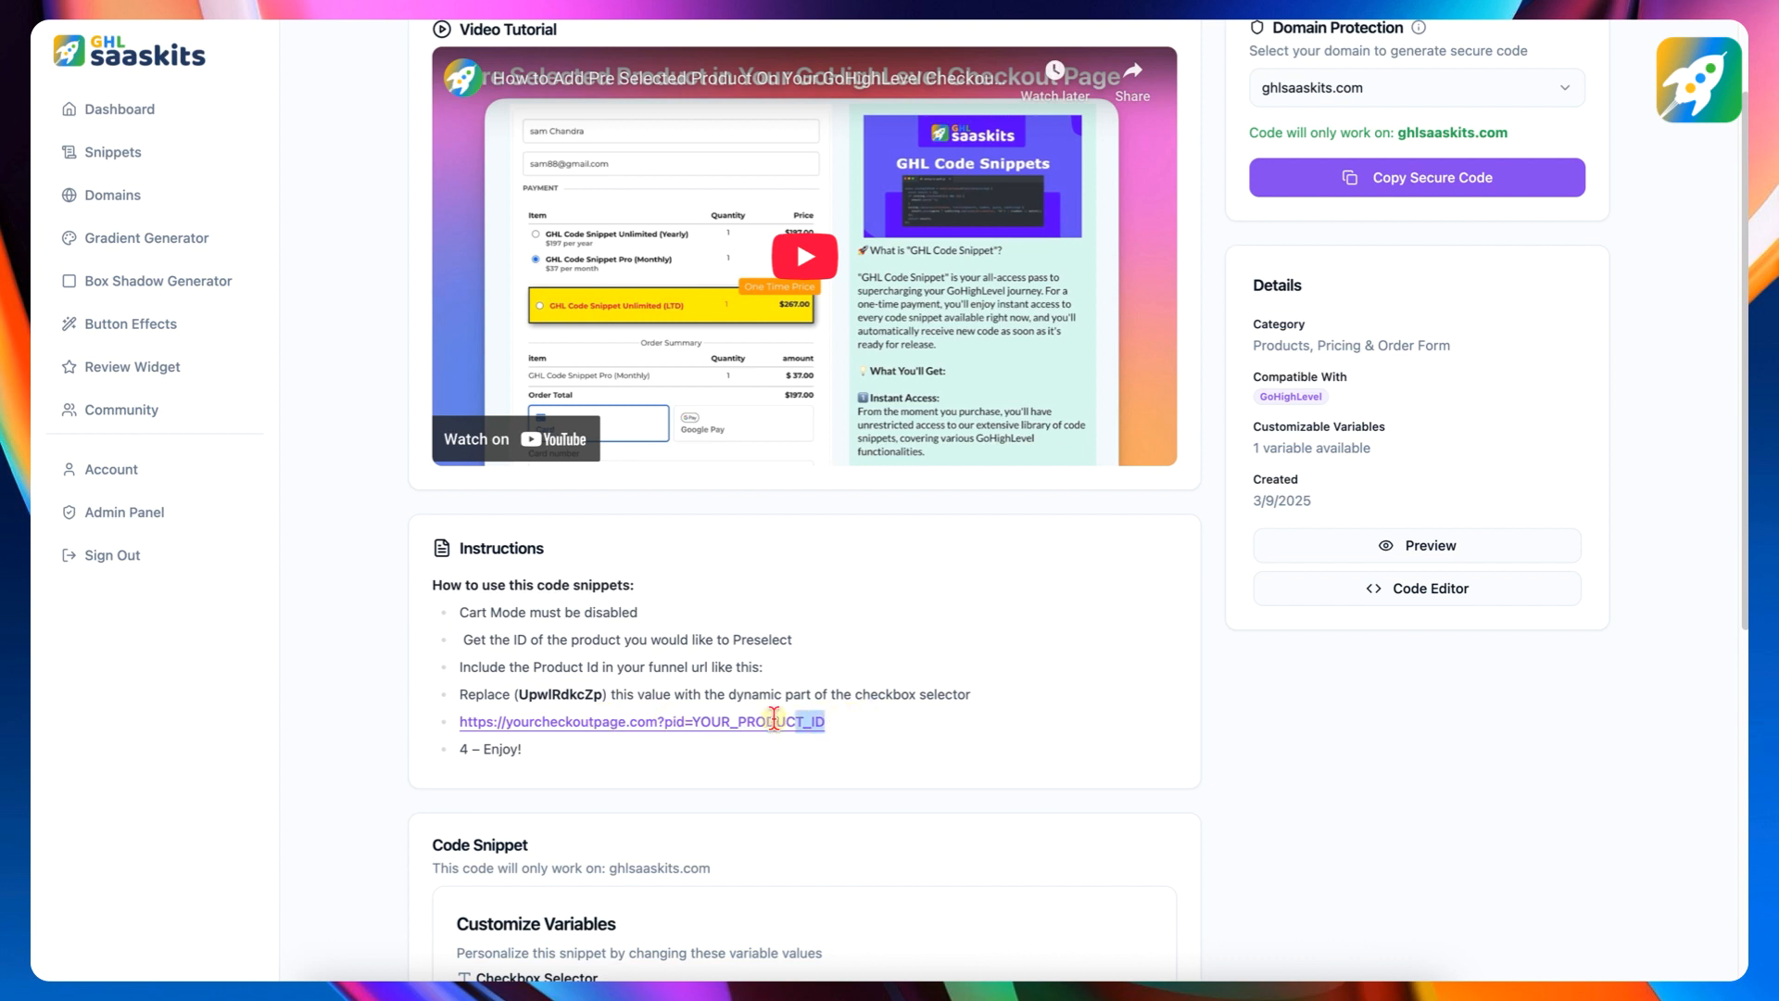
{"action": "left_click_drag", "start_coordinate": [773, 721], "coordinate": [456, 721]}
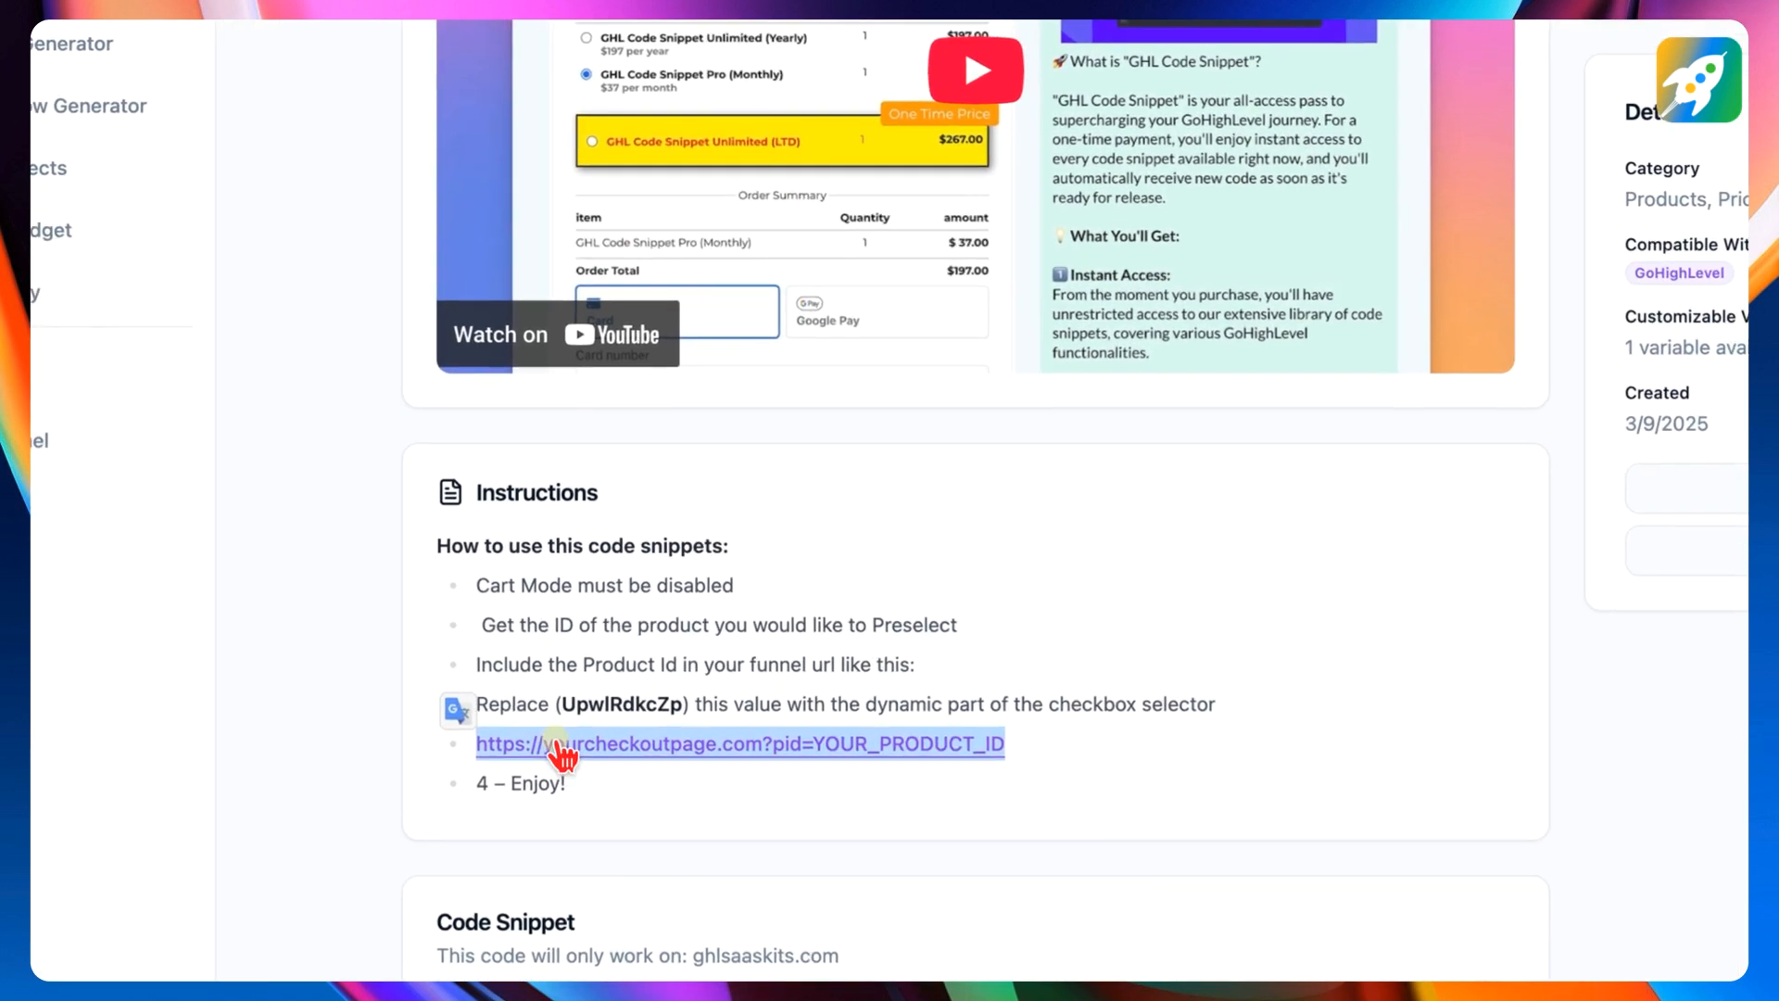
{"action": "right_click", "coordinate": [560, 756]}
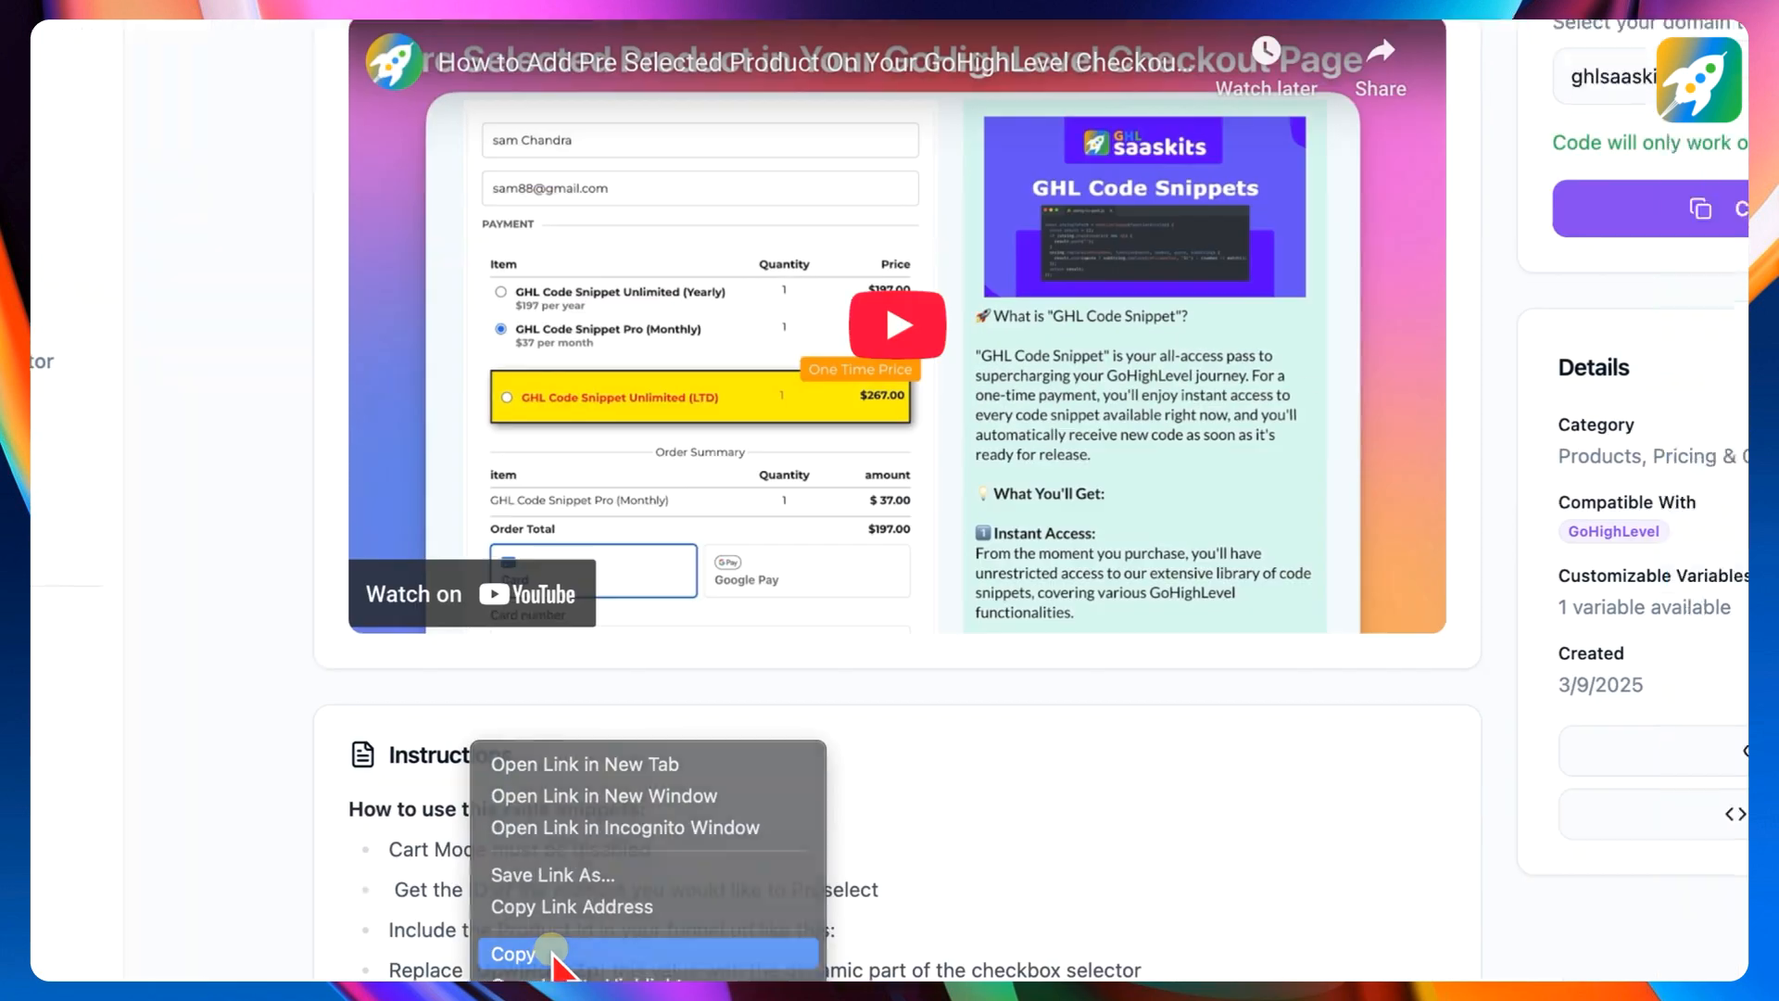
{"action": "left_click", "coordinate": [636, 686]}
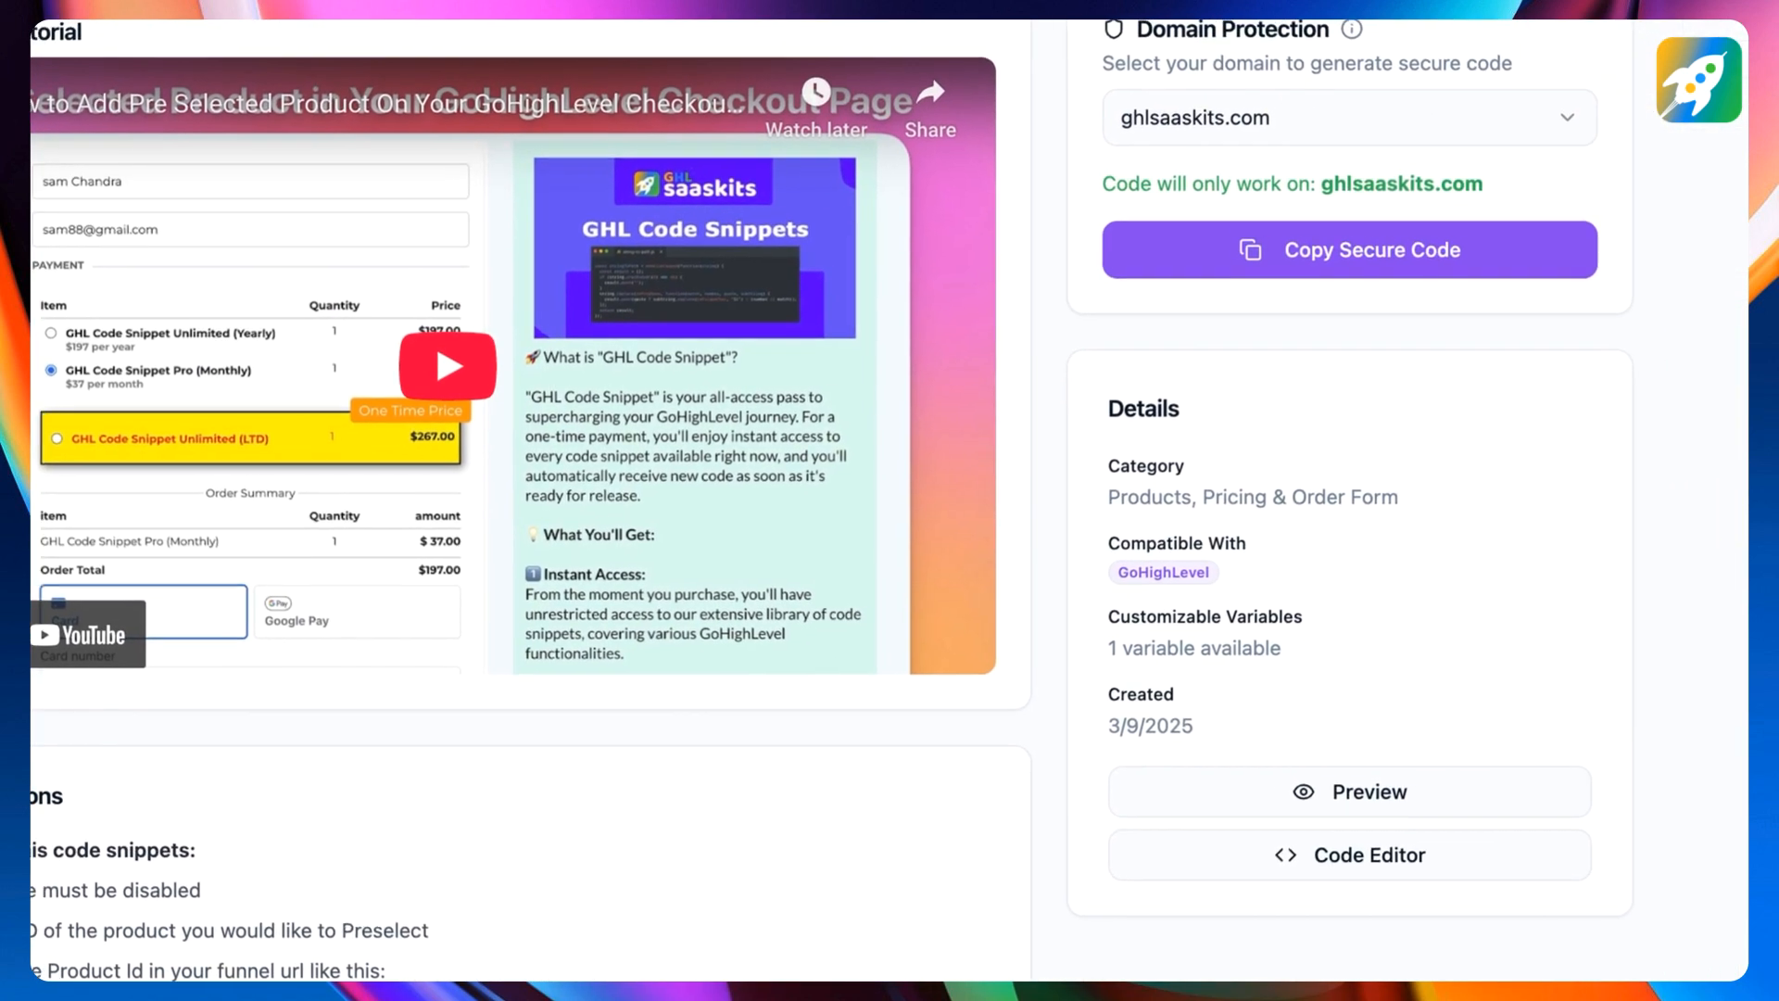
{"action": "left_click", "coordinate": [1195, 21]}
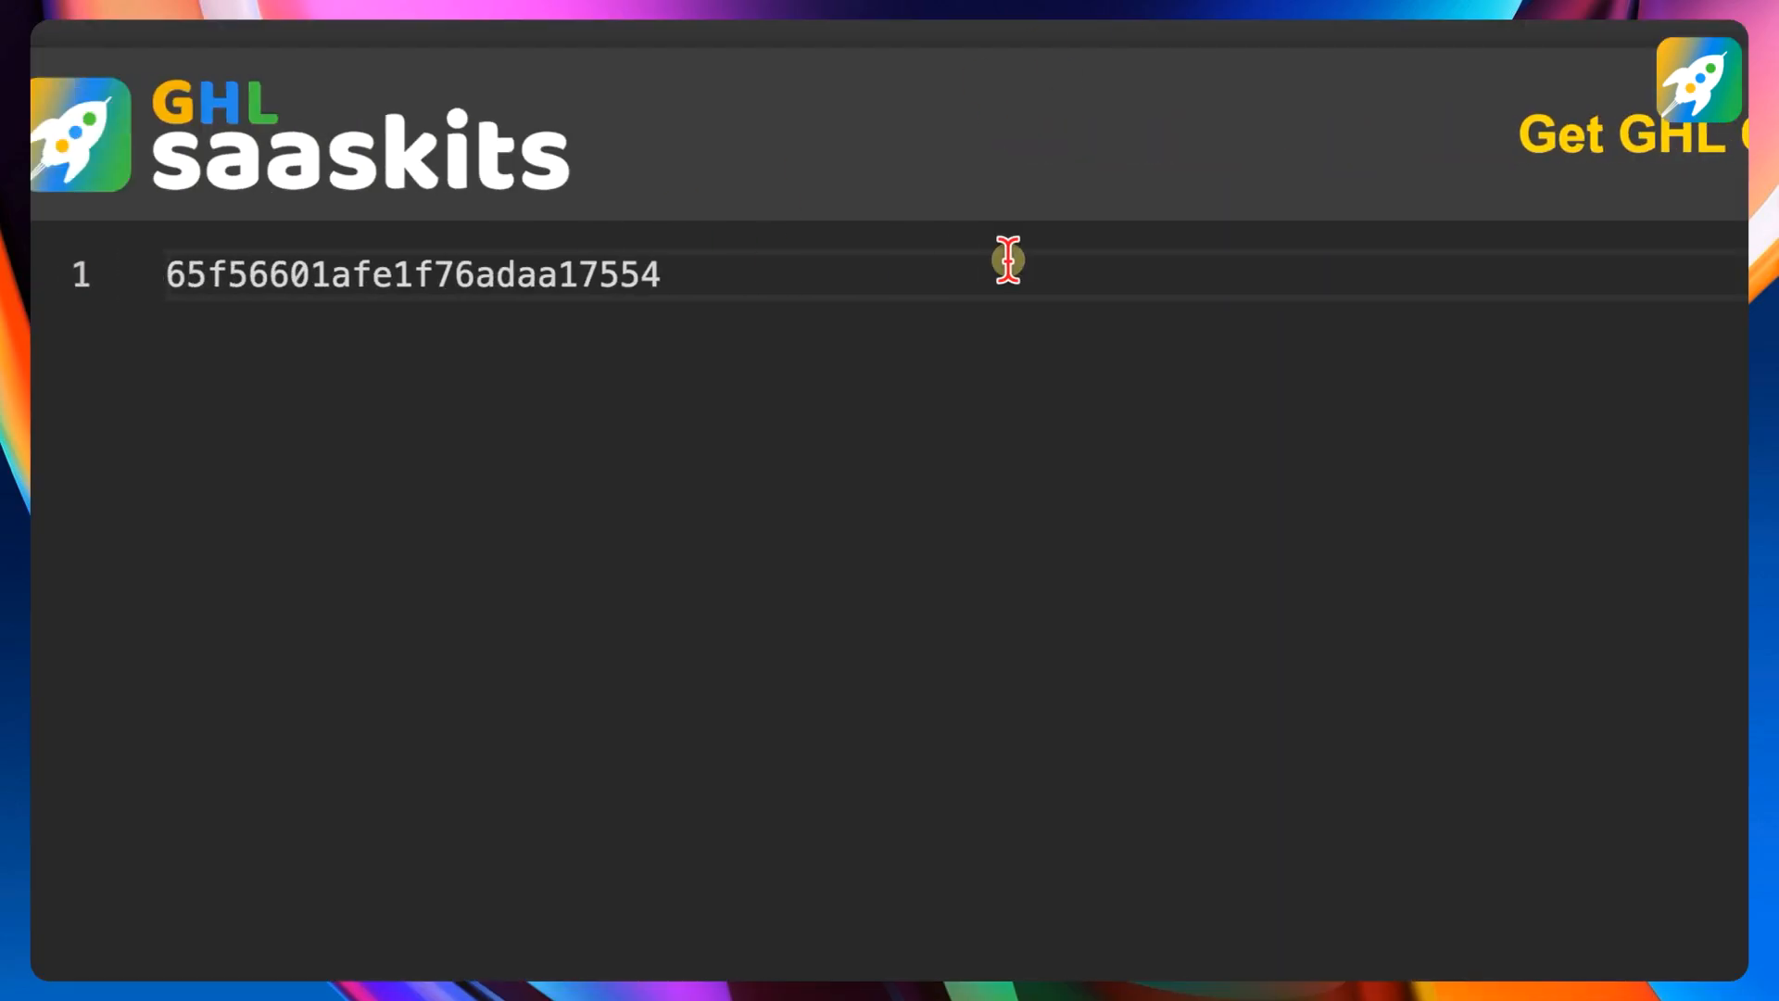
{"action": "key", "text": "Return"}
{"action": "key", "text": "Return"}
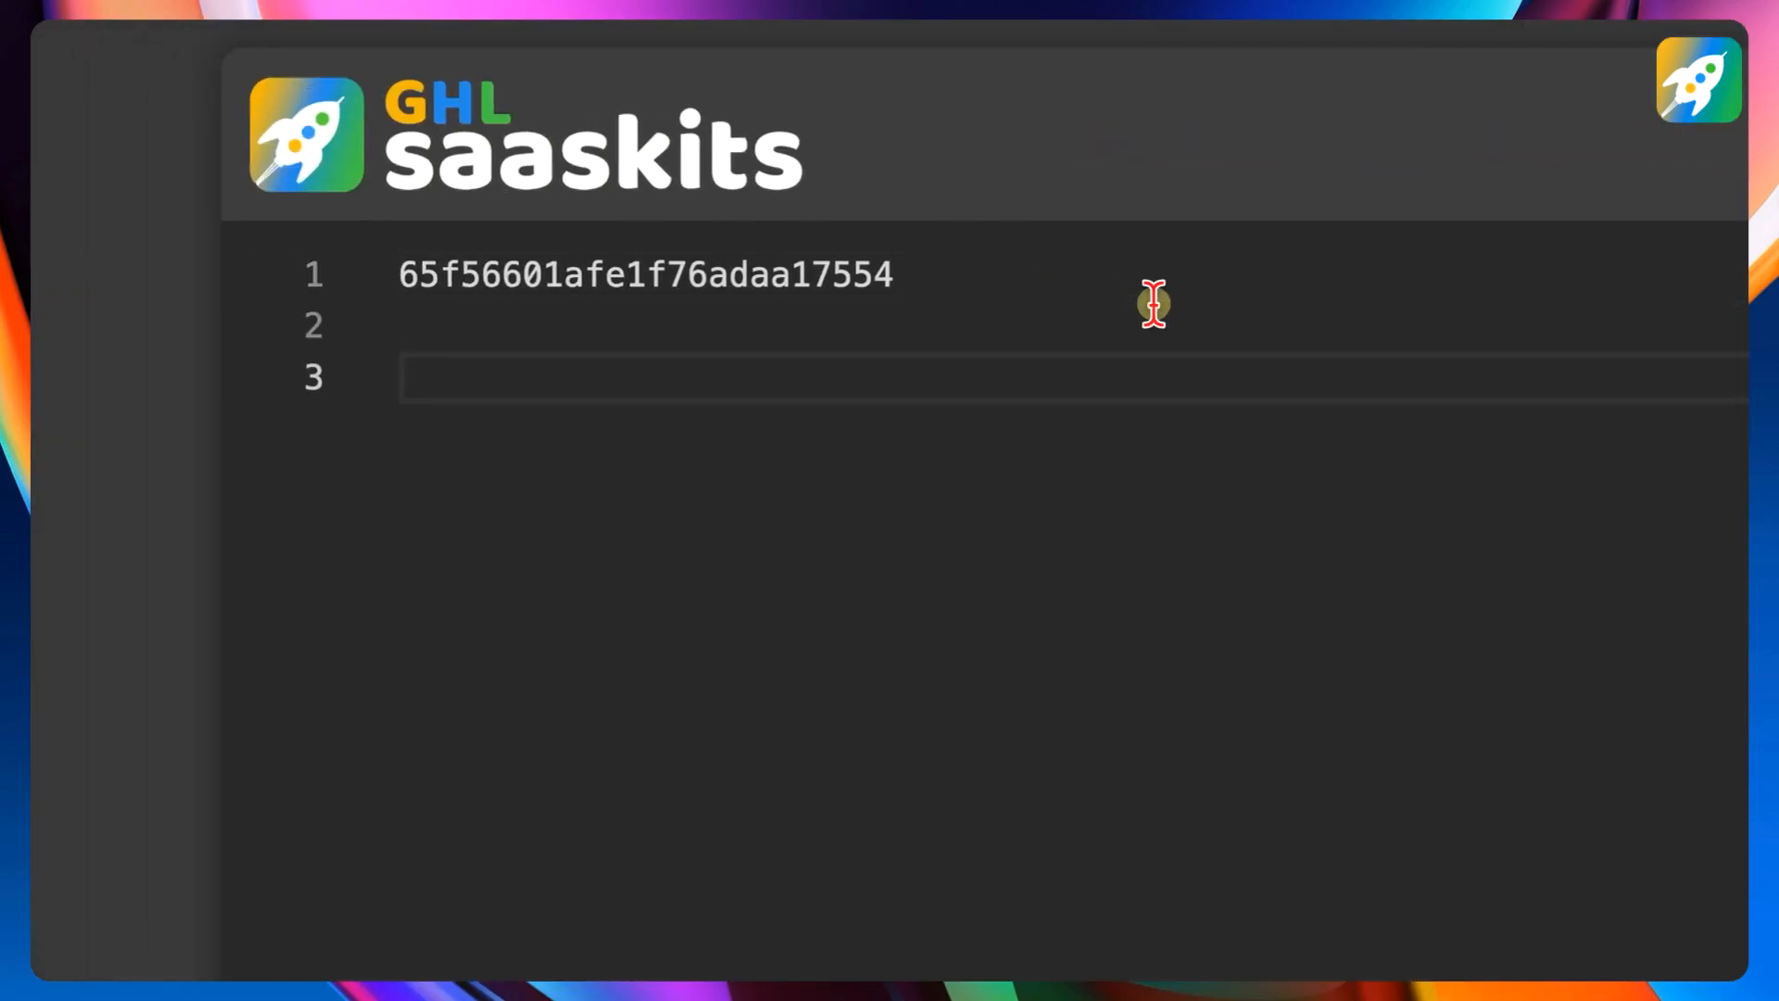
{"action": "key", "text": "super+v"}
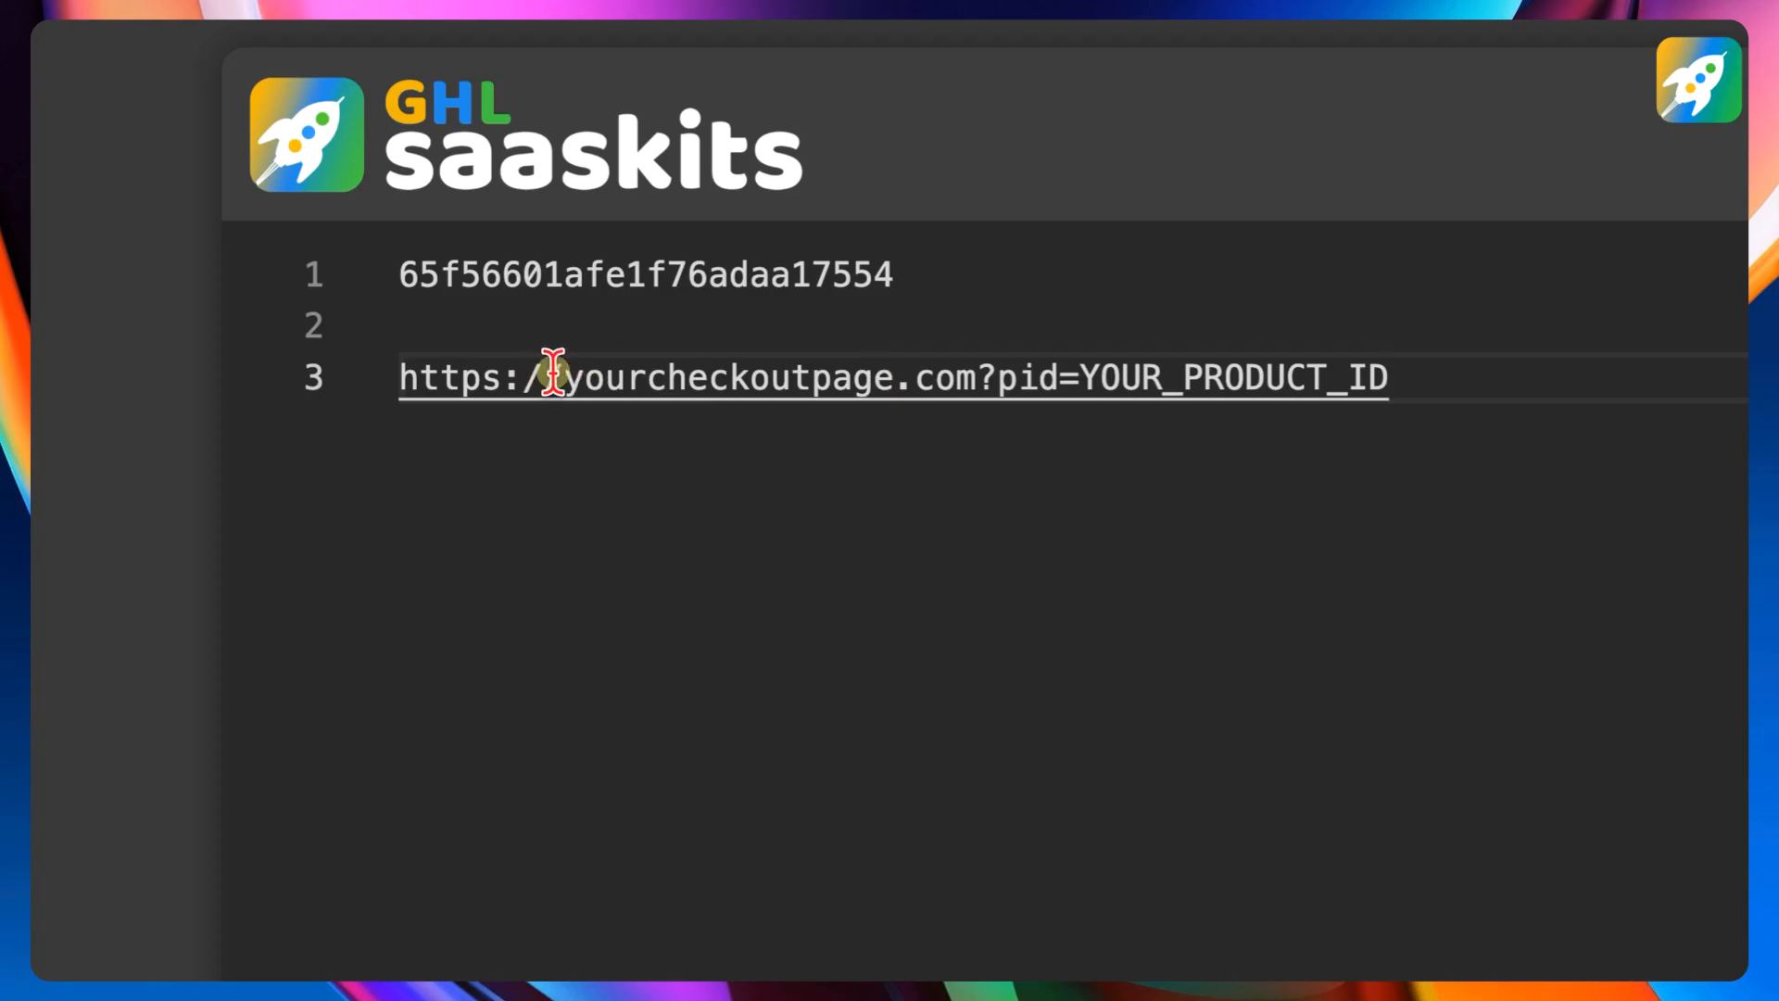
{"action": "left_click_drag", "start_coordinate": [978, 377], "coordinate": [806, 370]}
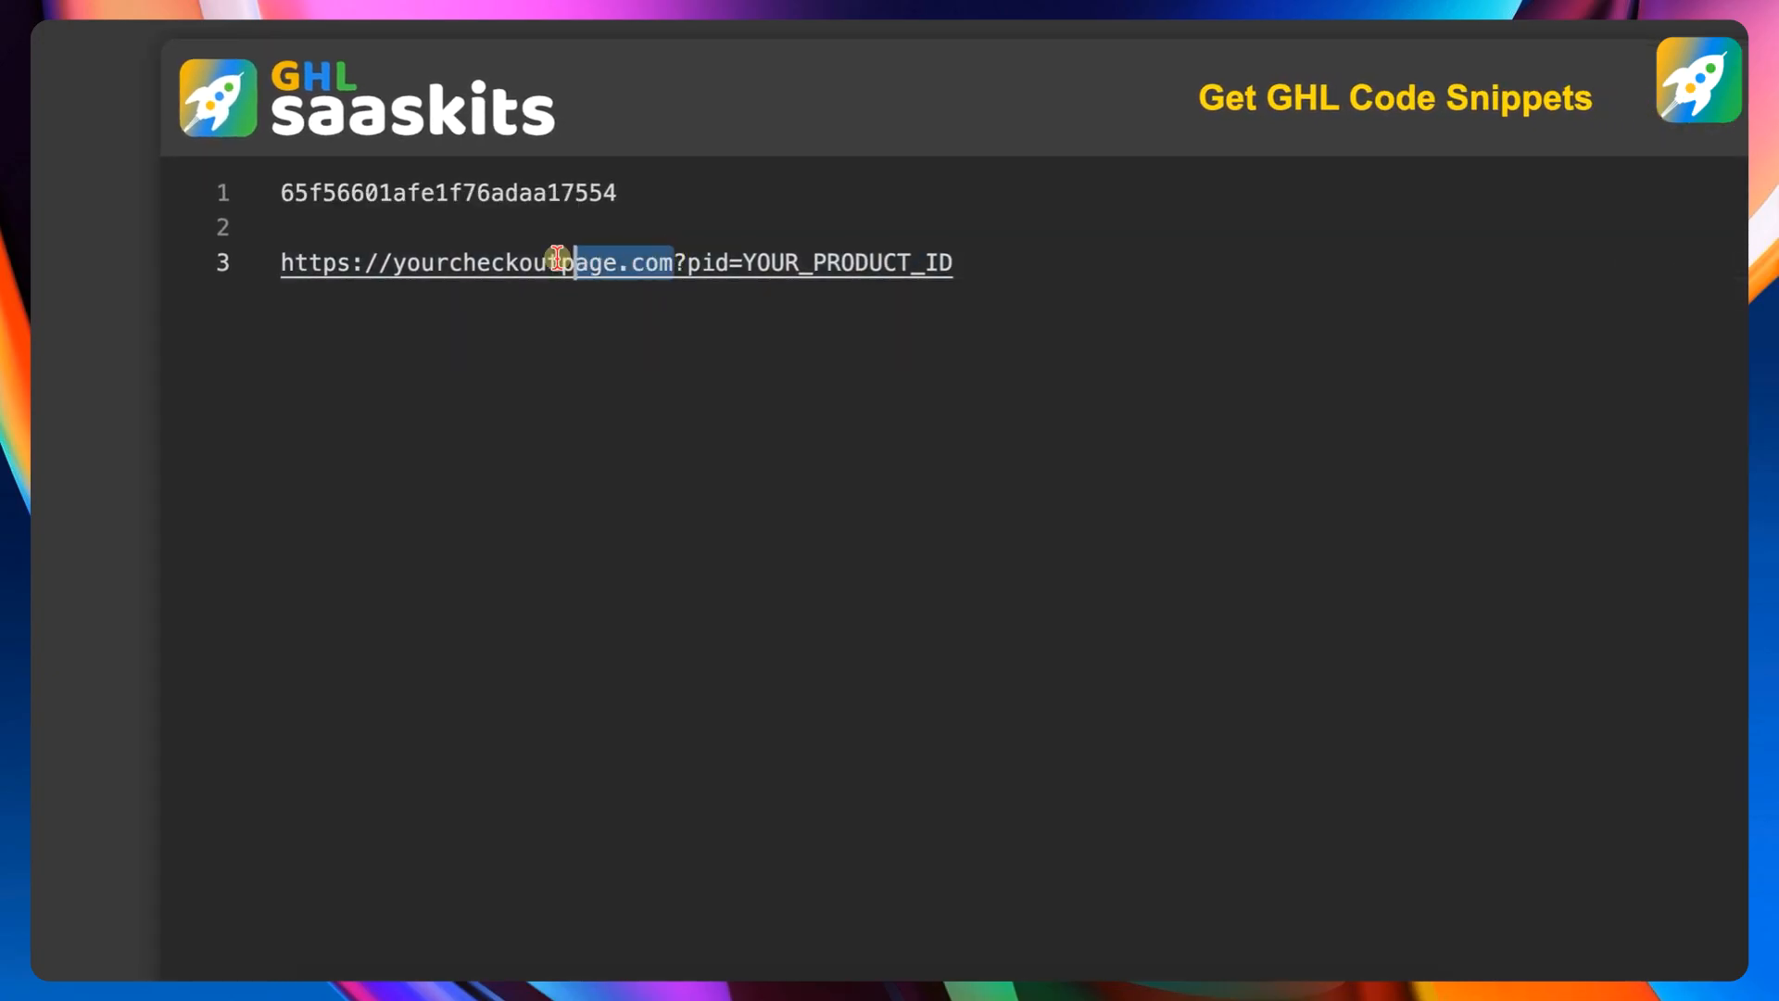
{"action": "left_click_drag", "start_coordinate": [558, 259], "coordinate": [273, 262]}
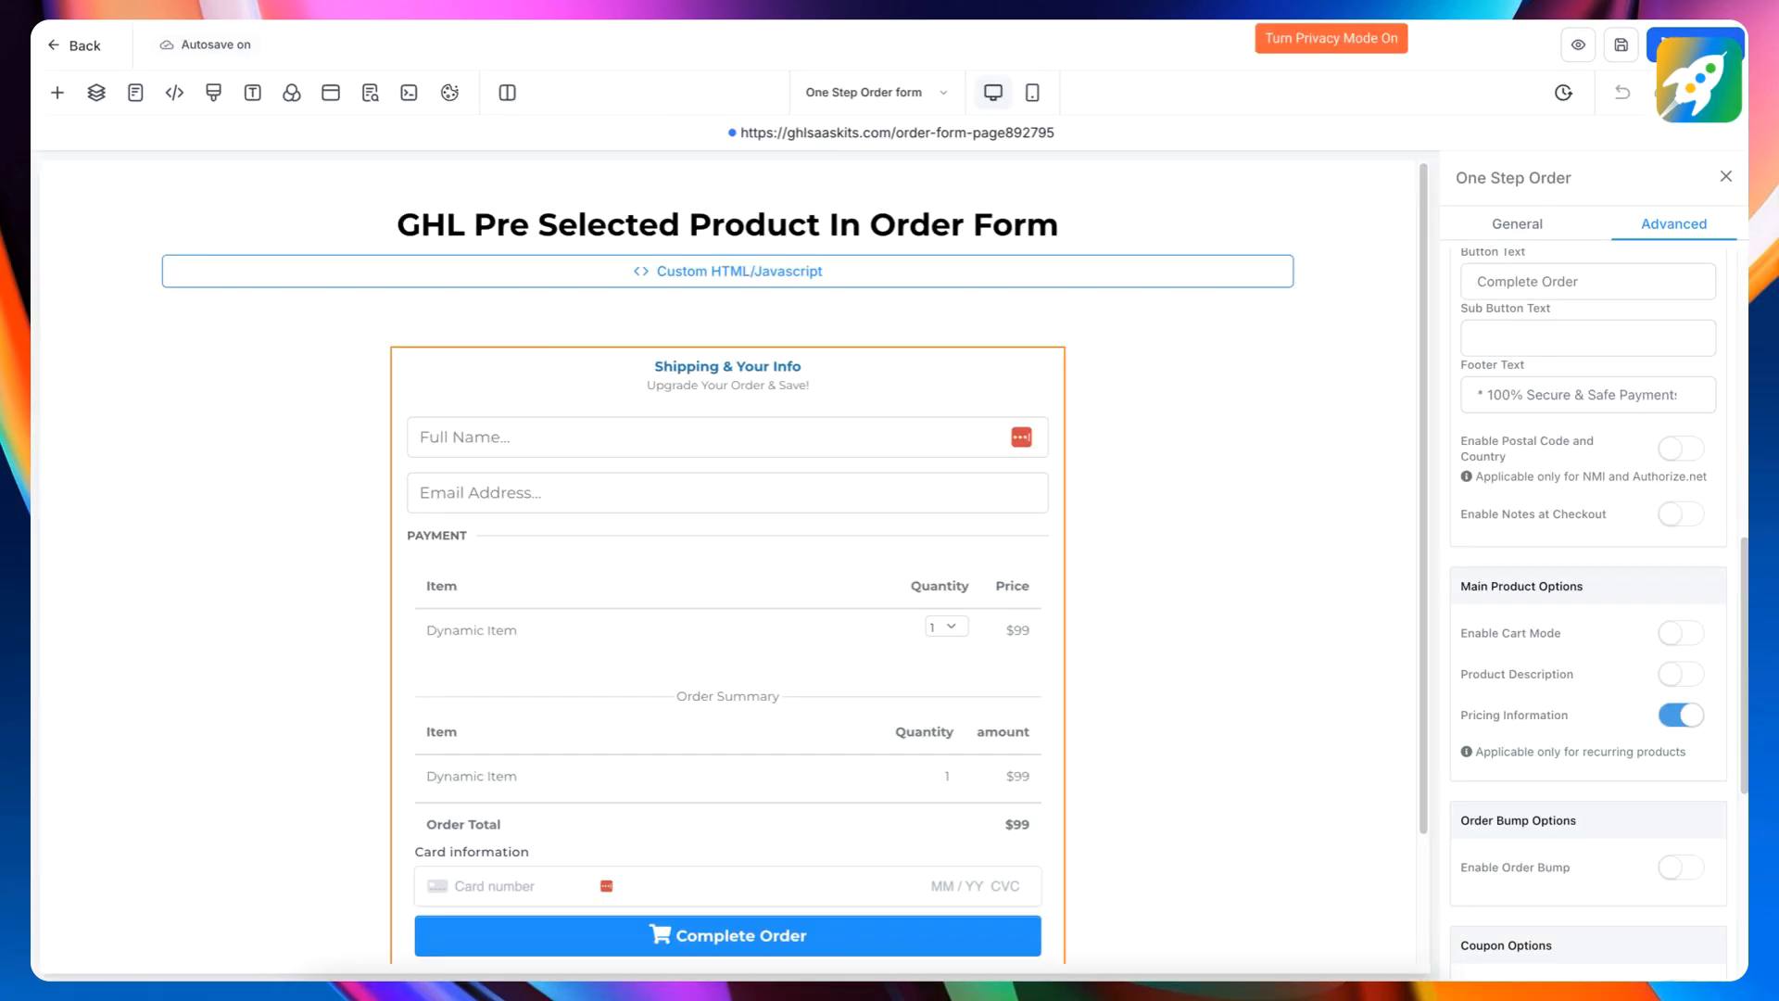
{"action": "left_click", "coordinate": [817, 25]}
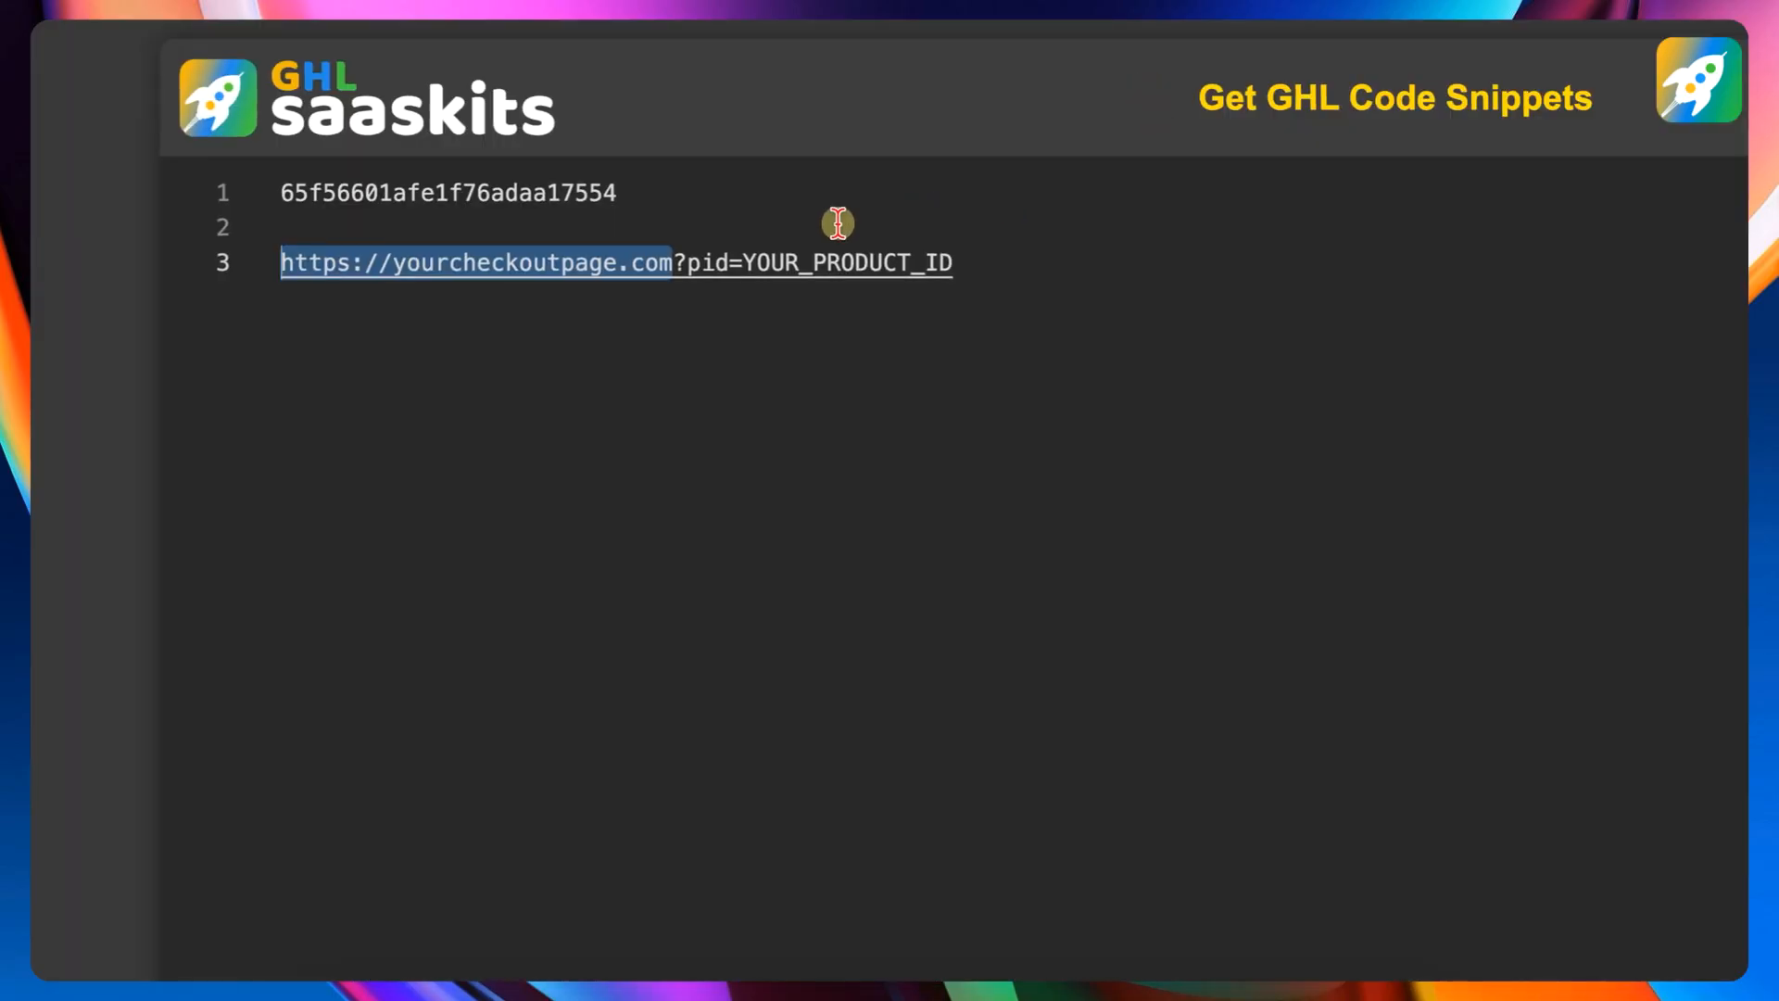
{"action": "left_click", "coordinate": [759, 357]}
{"action": "left_click_drag", "start_coordinate": [980, 378], "coordinate": [408, 390]}
{"action": "type", "text": "https://ghlsaaskits.com/order-form-page892795"}
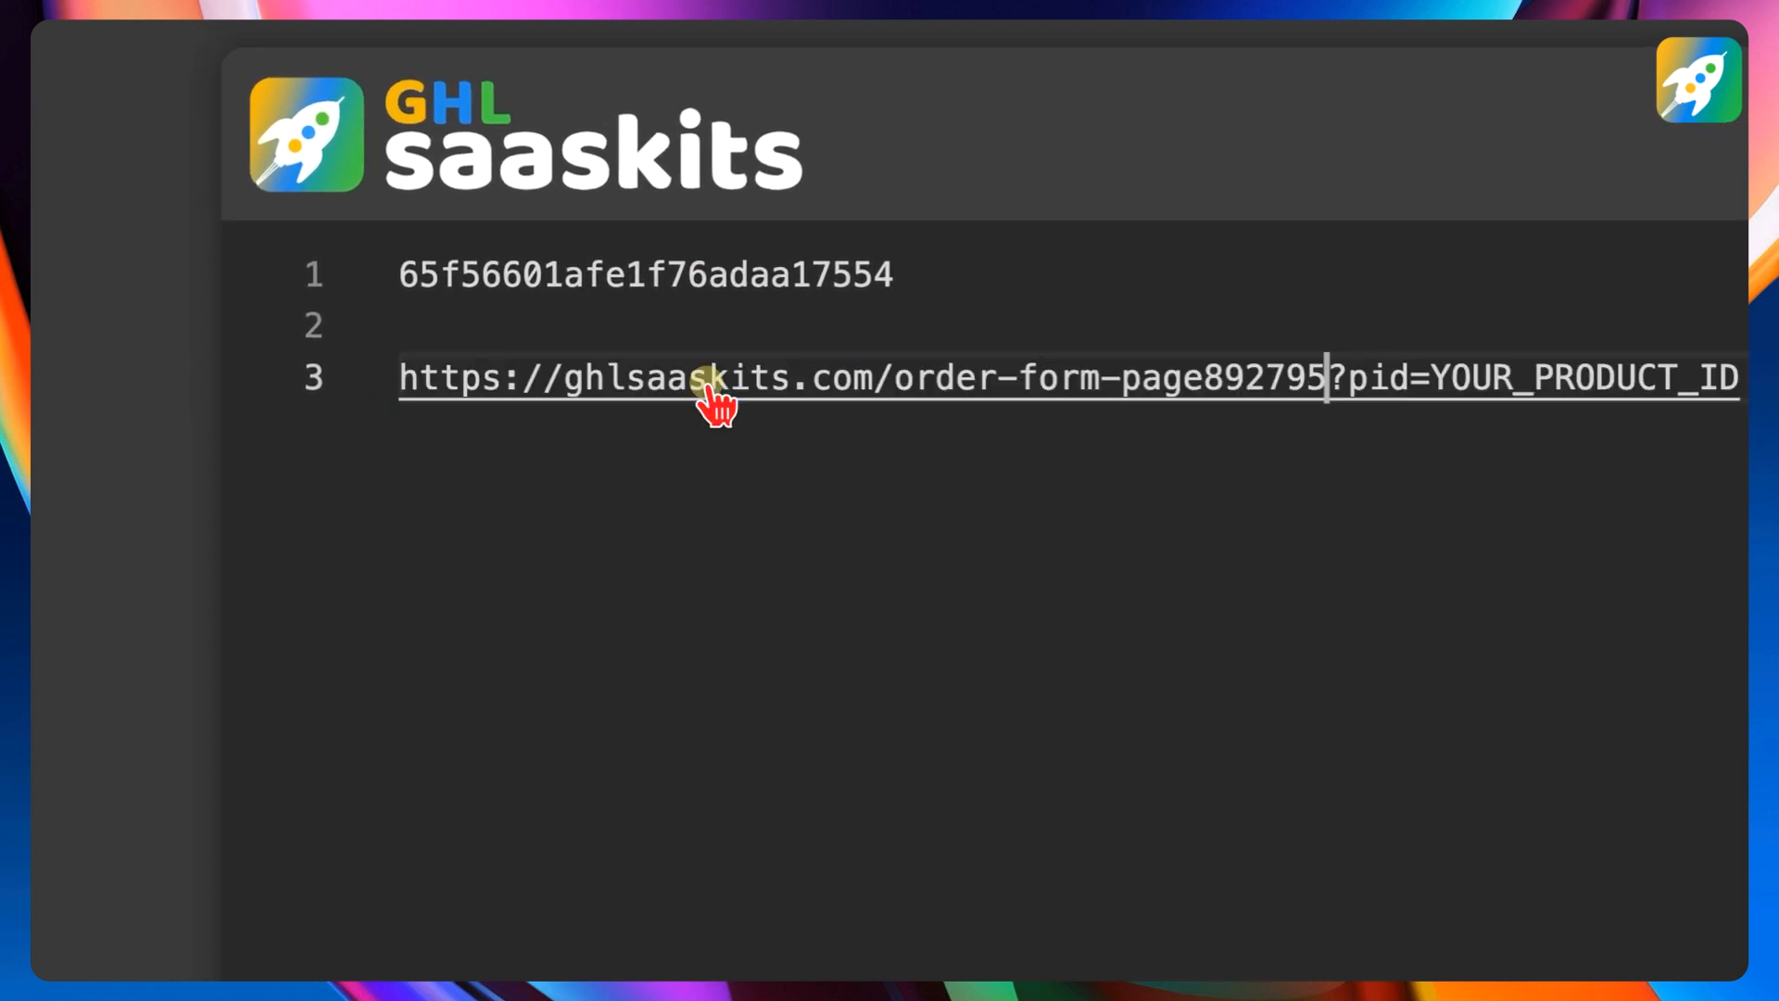
- Cut the product ID from line 1 and substitute it for the YOUR_PRODUCT_ID placeholder in the URL
{"action": "left_click_drag", "start_coordinate": [925, 274], "coordinate": [375, 278]}
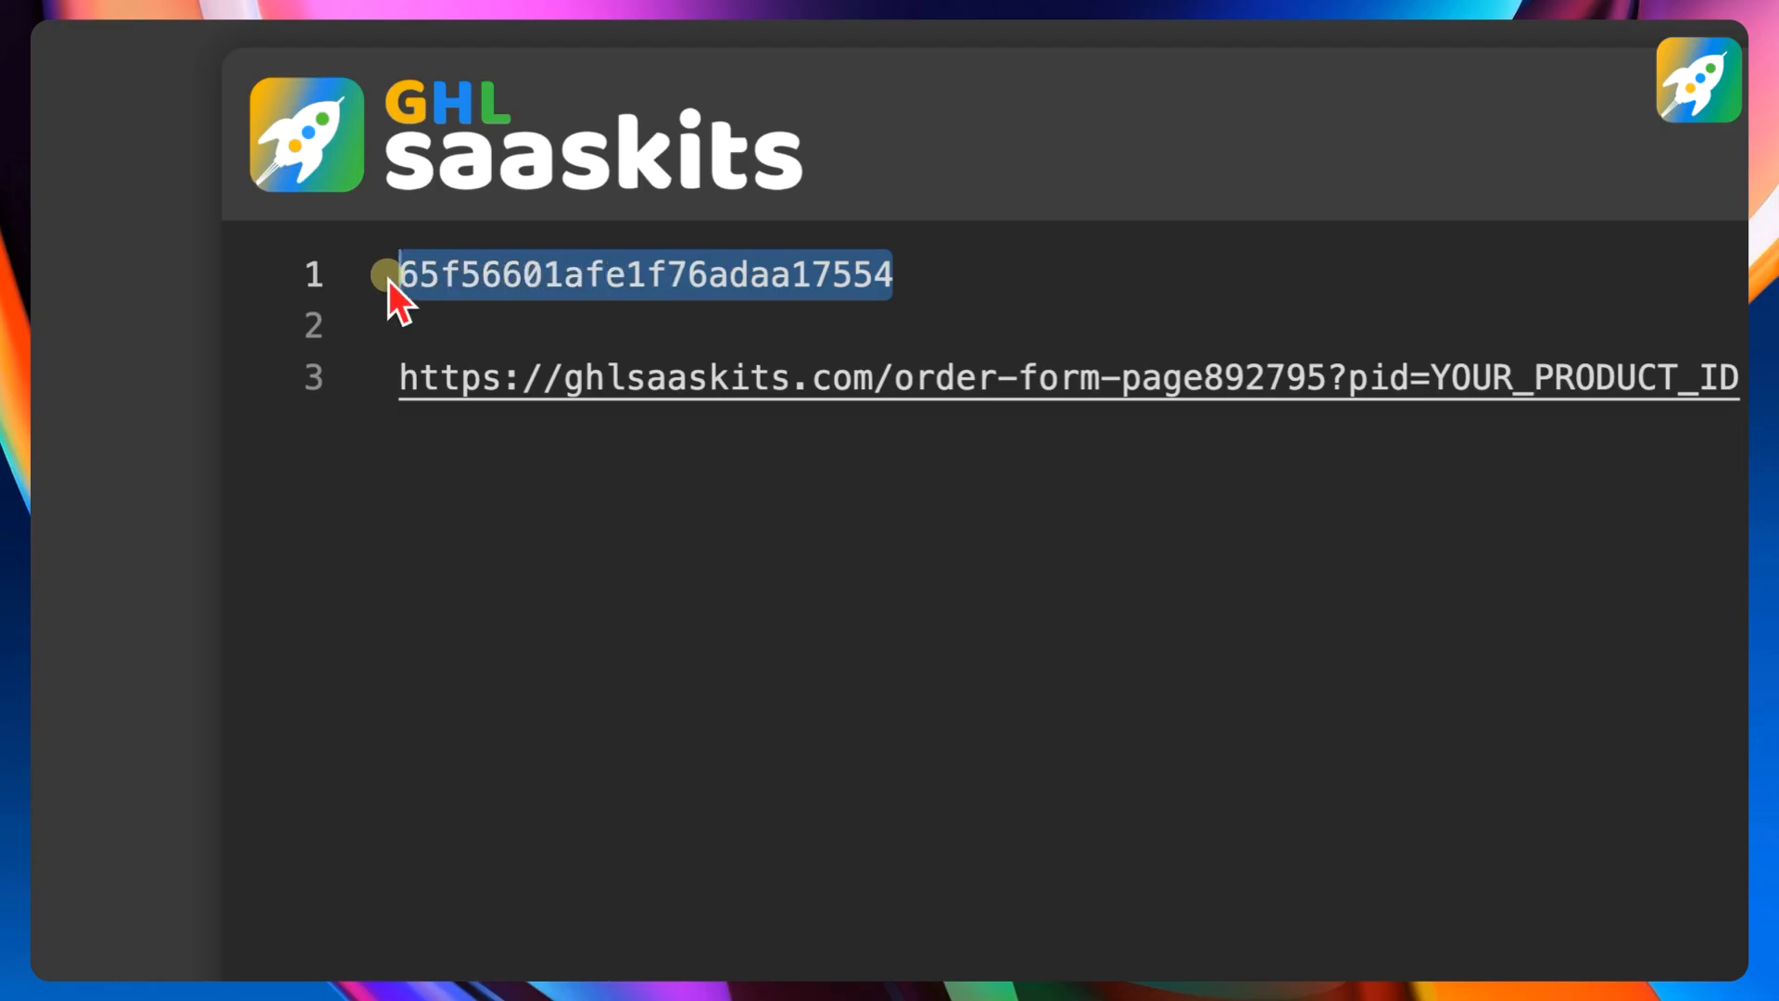
{"action": "key", "text": "super+x"}
{"action": "left_click_drag", "start_coordinate": [1740, 377], "coordinate": [1430, 371]}
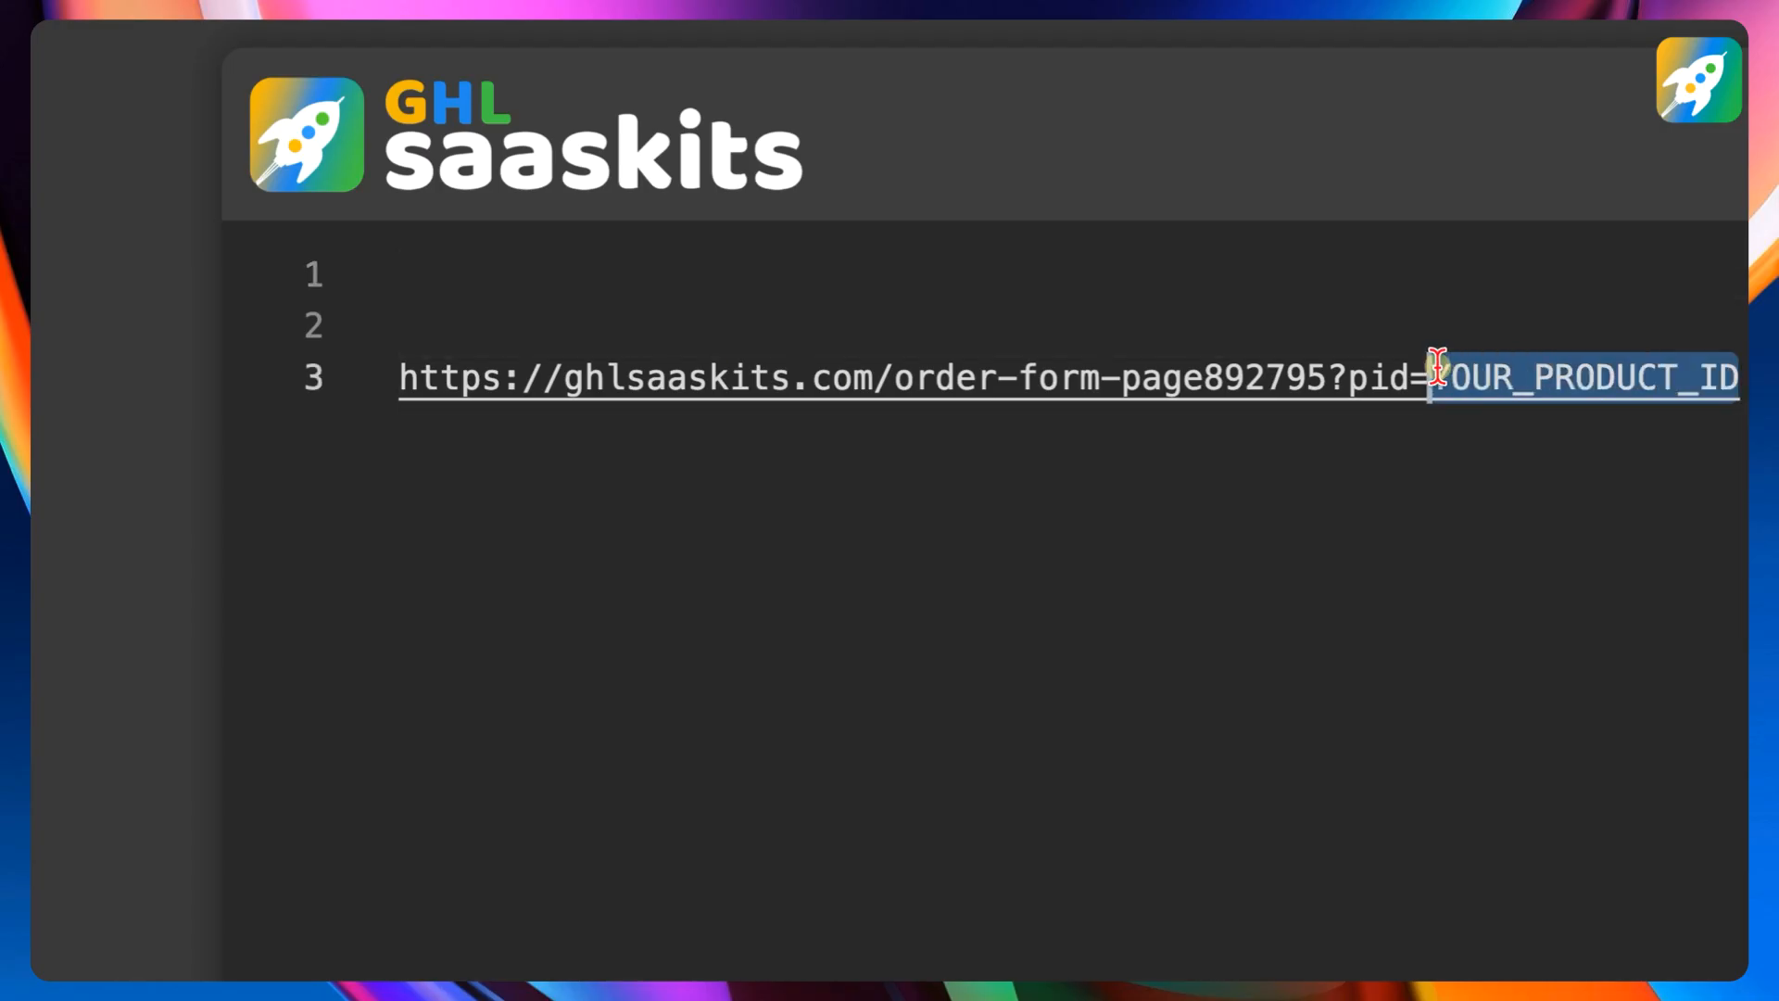
{"action": "key", "text": "BackSpace"}
{"action": "key", "text": "super+v"}
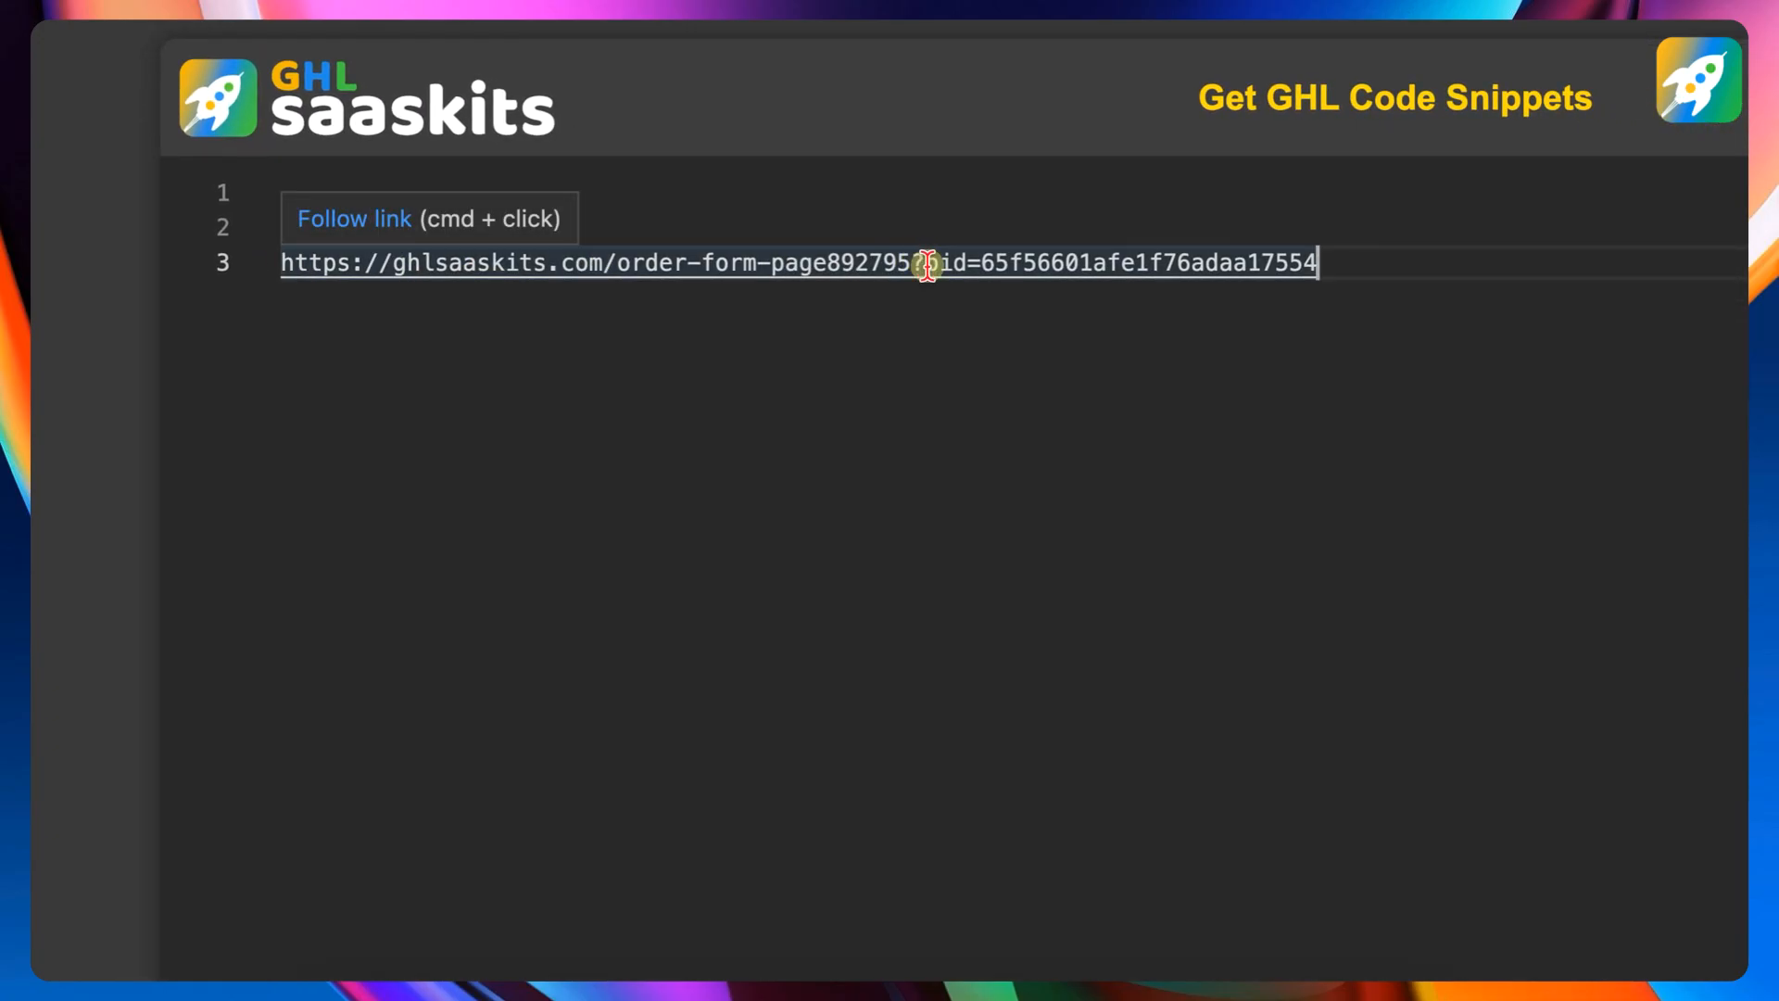
- Copy the completed order form URL with its pid parameter and load it in a new browser tab
{"action": "left_click_drag", "start_coordinate": [982, 264], "coordinate": [1354, 262]}
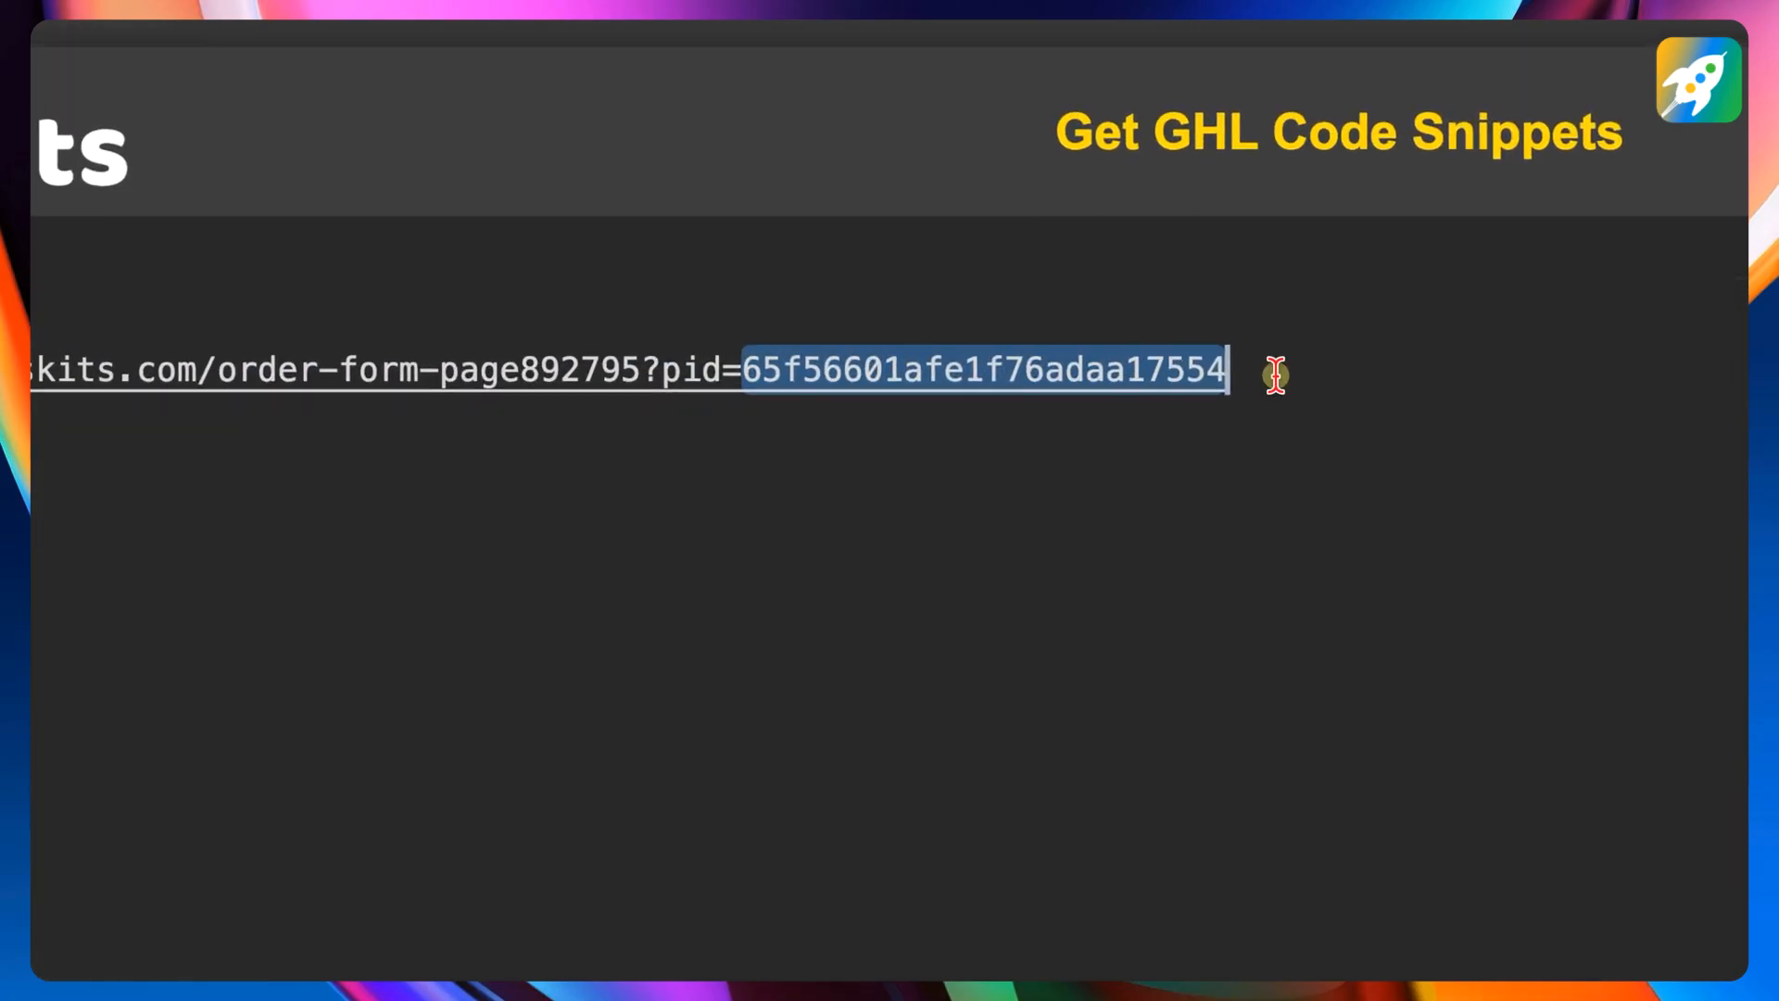
{"action": "left_click", "coordinate": [1276, 374]}
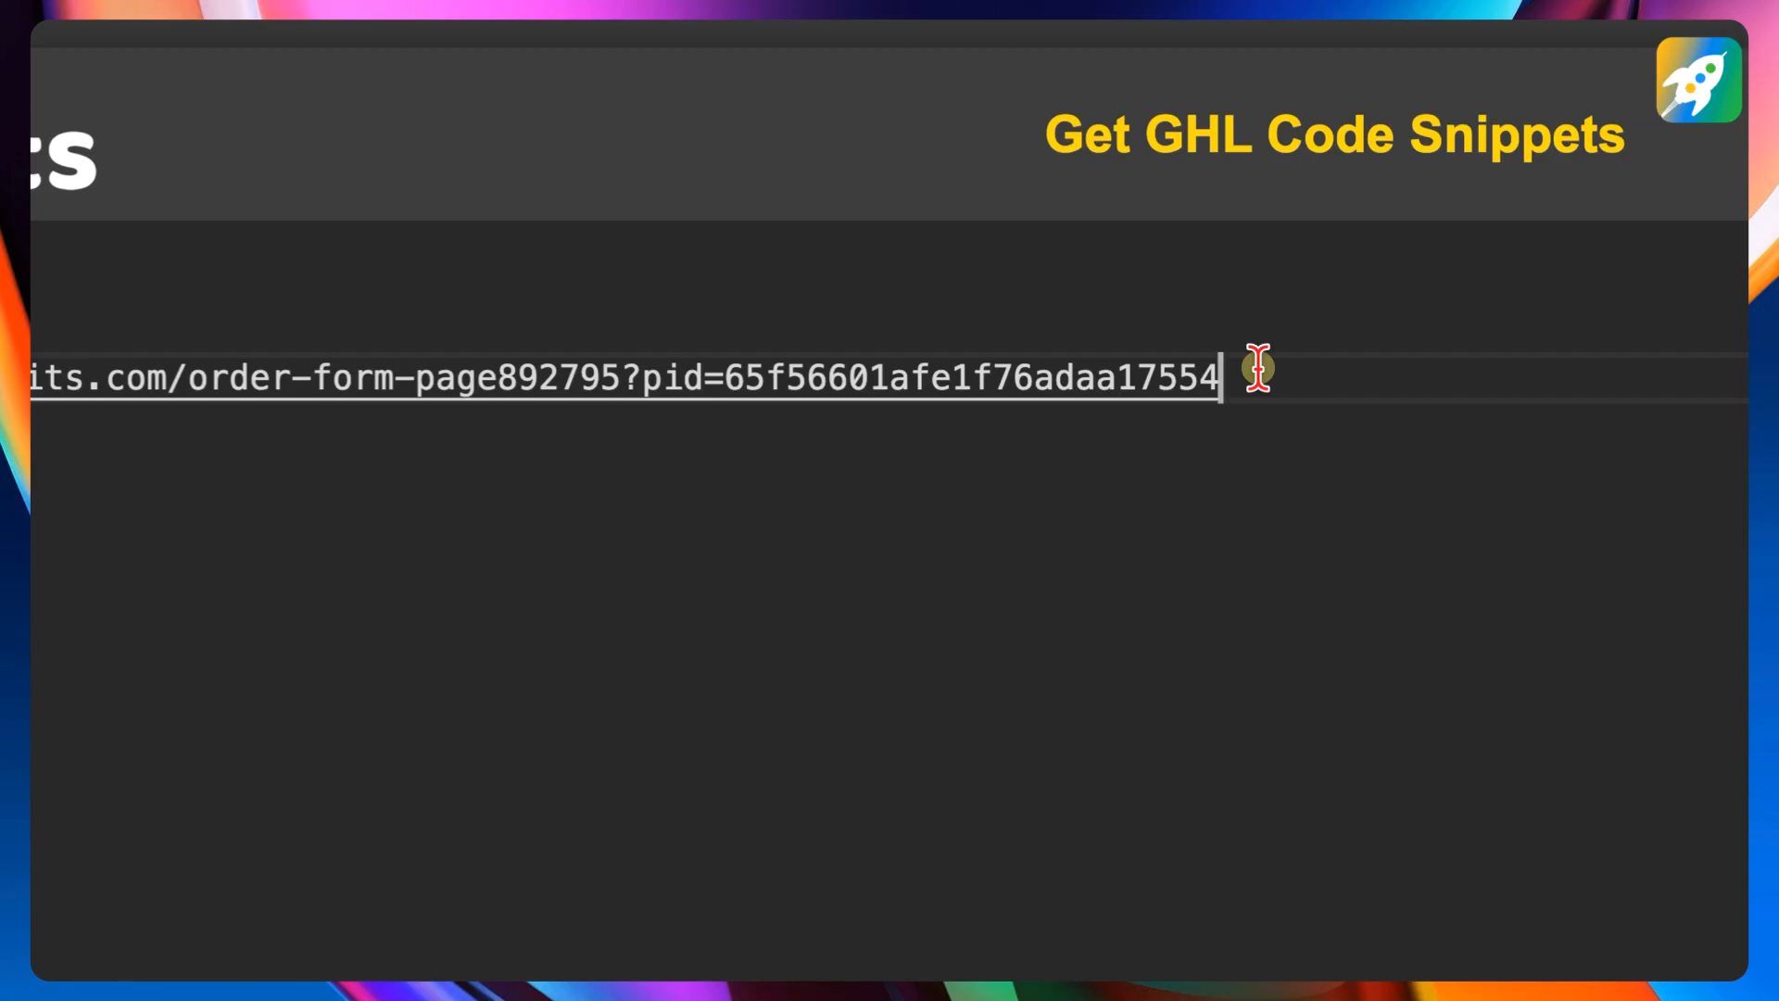
{"action": "left_click_drag", "start_coordinate": [1269, 382], "coordinate": [398, 370]}
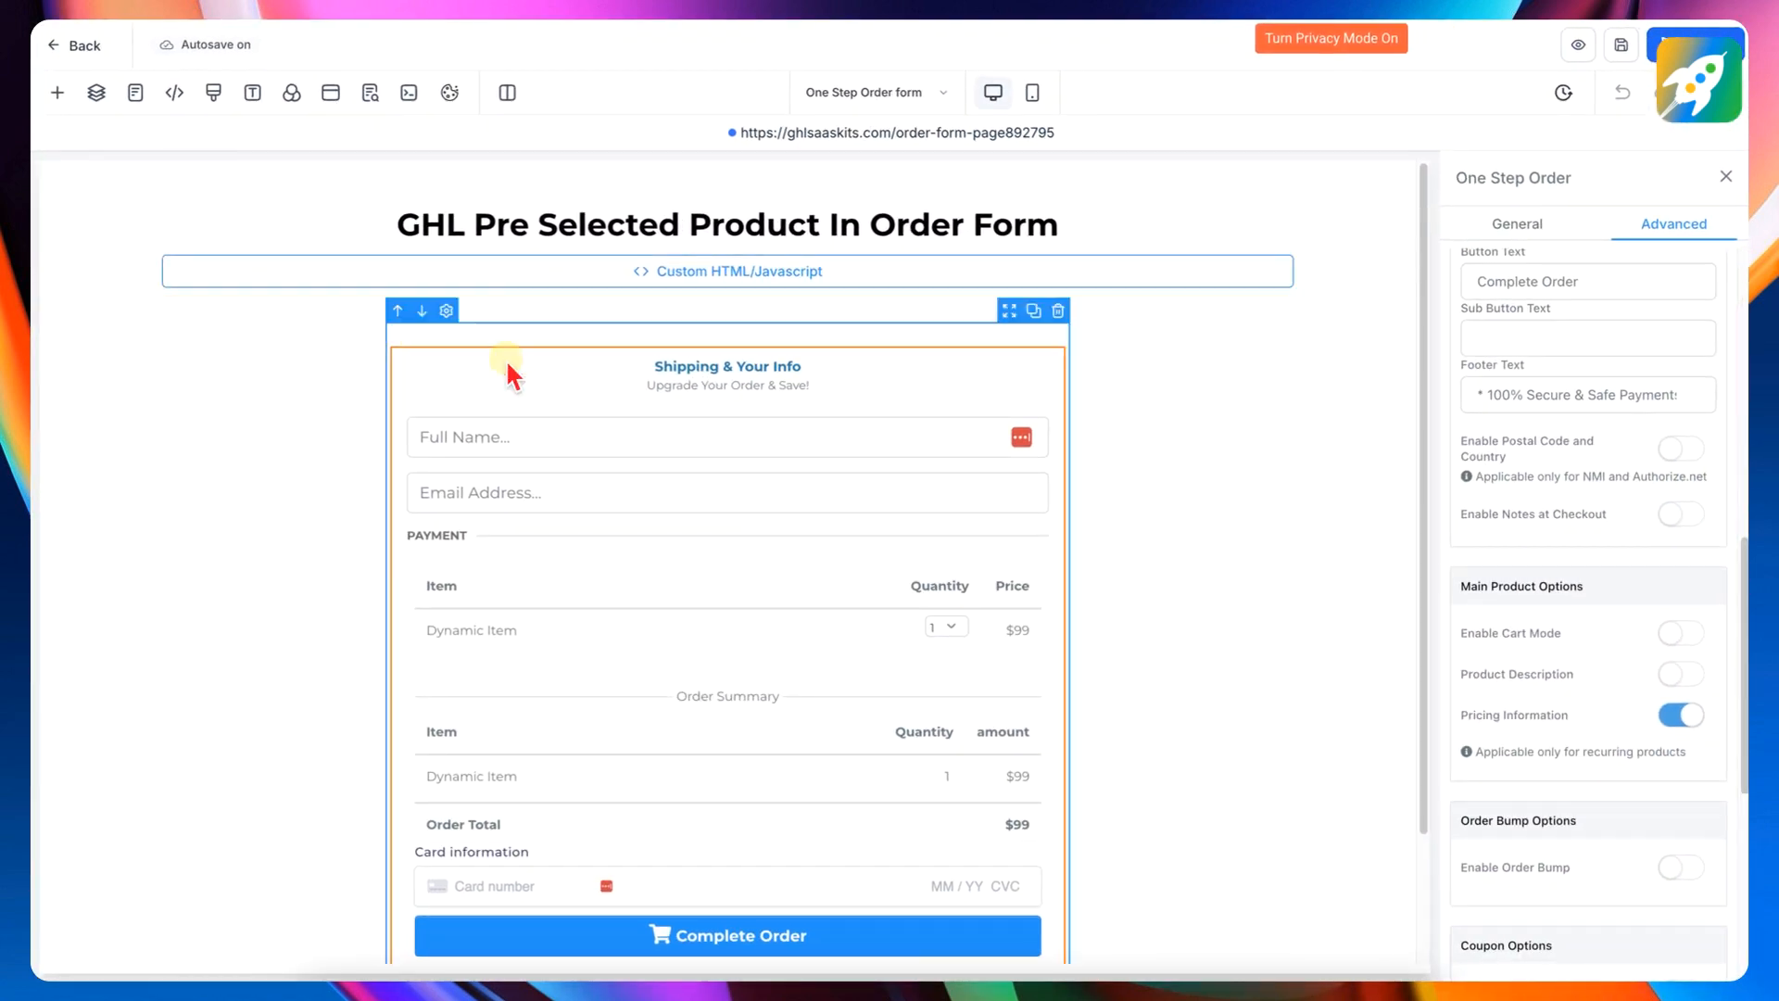
{"action": "scroll", "coordinate": [824, 500], "scroll_direction": "down", "scroll_amount": 2}
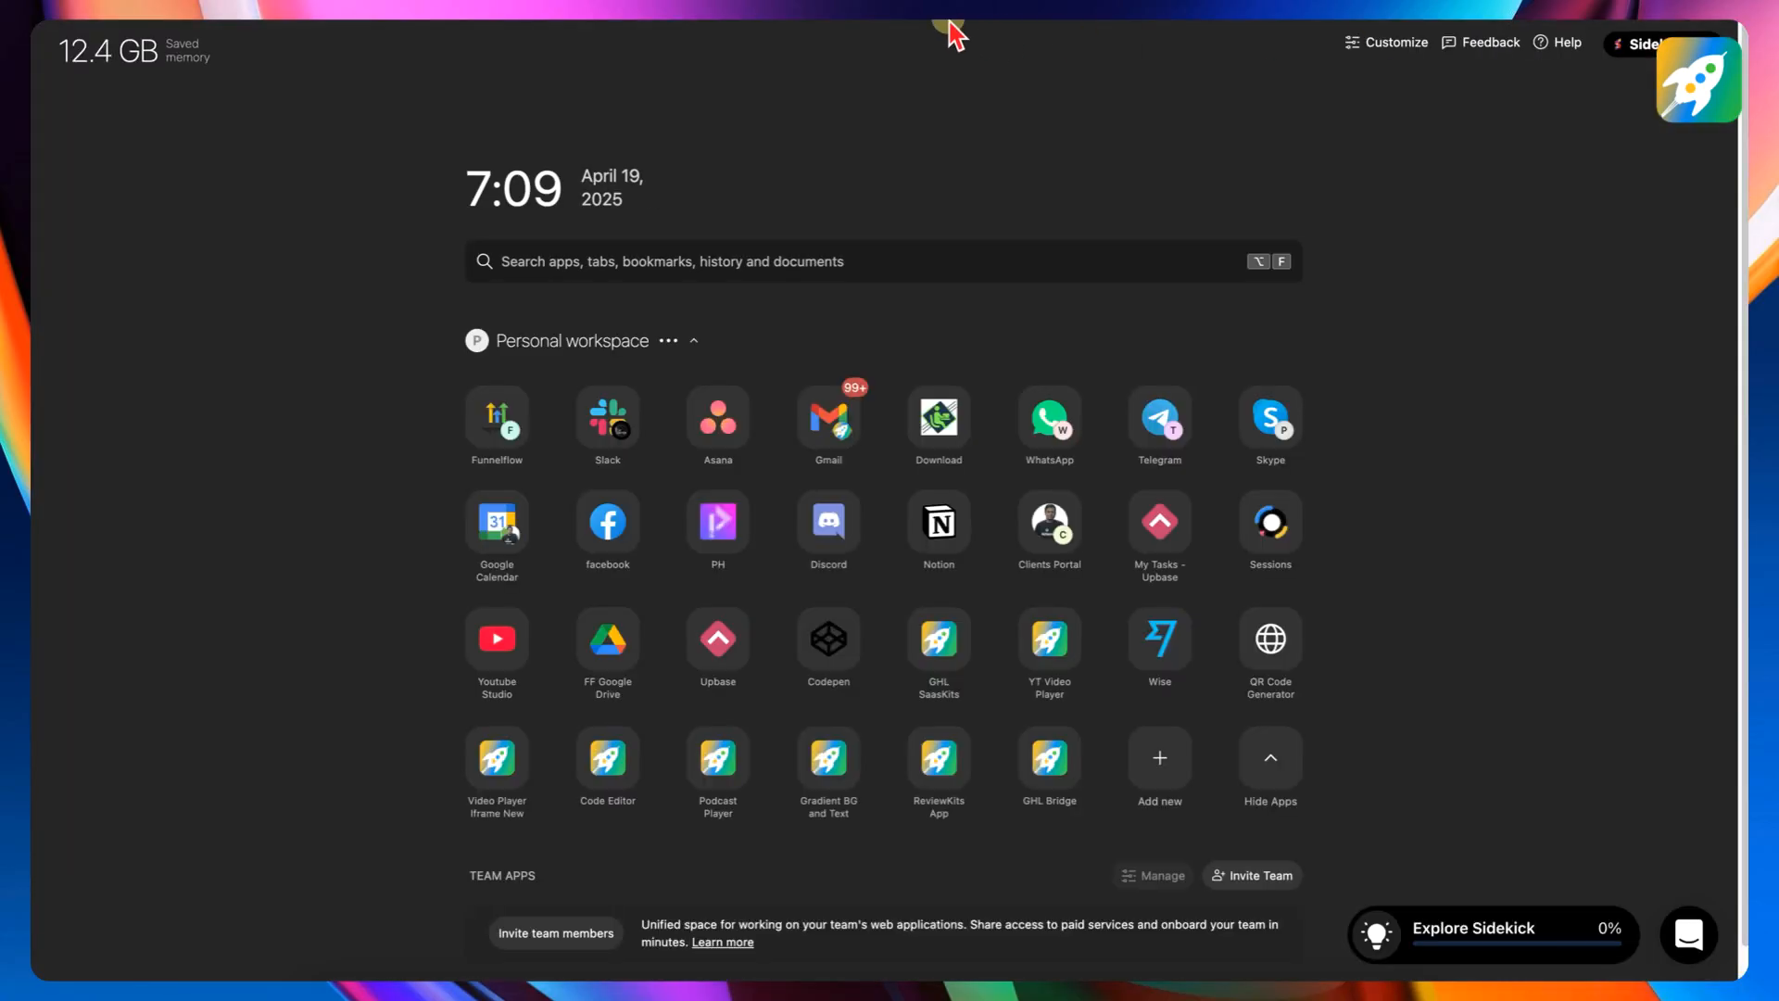
{"action": "key", "text": "super+v"}
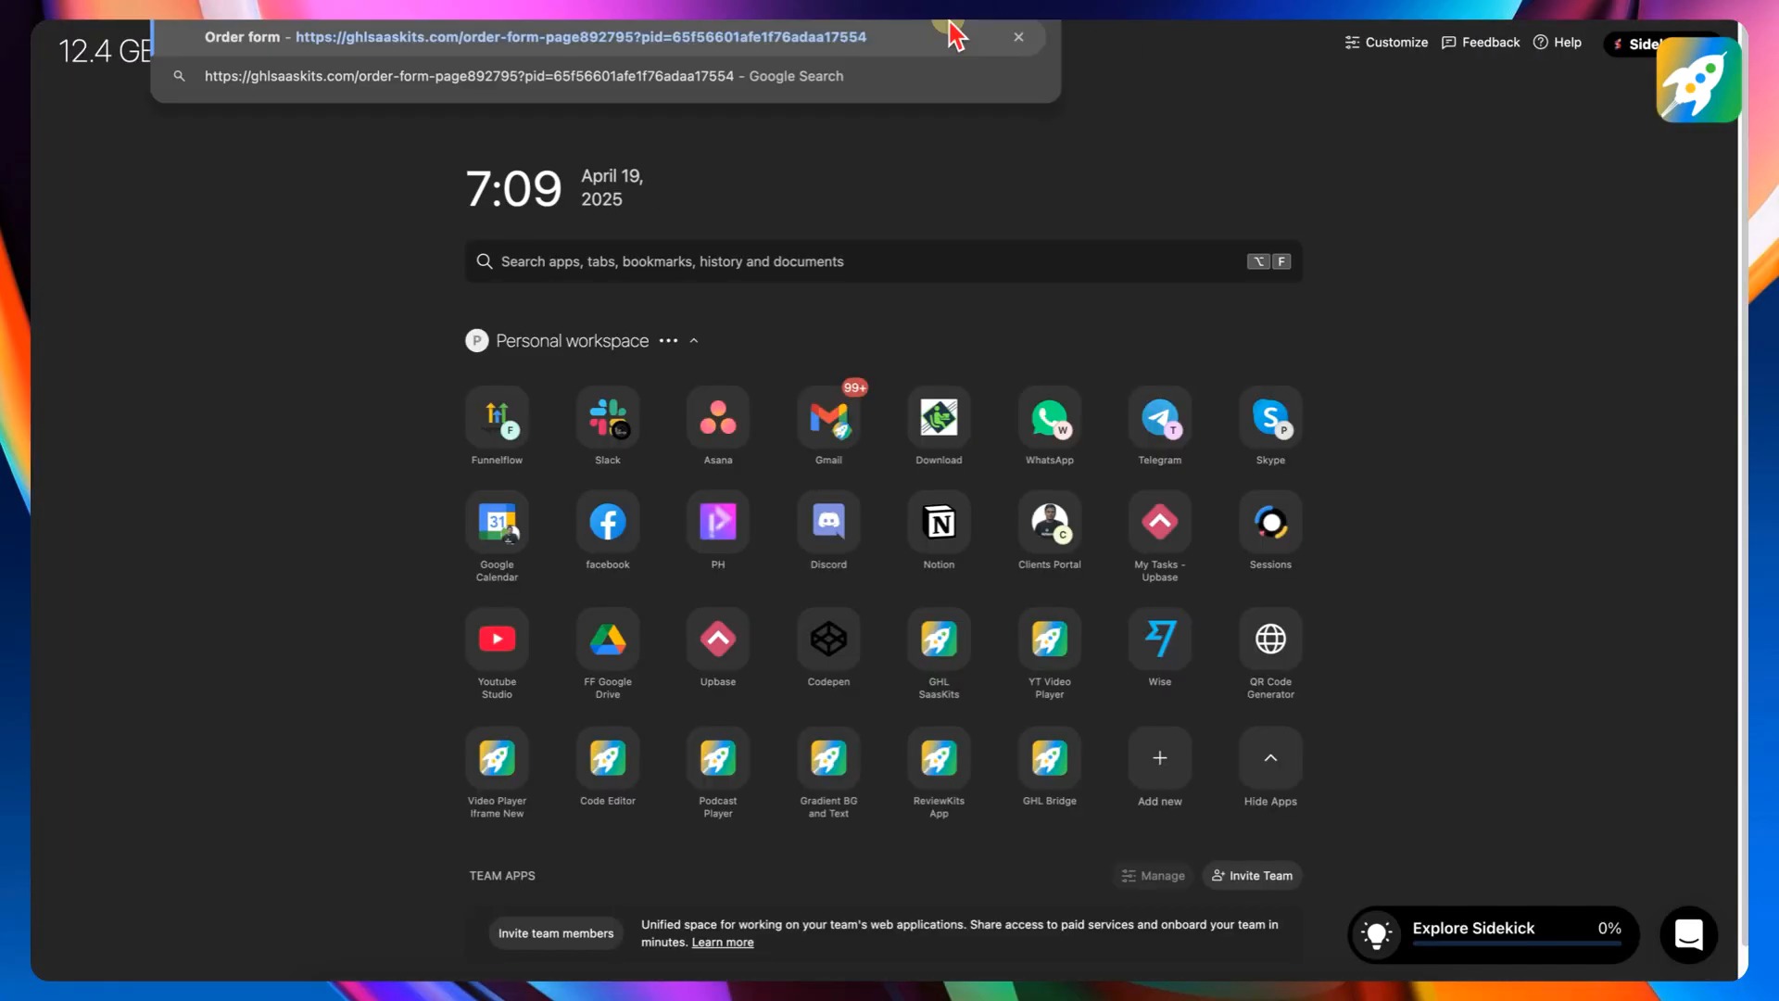
{"action": "key", "text": "Return"}
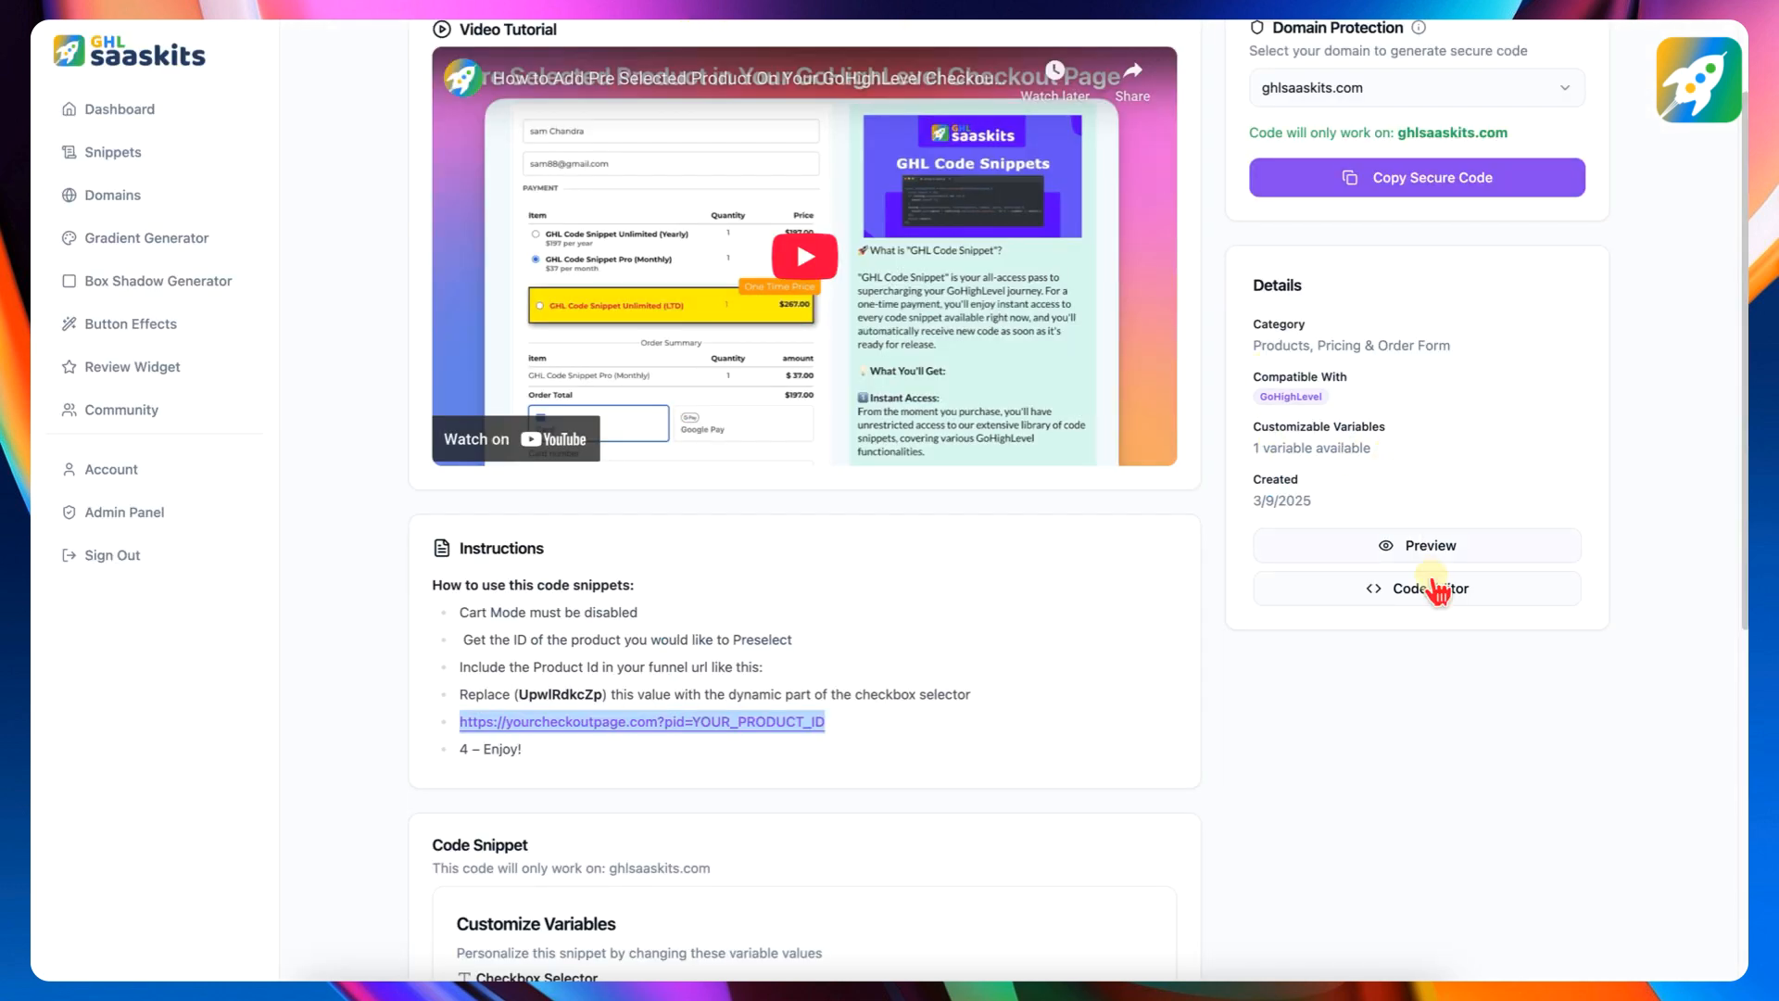
- Open the snippet's preview page and test the one-step order form's Get Appointment Booking Bot button
{"action": "left_click", "coordinate": [1418, 547]}
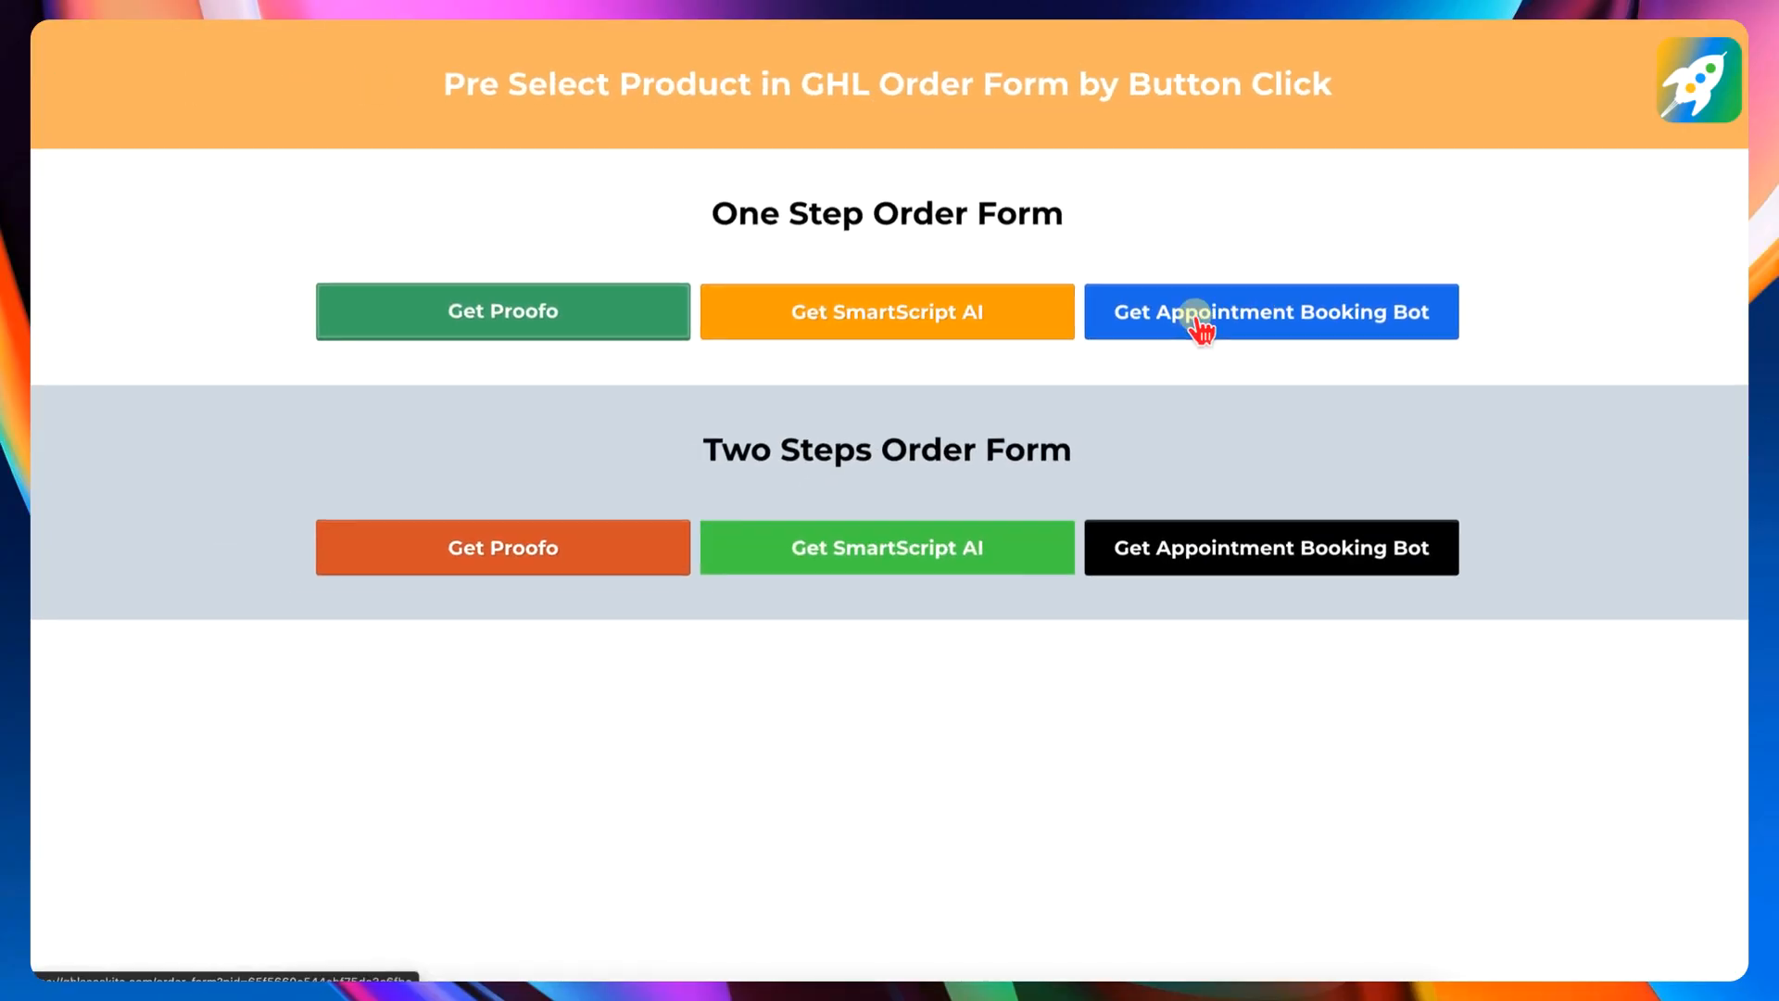
{"action": "left_click", "coordinate": [1165, 424]}
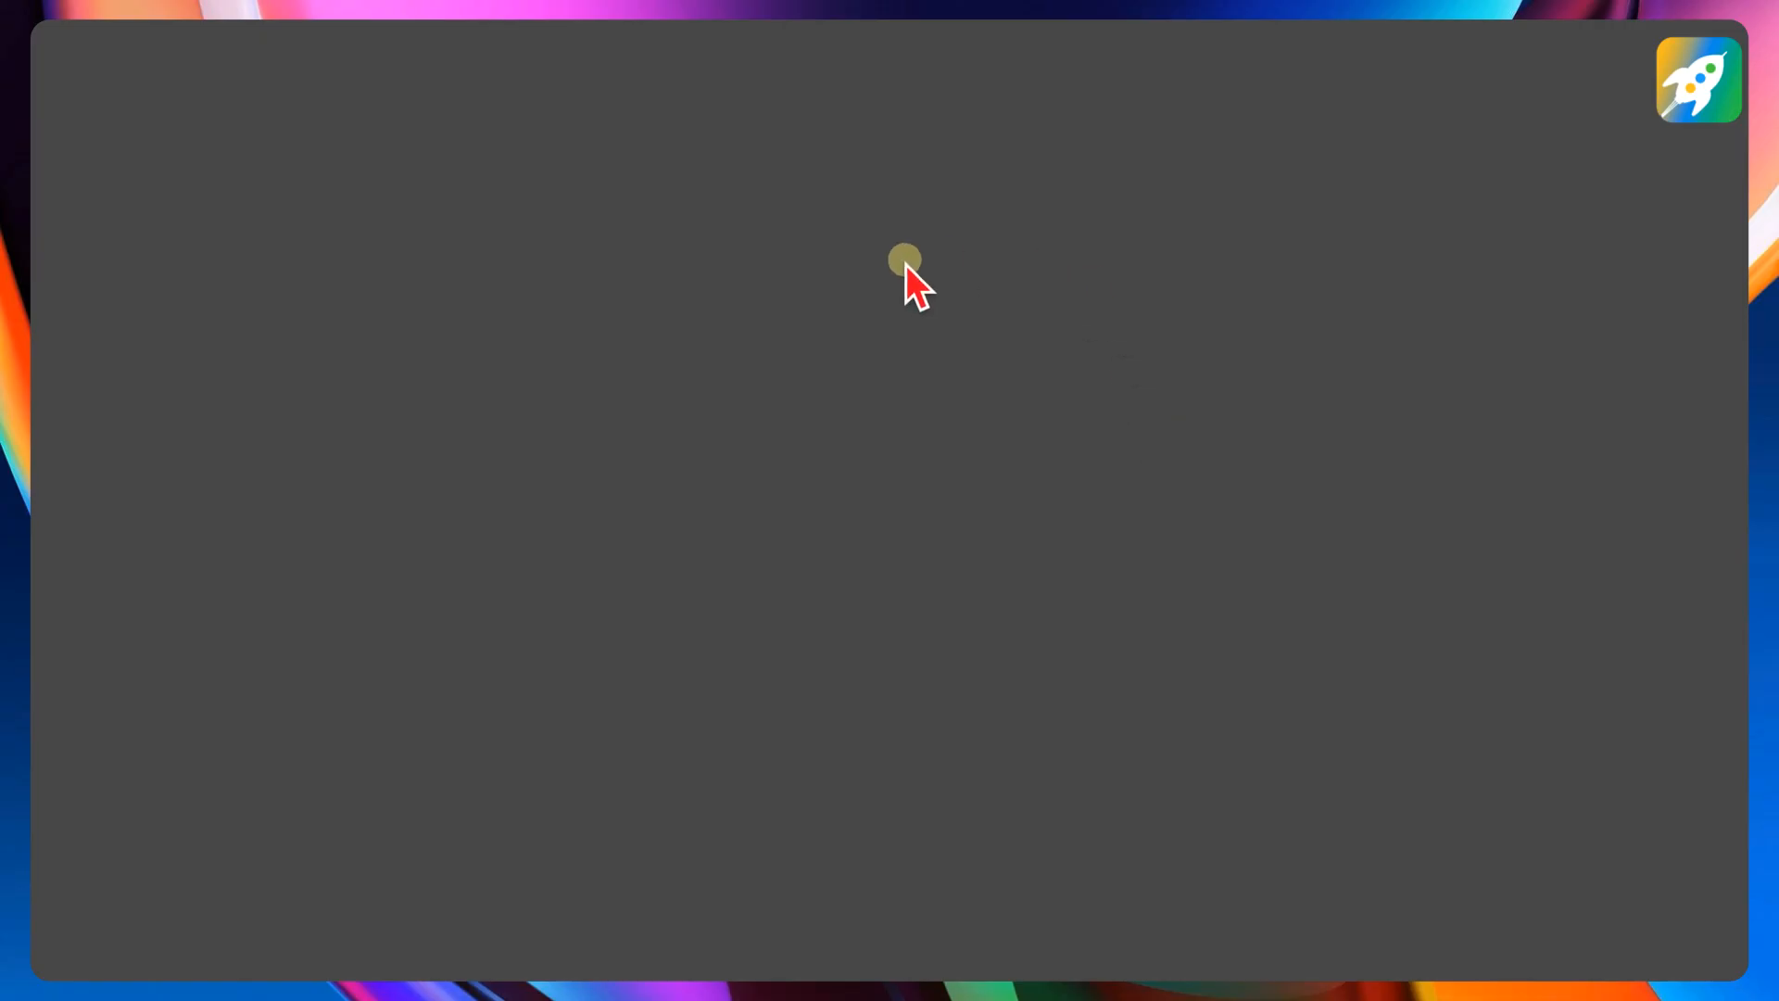